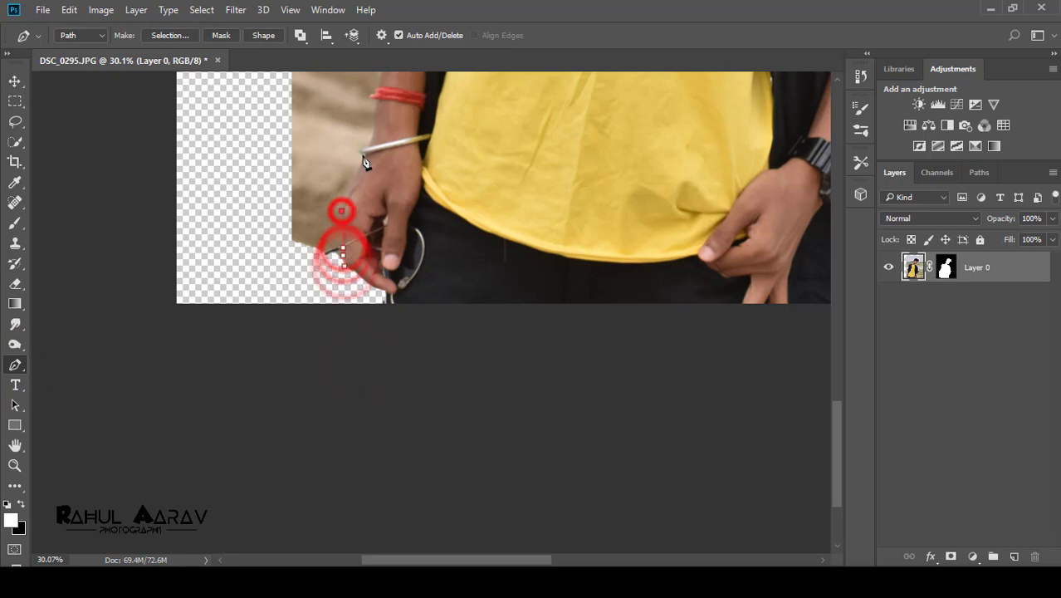
# - Try to trace a pen path up the outer edge of the hand to the bangle, undoing misplaced anchors
pyautogui.moveTo(391, 178); pyautogui.dragTo(380, 213)
pyautogui.click(365, 206)
pyautogui.click(69, 9)
pyautogui.click(112, 52)
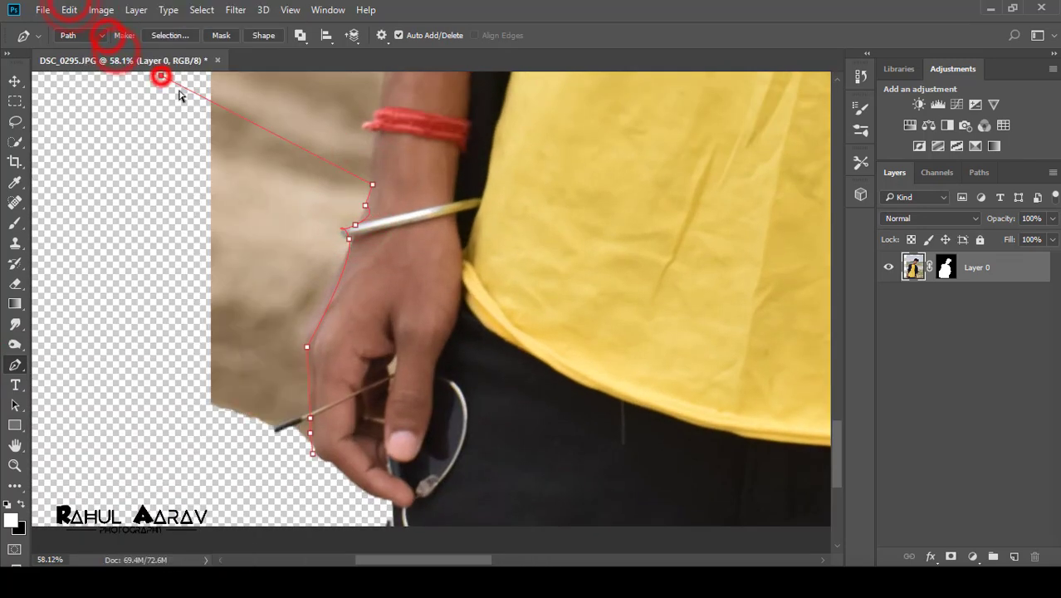
pyautogui.hotkey('ctrl', 'z')
pyautogui.click(68, 9)
pyautogui.click(116, 52)
pyautogui.click(69, 9)
pyautogui.click(116, 51)
# - Try to continue the path around the bangle's end and up the wrist to the red wristband
pyautogui.keyDown('alt'); pyautogui.click(349, 237); pyautogui.keyUp('alt')
pyautogui.click(345, 232)
pyautogui.click(355, 223)
pyautogui.click(373, 158)
pyautogui.moveTo(379, 130); pyautogui.dragTo(386, 258)
pyautogui.moveTo(379, 219)
pyautogui.mouseDown()
pyautogui.moveTo(399, 218)
pyautogui.moveTo(396, 229)
pyautogui.mouseUp()
pyautogui.click(398, 228)
pyautogui.click(66, 11)
pyautogui.click(114, 50)
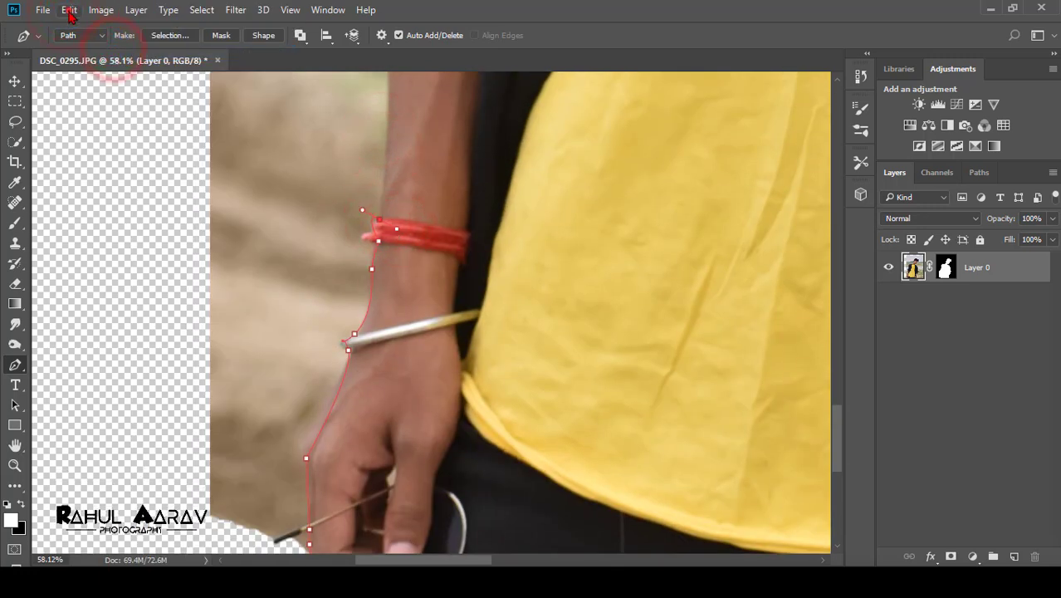
# - Try to extend the path up the forearm above the wristband, and undo the misplaced anchors
pyautogui.moveTo(405, 161); pyautogui.dragTo(396, 319)
pyautogui.moveTo(383, 209); pyautogui.dragTo(394, 166)
pyautogui.moveTo(399, 366); pyautogui.dragTo(397, 360)
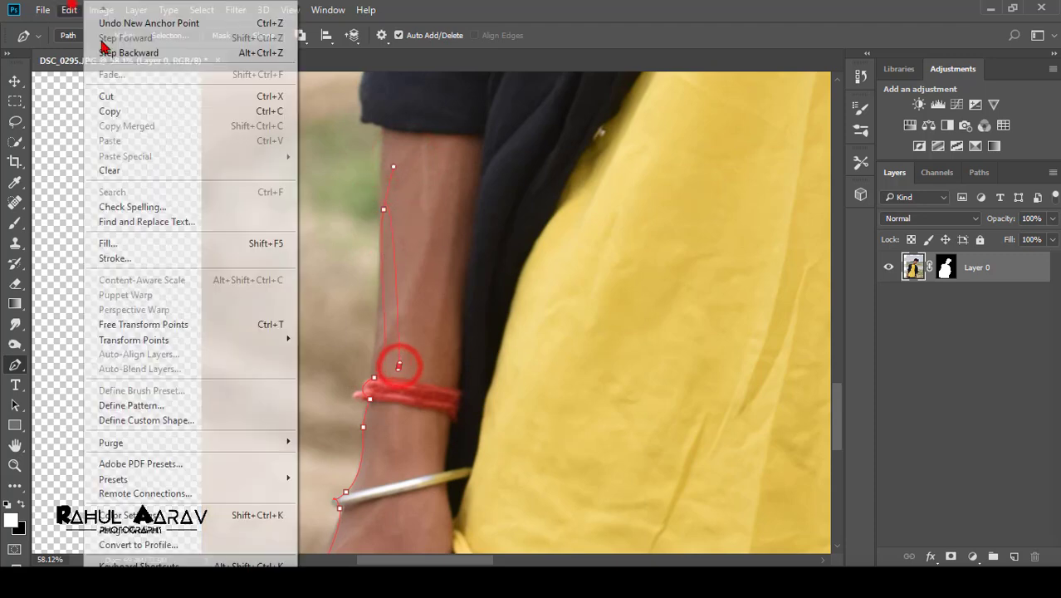
pyautogui.click(398, 366)
pyautogui.click(68, 10)
pyautogui.click(109, 52)
pyautogui.click(67, 11)
pyautogui.click(109, 51)
pyautogui.click(66, 8)
pyautogui.click(107, 51)
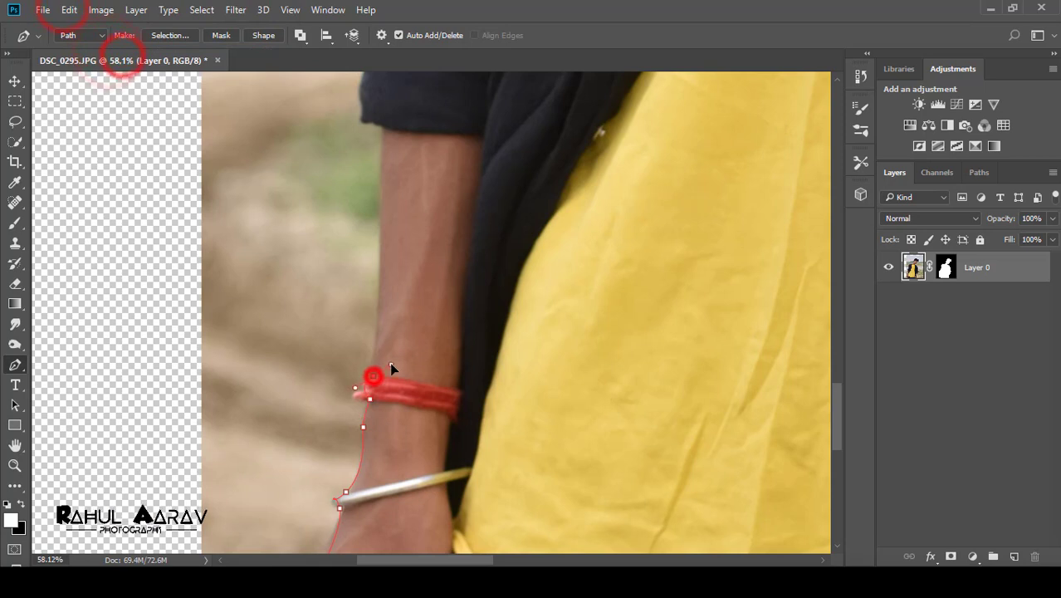
# - Apply the layer mask to Layer 0
pyautogui.rightClick(946, 267)
pyautogui.click(948, 325)
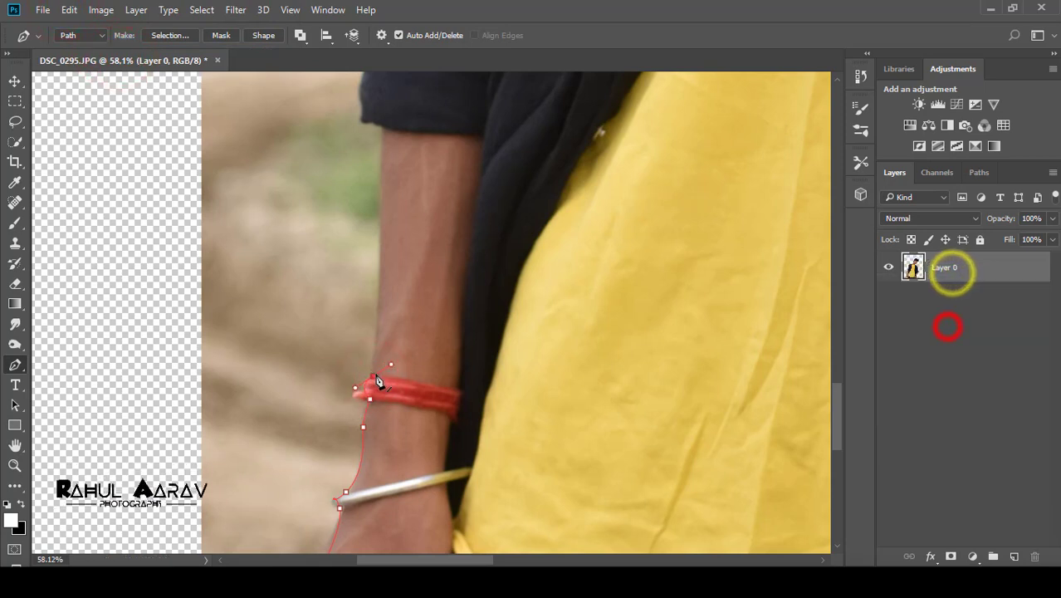
pyautogui.click(381, 35)
pyautogui.click(381, 35)
pyautogui.moveTo(379, 256); pyautogui.dragTo(389, 200)
pyautogui.click(68, 10)
pyautogui.click(110, 52)
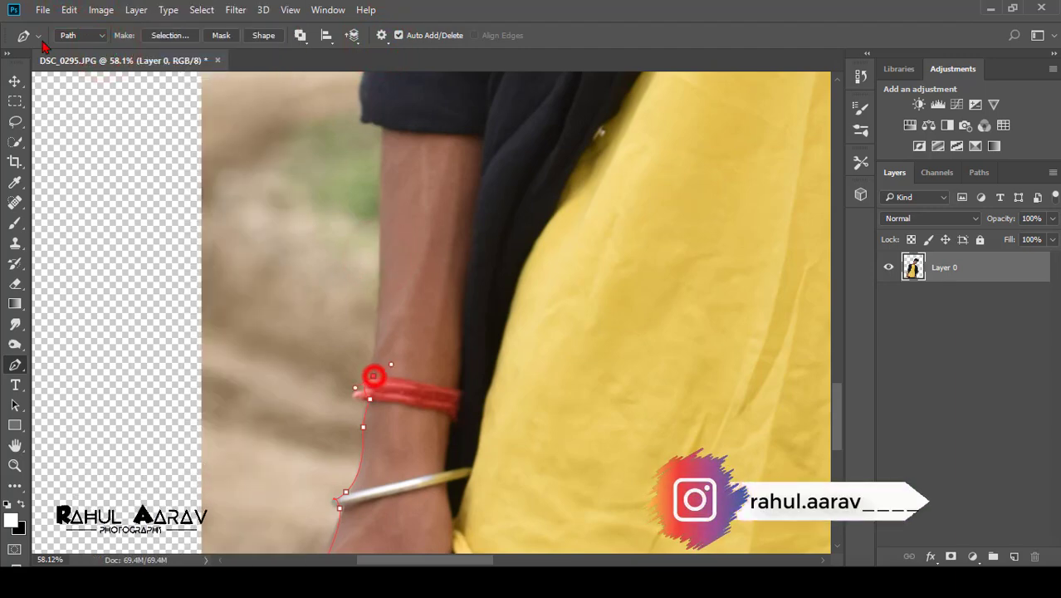
# - Try to select the leftover background beside the arm with the Quick Selection tool, and undo the selections
pyautogui.rightClick(298, 258)
pyautogui.click(336, 237)
pyautogui.scroll(-5, 334, 251)
pyautogui.click(13, 140)
pyautogui.moveTo(329, 213); pyautogui.dragTo(310, 281)
pyautogui.click(70, 16)
pyautogui.click(107, 49)
pyautogui.click(310, 281)
pyautogui.click(68, 9)
pyautogui.click(135, 51)
pyautogui.click(65, 7)
pyautogui.click(104, 49)
pyautogui.scroll(4, 97, 466)
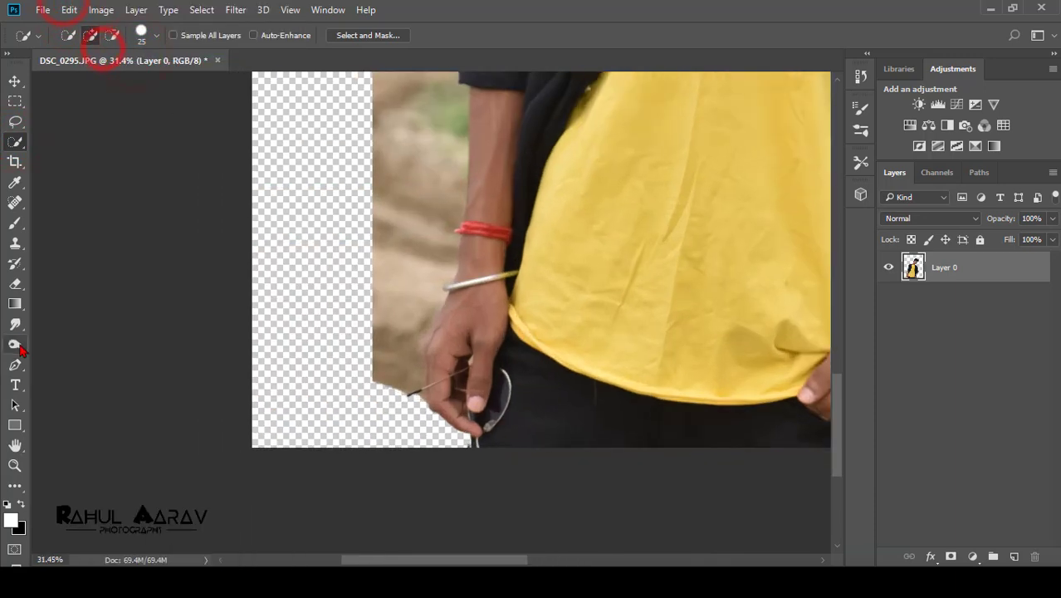
# - Trace a new pen path along the outer edge of the hand, around the bangle and up to the red wristband
pyautogui.click(15, 363)
pyautogui.scroll(2, 314, 363)
pyautogui.click(478, 363)
pyautogui.moveTo(493, 302); pyautogui.dragTo(513, 374)
pyautogui.click(529, 159)
pyautogui.click(533, 152)
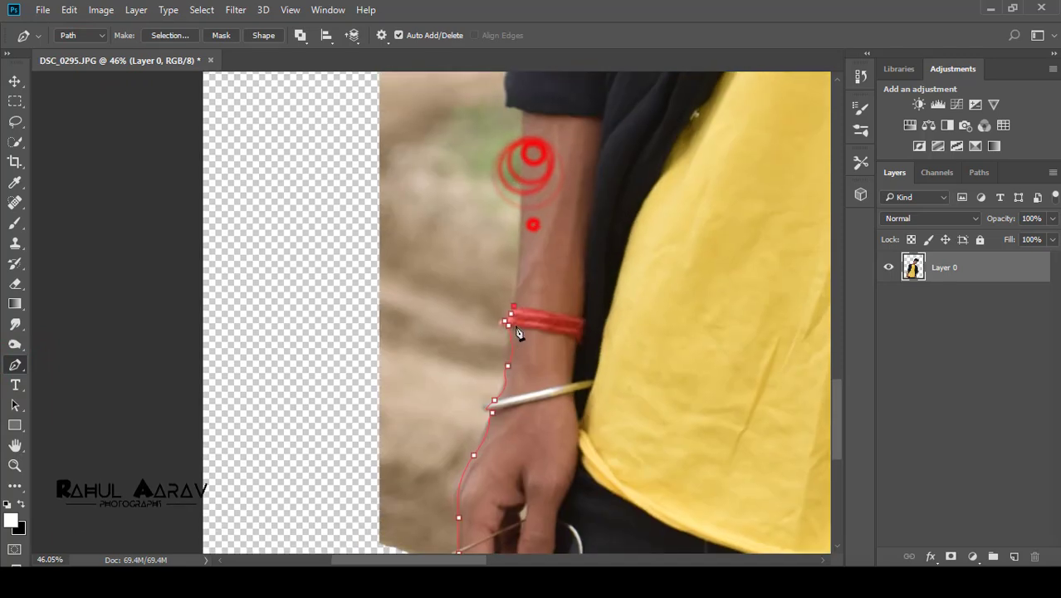
# - Continue the pen path up the forearm's outer edge and around the edge of the rolled sleeve
pyautogui.scroll(2, 515, 322)
pyautogui.click(522, 240)
pyautogui.moveTo(538, 212); pyautogui.dragTo(544, 365)
pyautogui.click(525, 301)
pyautogui.moveTo(561, 214); pyautogui.dragTo(550, 371)
pyautogui.click(521, 345)
pyautogui.click(511, 342)
pyautogui.click(512, 331)
pyautogui.click(509, 315)
pyautogui.click(511, 300)
# - Close the path around the leftover background beside the arm, convert it to a selection and cut that area
pyautogui.scroll(-6, 263, 242)
pyautogui.click(241, 496)
pyautogui.click(289, 511)
pyautogui.click(315, 483)
pyautogui.rightClick(284, 415)
pyautogui.click(321, 136)
pyautogui.click(614, 168)
pyautogui.hotkey('ctrl', 'x')
# - Quick-select the leftover background in the gap between the watch arm and the torso, and cut it
pyautogui.scroll(2, 652, 340)
pyautogui.click(15, 143)
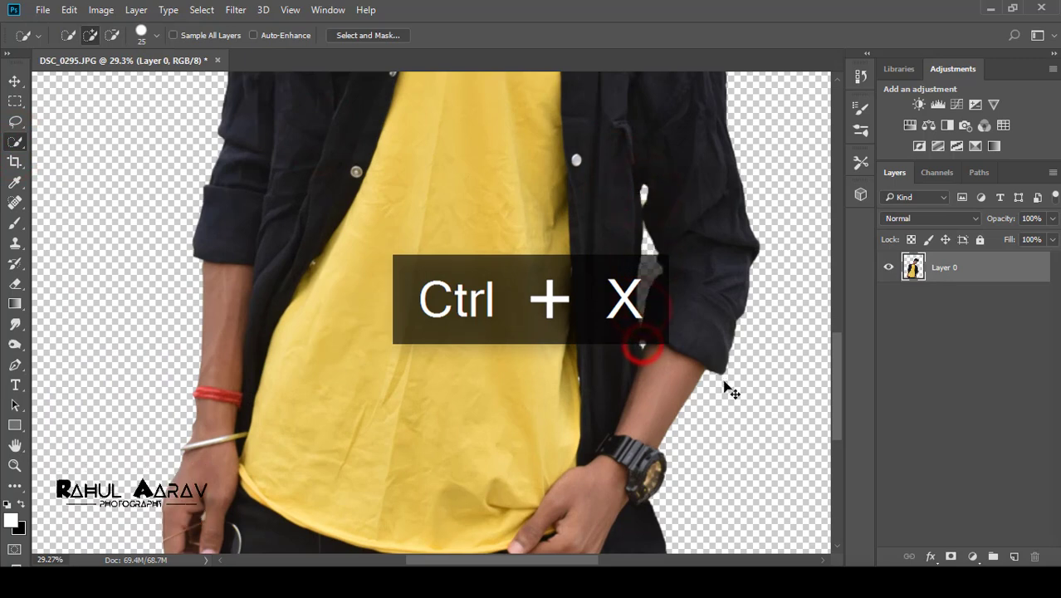
pyautogui.hotkey('ctrl', 'x')
# - Erase the leftover fringe at the hair's edge using the Eraser with a reduced brush size of 80
pyautogui.scroll(-8, 609, 346)
pyautogui.scroll(6, 498, 178)
pyautogui.scroll(-2, 525, 151)
pyautogui.click(14, 286)
pyautogui.press('[')
pyautogui.press('[')
pyautogui.press('[')
pyautogui.press('[')
pyautogui.press('[')
pyautogui.press('[')
pyautogui.press('[')
pyautogui.press('[')
pyautogui.press('[')
pyautogui.press('[')
pyautogui.press('[')
pyautogui.press('[')
pyautogui.click(505, 126)
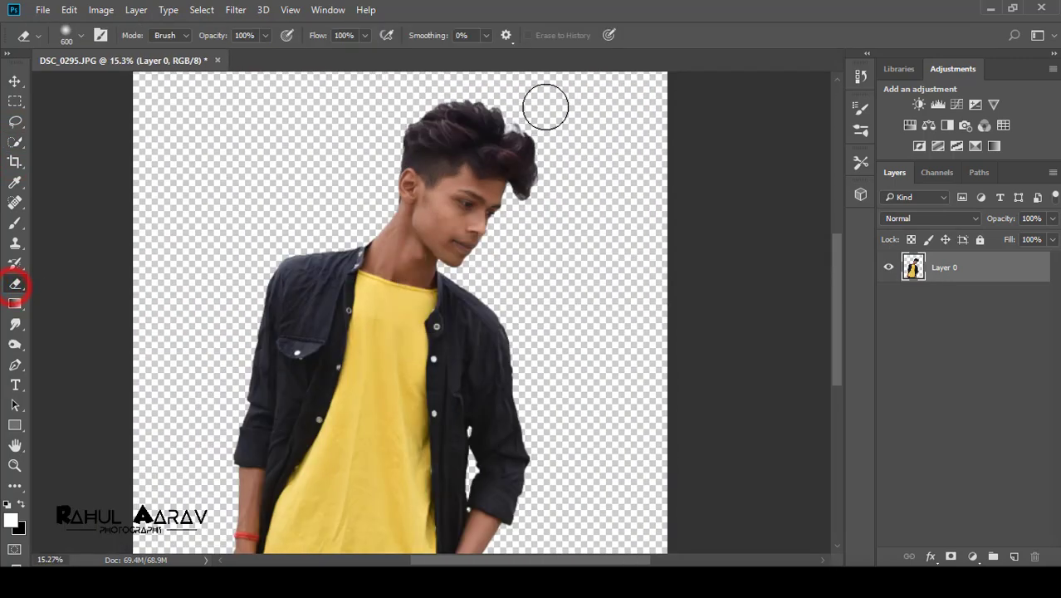
pyautogui.scroll(-2, 550, 196)
pyautogui.scroll(9, 461, 266)
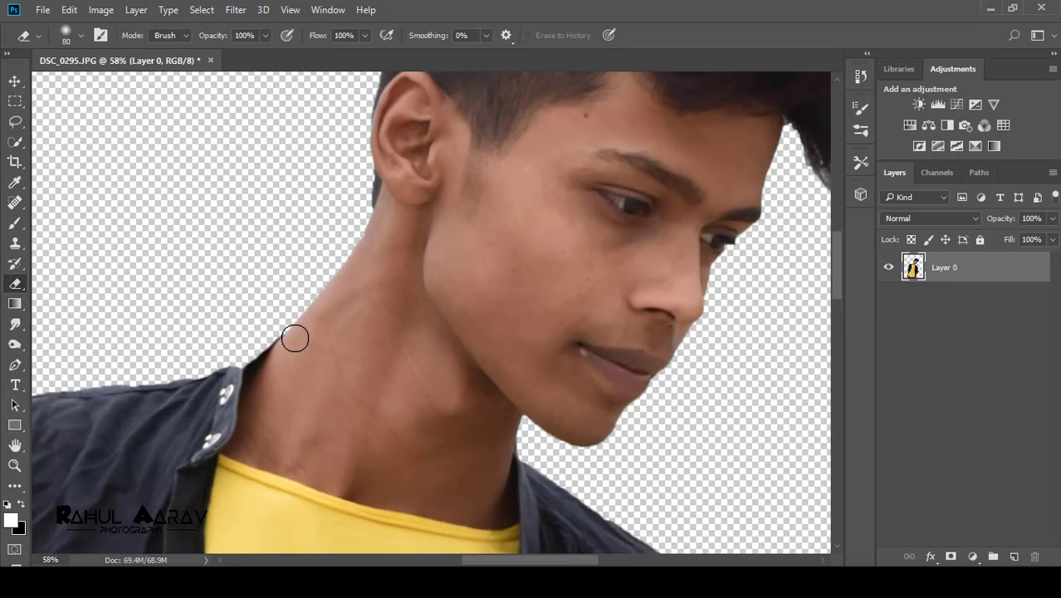
pyautogui.scroll(-8, 294, 338)
# - Crop the canvas around the portrait using a preset aspect ratio
pyautogui.click(15, 162)
pyautogui.click(89, 35)
pyautogui.click(90, 93)
pyautogui.click(559, 416)
# - Stretch the placed sky image to cover the canvas's upper part and move its layer beneath Layer 0
pyautogui.click(273, 36)
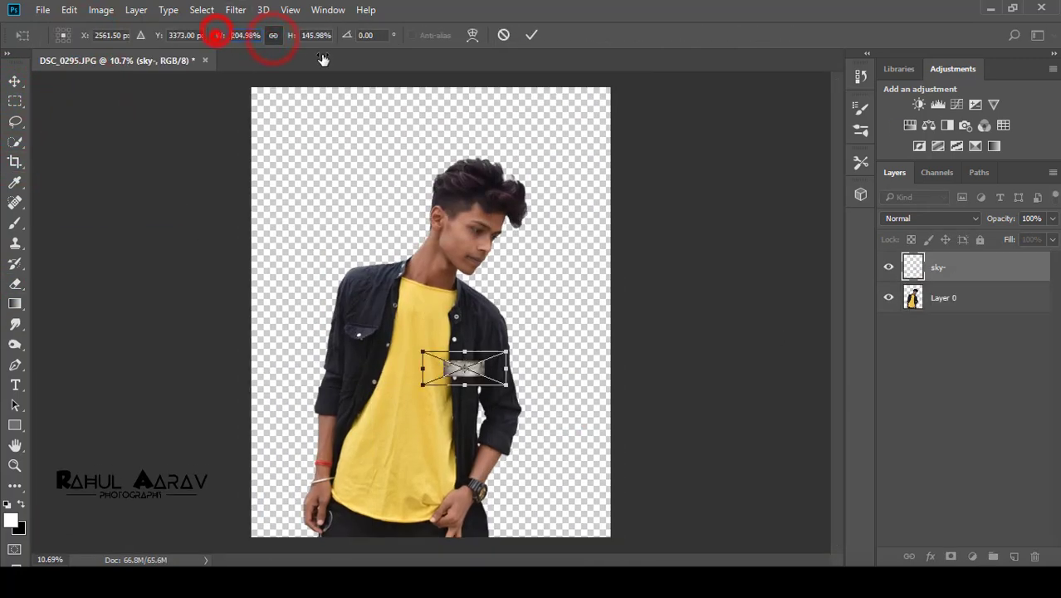
pyautogui.moveTo(323, 60); pyautogui.dragTo(1058, 266)
pyautogui.moveTo(220, 37); pyautogui.dragTo(618, 220)
pyautogui.click(531, 35)
pyautogui.moveTo(989, 267); pyautogui.dragTo(996, 310)
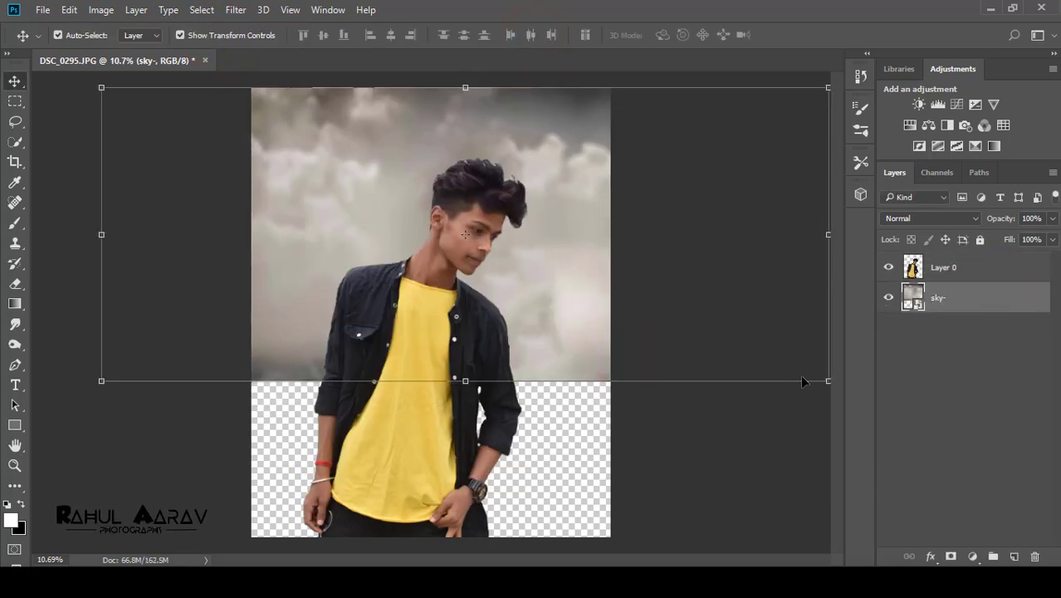
# - Duplicate the sky- layer and move the copy down about 7 in to cover the lower part of the canvas
pyautogui.hotkey('ctrl', 'j')
pyautogui.moveTo(561, 373); pyautogui.dragTo(552, 538)
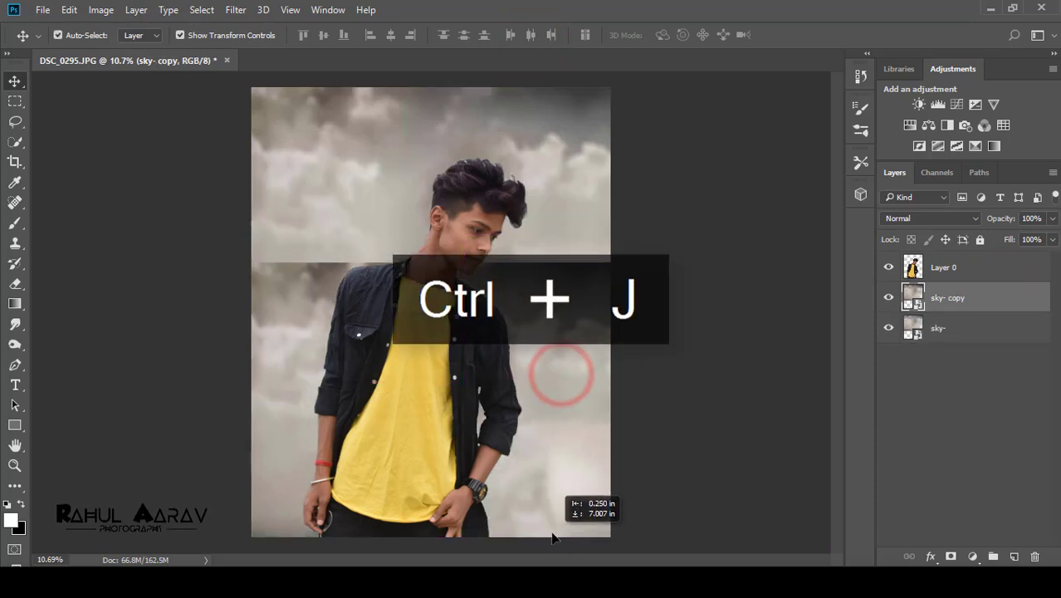
# - Try to blend the seam between the two sky layers with the Gradient tool on the sky- copy layer
pyautogui.rightClick(15, 303)
pyautogui.click(66, 301)
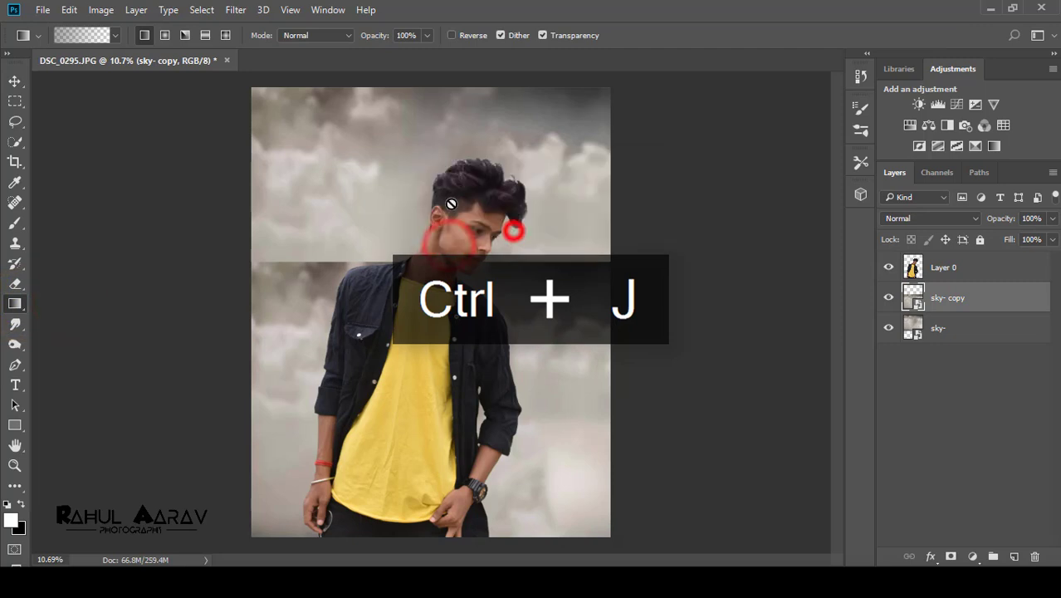
pyautogui.click(972, 329)
pyautogui.click(957, 298)
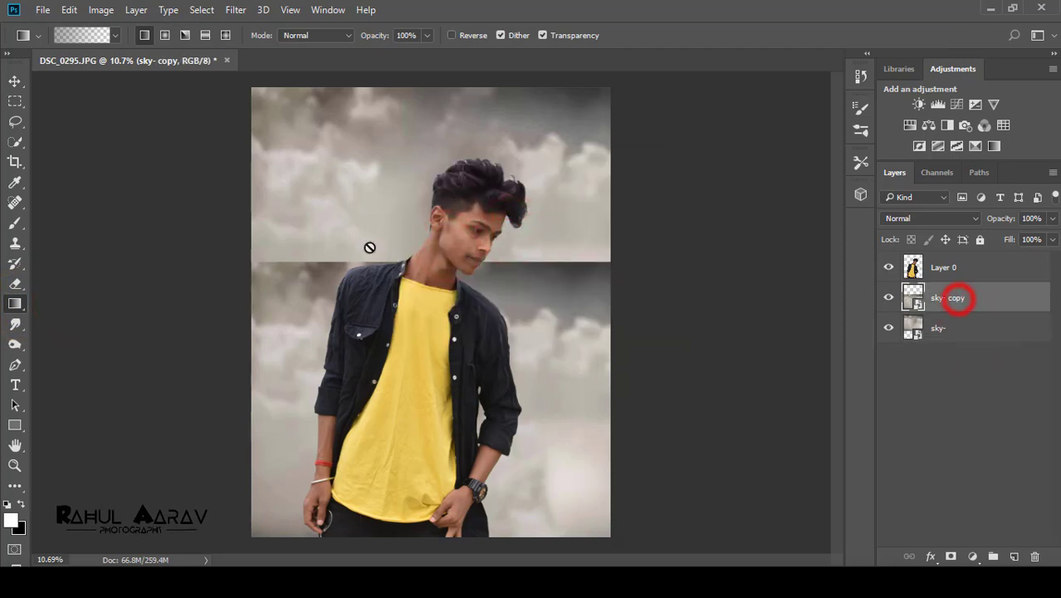
pyautogui.click(370, 245)
pyautogui.click(534, 232)
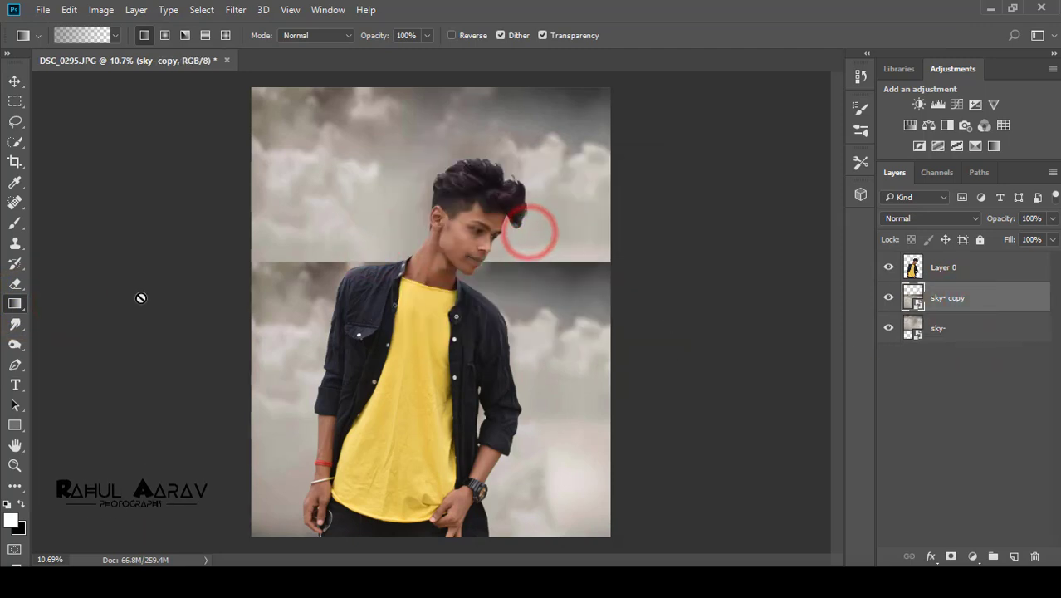
# - Rasterize the sky- copy layer
pyautogui.rightClick(997, 301)
pyautogui.click(695, 345)
# - Try gradients over the rasterized sky- copy layer and undo them
pyautogui.moveTo(573, 317); pyautogui.dragTo(573, 316)
pyautogui.click(69, 10)
pyautogui.click(141, 60)
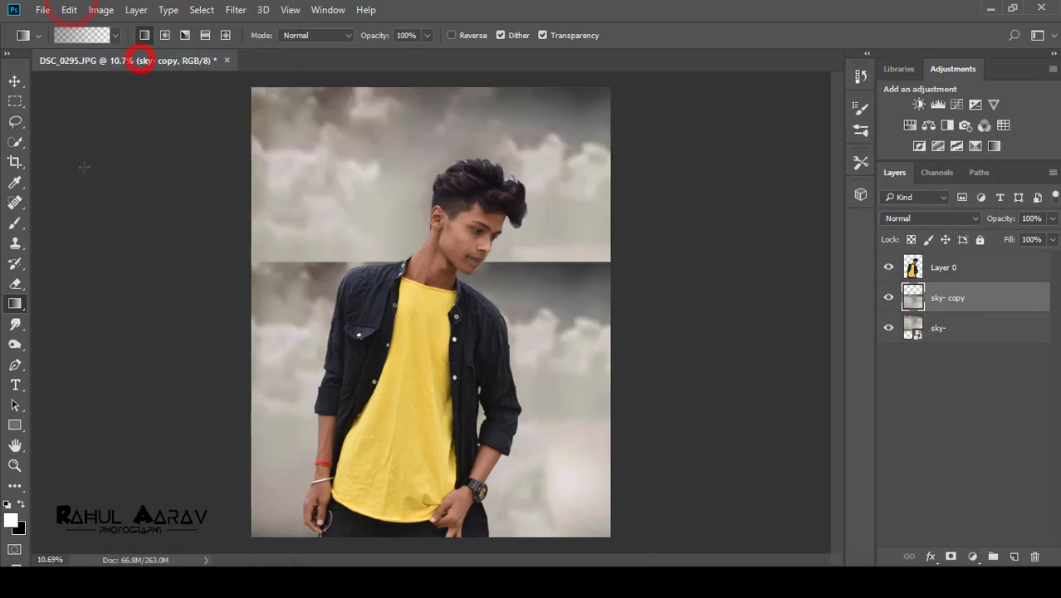
pyautogui.rightClick(16, 287)
pyautogui.rightClick(14, 304)
pyautogui.click(45, 304)
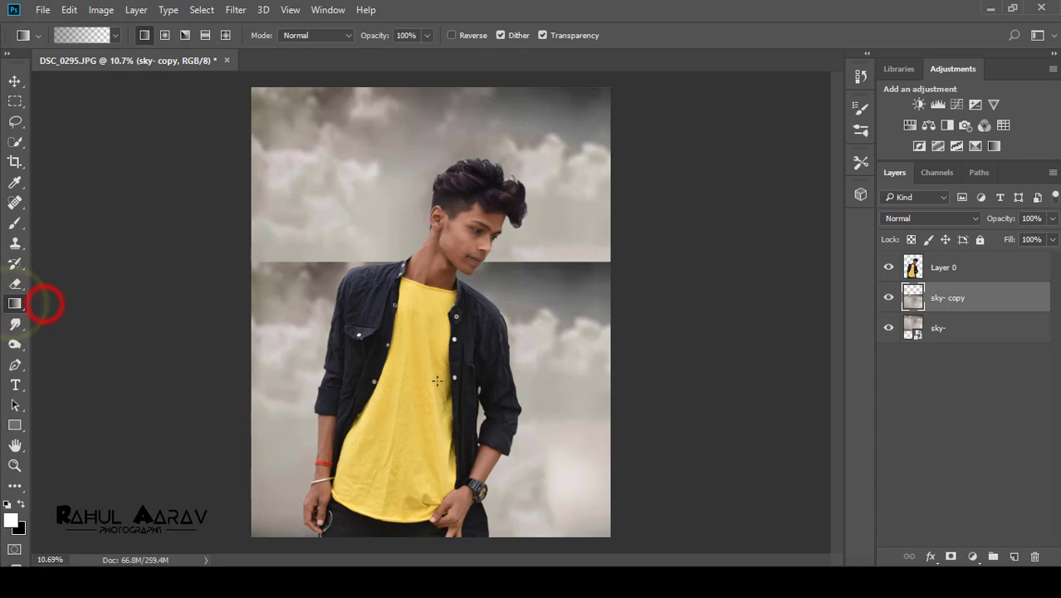
pyautogui.moveTo(435, 350); pyautogui.dragTo(435, 350)
pyautogui.click(69, 10)
pyautogui.click(106, 49)
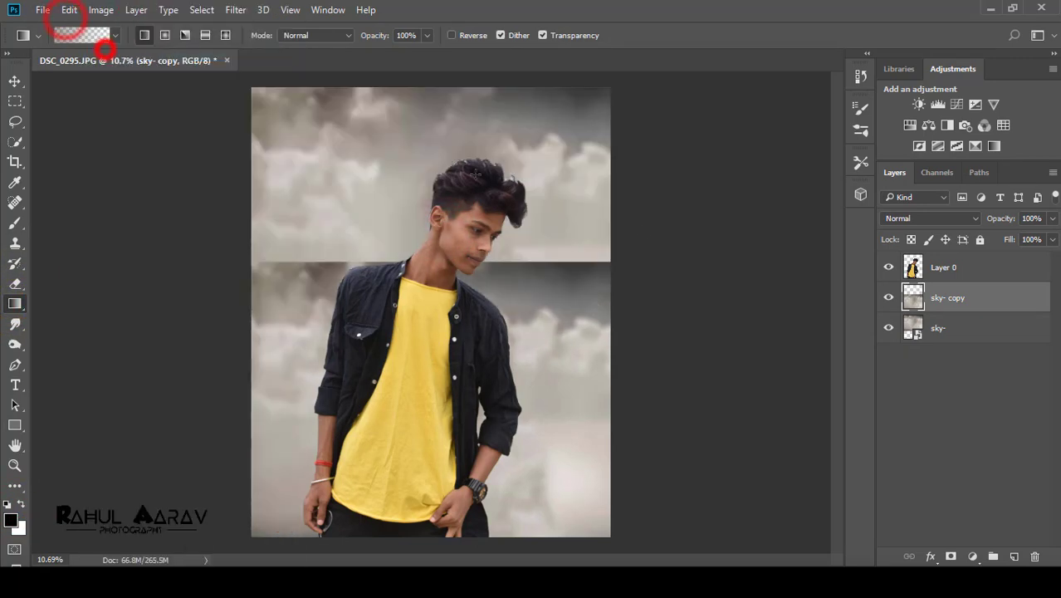
# - Rasterize the sky- layer
pyautogui.click(950, 339)
pyautogui.rightClick(999, 328)
pyautogui.click(760, 344)
# - Try a gradient across the rasterized sky- layer and undo it
pyautogui.moveTo(528, 236); pyautogui.dragTo(531, 317)
pyautogui.click(69, 10)
pyautogui.click(106, 52)
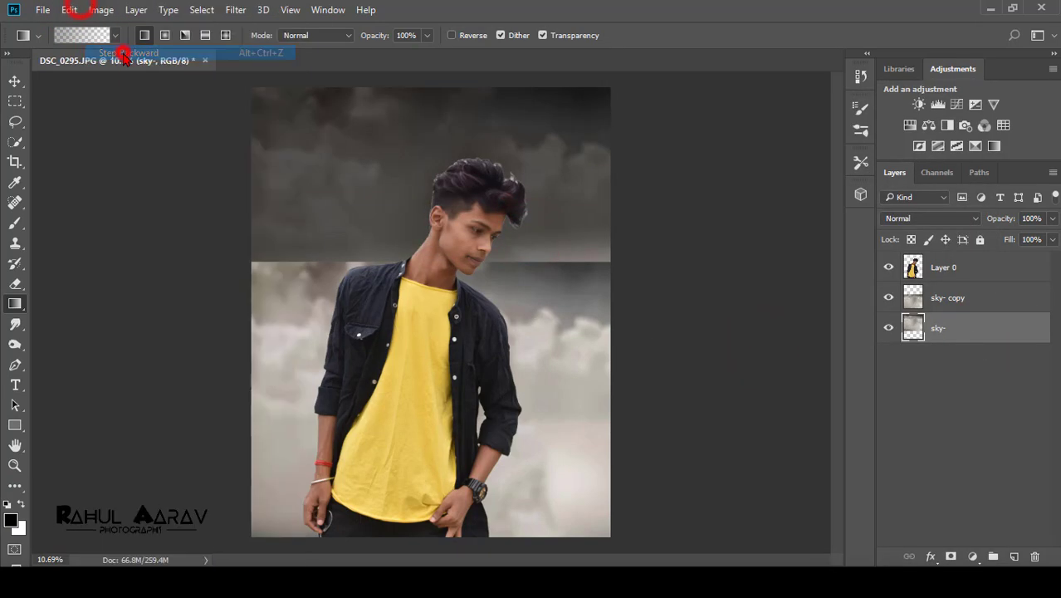
# - Erase the hard upper edge of the sky- copy layer with a soft eraser enlarged to 1500 to blend the skies
pyautogui.click(1023, 305)
pyautogui.click(15, 284)
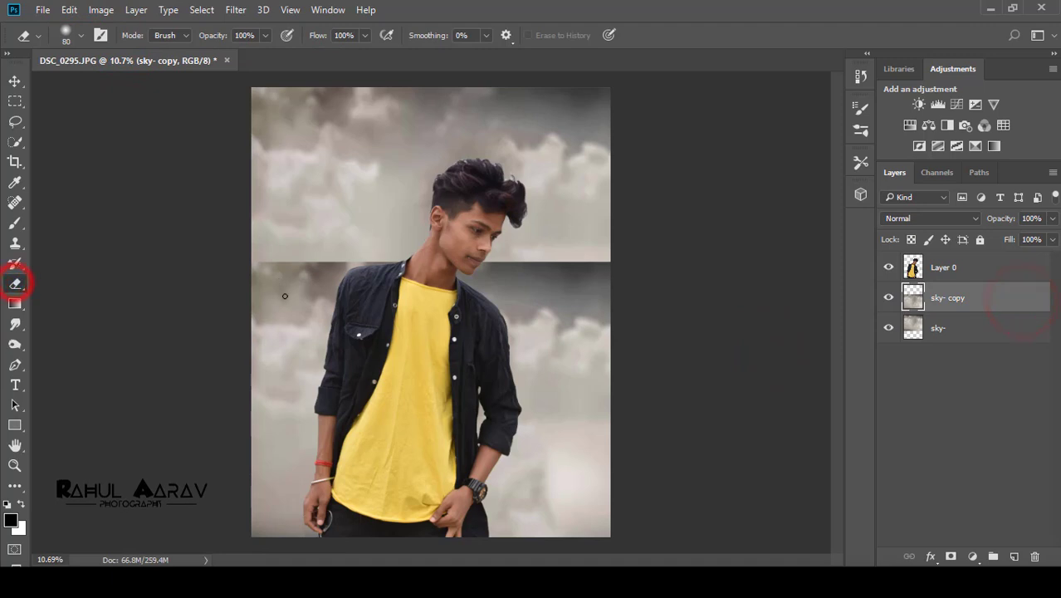
pyautogui.click(280, 266)
pyautogui.moveTo(364, 265)
pyautogui.mouseDown()
pyautogui.moveTo(670, 258)
pyautogui.moveTo(150, 271)
pyautogui.mouseUp()
pyautogui.scroll(-5, 459, 186)
pyautogui.scroll(1, 459, 187)
# - Merge the sky- copy and sky- layers into one layer
pyautogui.press('v')
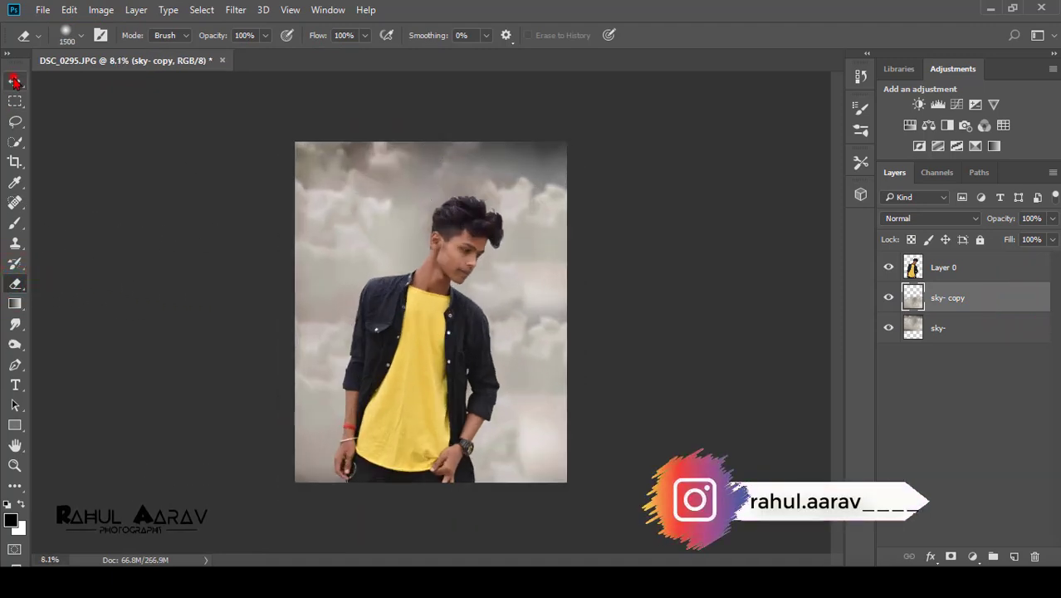
pyautogui.keyDown('shift'); pyautogui.click(983, 330); pyautogui.keyUp('shift')
pyautogui.rightClick(983, 332)
pyautogui.click(733, 527)
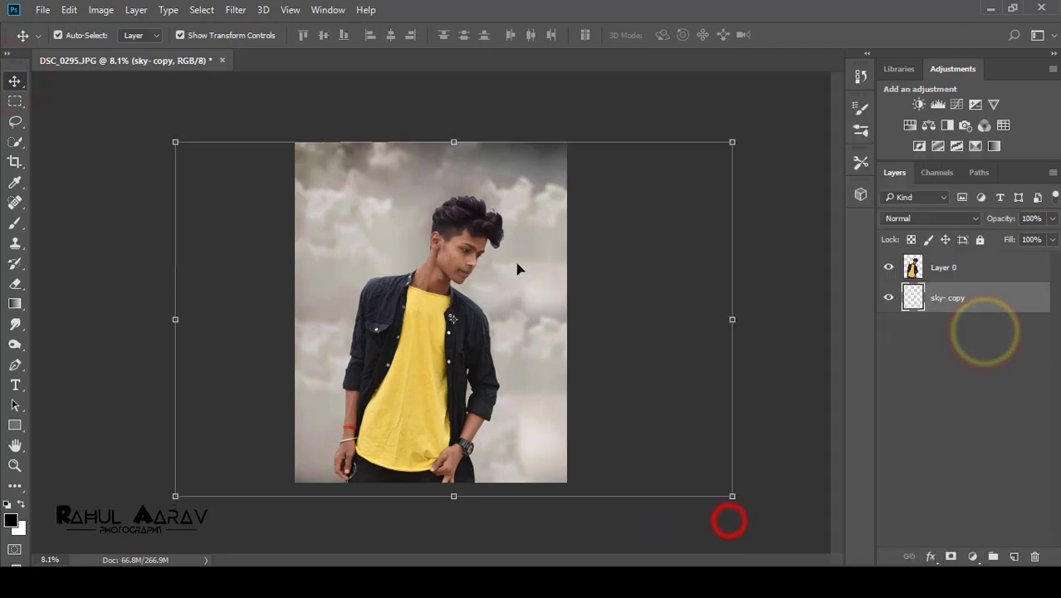
# - Set up the Smudge tool with a textured 14 px brush tip and 54% strength for the hair
pyautogui.scroll(5, 519, 154)
pyautogui.moveTo(519, 154); pyautogui.dragTo(506, 277)
pyautogui.scroll(3, 559, 261)
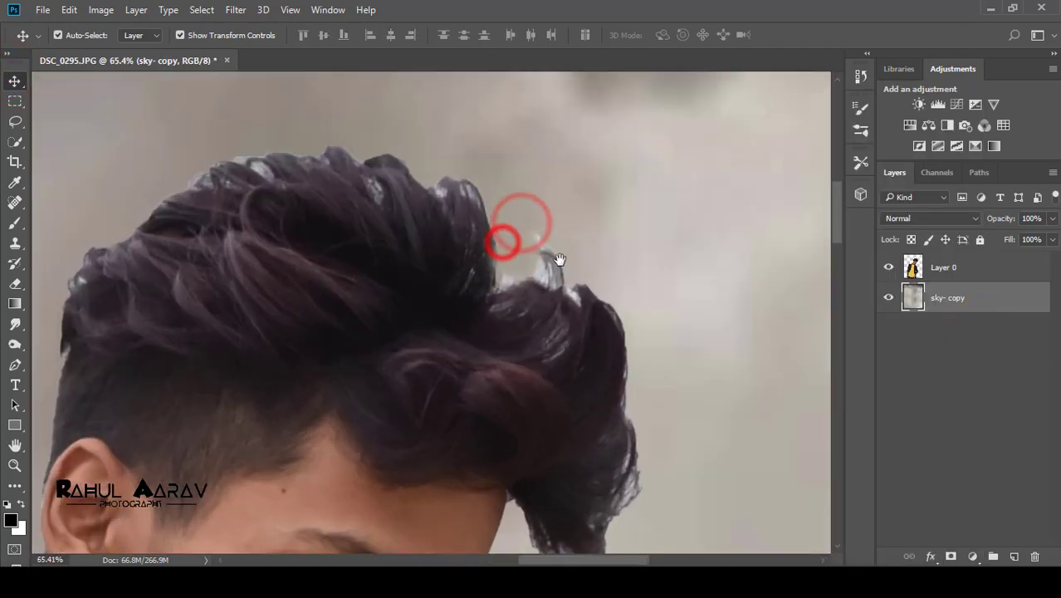
pyautogui.click(17, 323)
pyautogui.moveTo(289, 347); pyautogui.dragTo(416, 209)
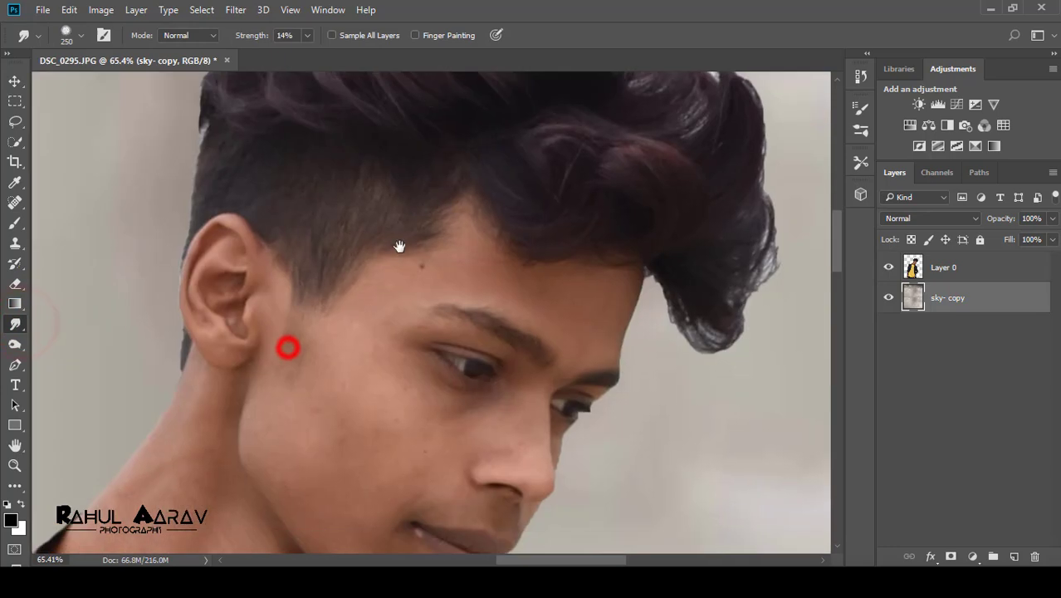
pyautogui.scroll(-10, 370, 257)
pyautogui.scroll(1, 428, 299)
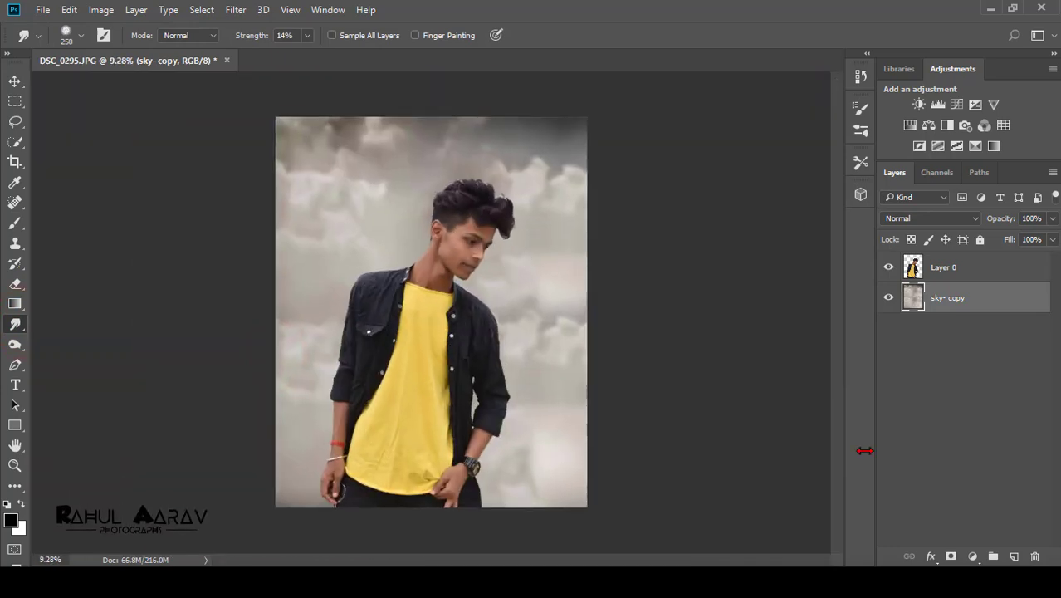
pyautogui.scroll(5, 477, 199)
pyautogui.rightClick(16, 324)
pyautogui.click(67, 351)
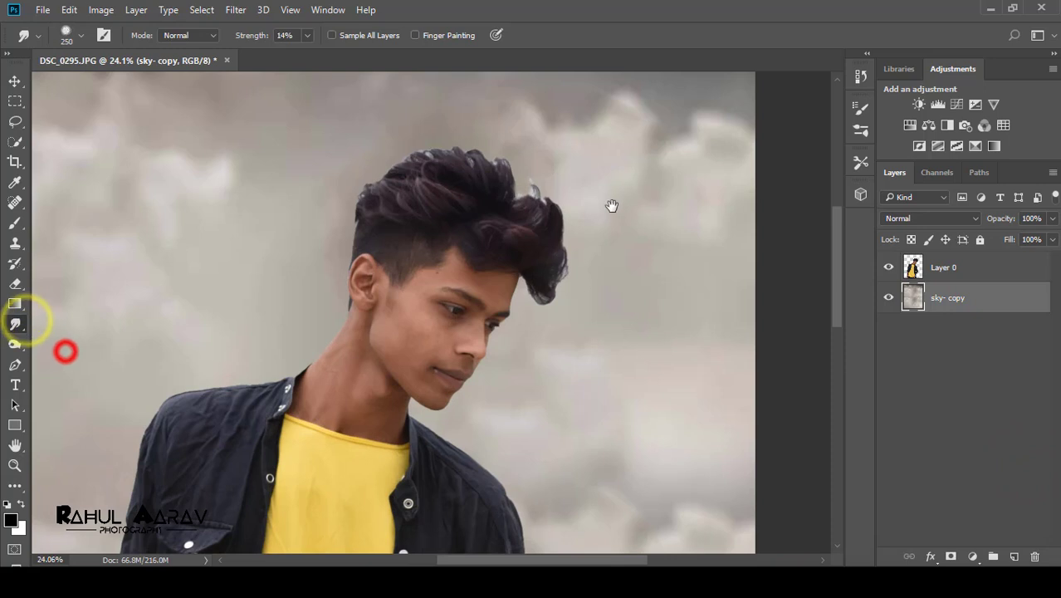
pyautogui.rightClick(130, 238)
pyautogui.click(549, 4)
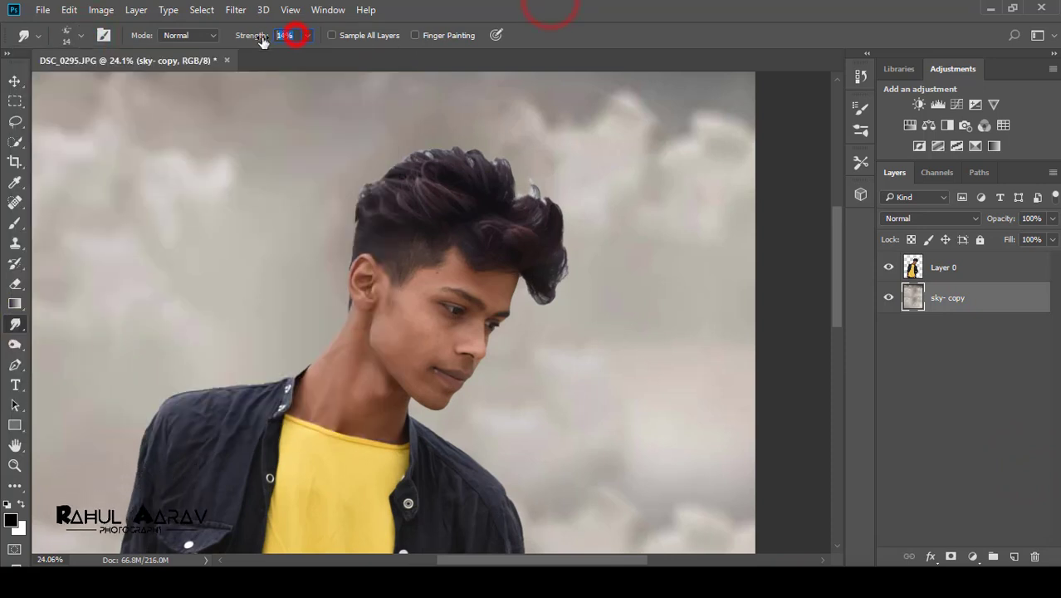
pyautogui.click(527, 219)
pyautogui.scroll(7, 523, 218)
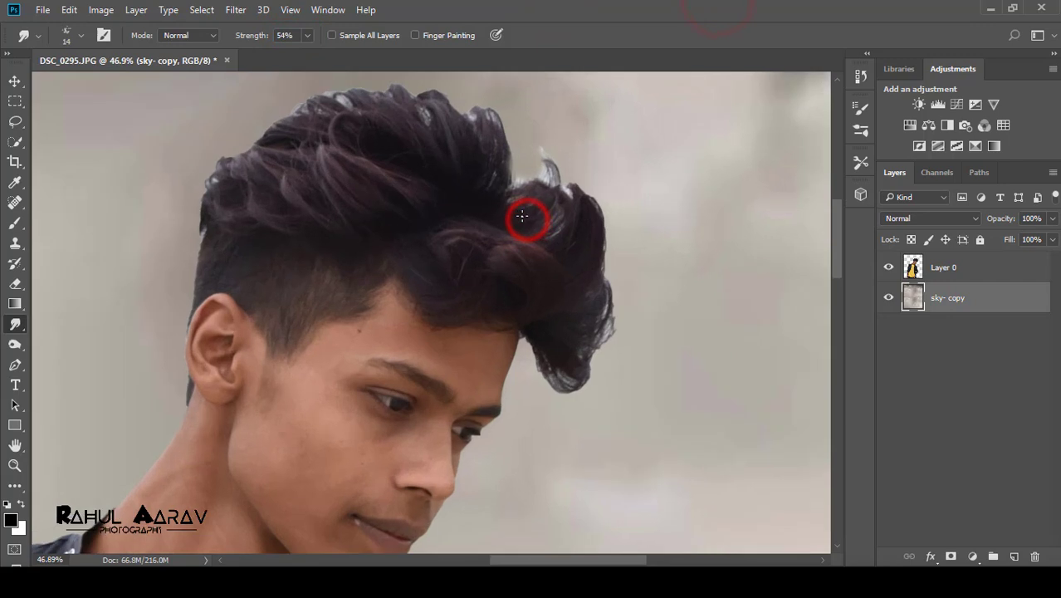
# - Smudge the hair's top, front and back edges outward on Layer 0 with a brush size of 125
pyautogui.scroll(-2, 526, 209)
pyautogui.click(933, 261)
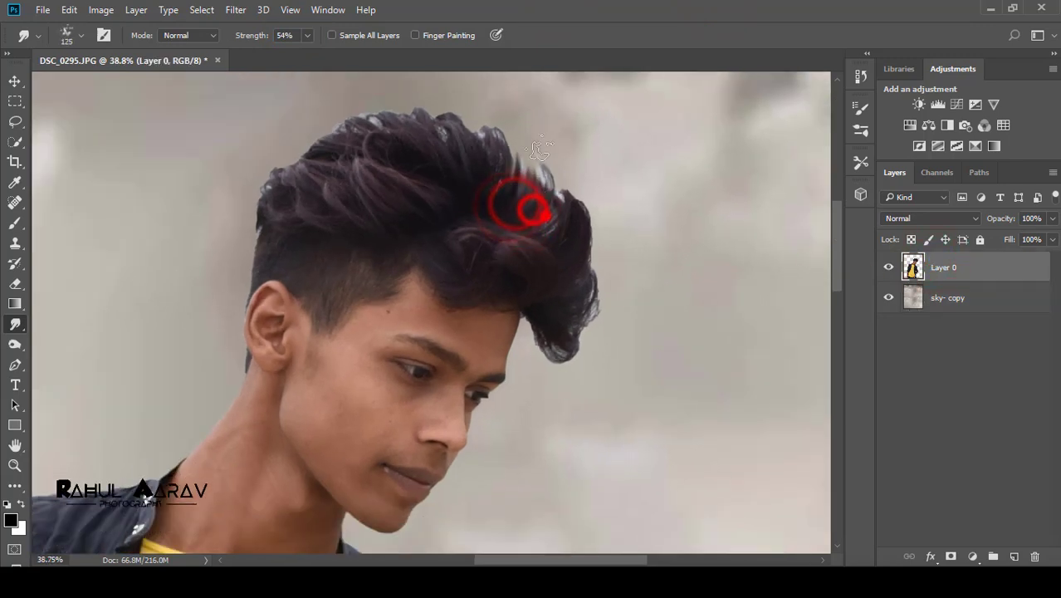
pyautogui.moveTo(428, 136); pyautogui.dragTo(336, 123)
pyautogui.moveTo(347, 139); pyautogui.dragTo(295, 151)
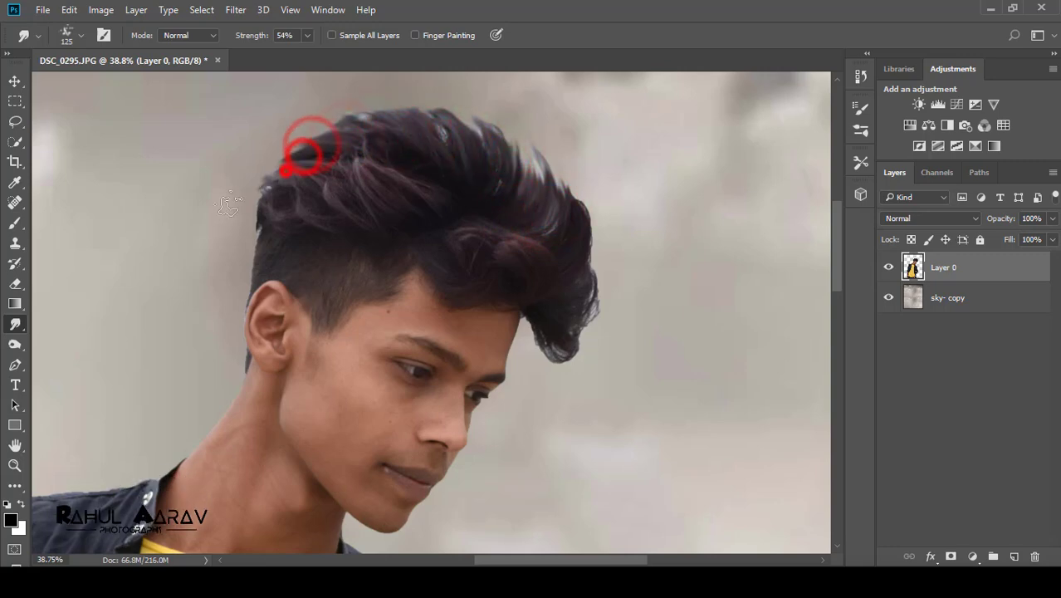
pyautogui.scroll(-15, 325, 162)
pyautogui.scroll(13, 515, 187)
pyautogui.scroll(-12, 517, 190)
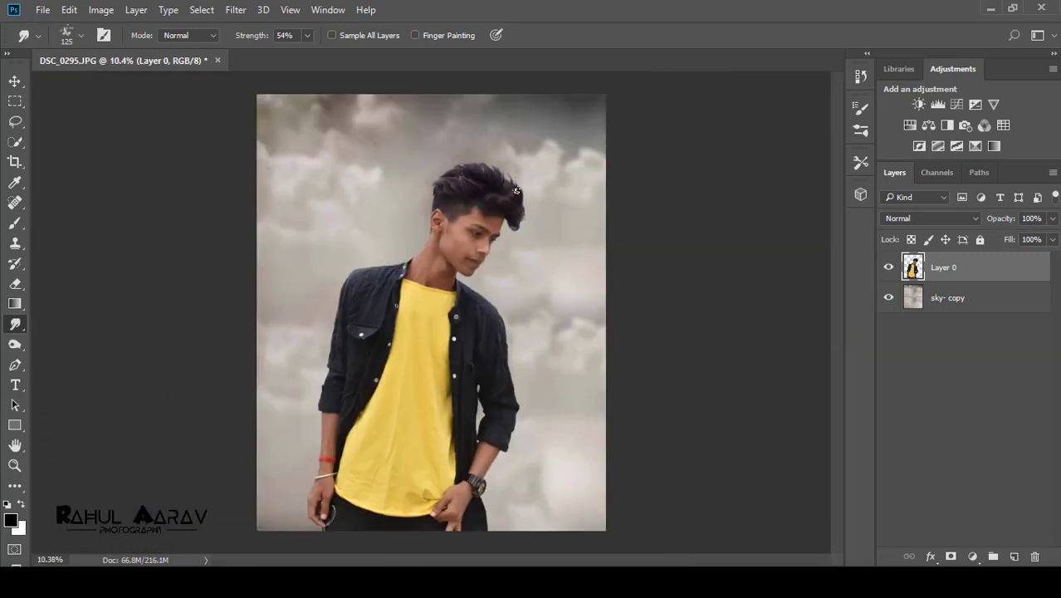
# - Smudge more of the front hair strands outward on Layer 0
pyautogui.scroll(14, 517, 191)
pyautogui.moveTo(569, 179); pyautogui.dragTo(573, 163)
pyautogui.moveTo(566, 176); pyautogui.dragTo(558, 97)
pyautogui.scroll(-14, 528, 166)
pyautogui.scroll(2, 507, 282)
pyautogui.scroll(-2, 506, 290)
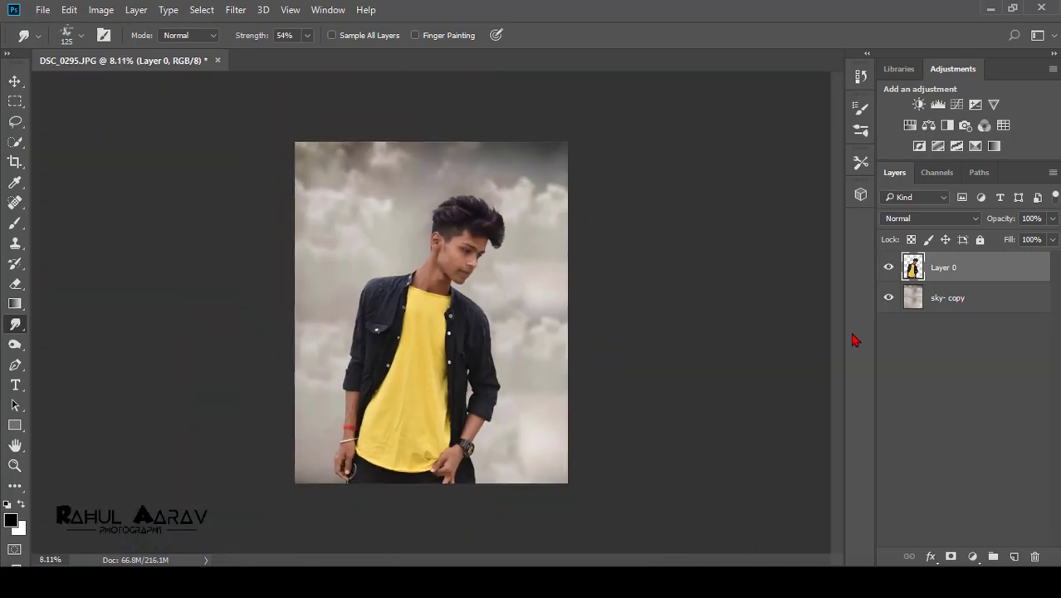
# - Soften the jacket edge beside the elbow gap on Layer 0 with the Blur tool at size 300 and 50% strength
pyautogui.click(15, 345)
pyautogui.click(15, 324)
pyautogui.click(79, 325)
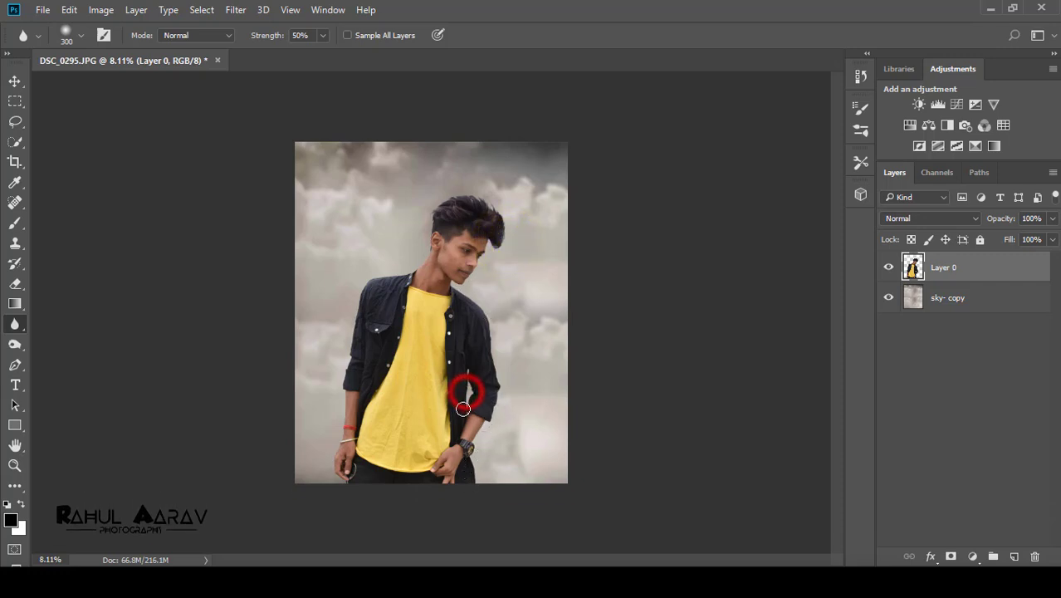
pyautogui.scroll(-3, 445, 361)
pyautogui.click(15, 81)
pyautogui.scroll(10, 466, 240)
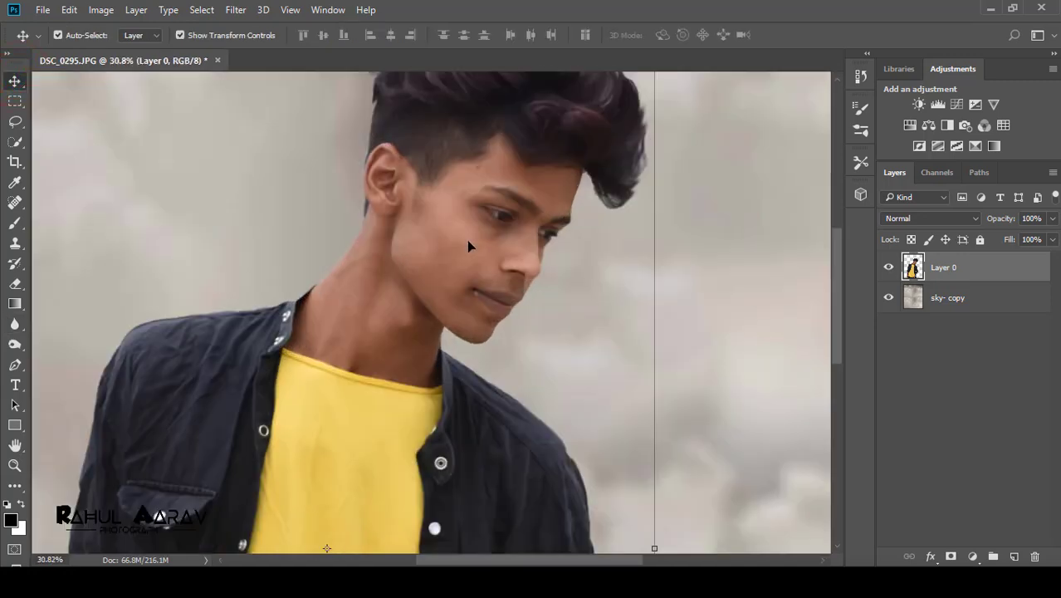
# - Open Layer 0 in the Camera Raw filter and adjust its highlights, shadows, blacks, clarity and noise reduction
pyautogui.hotkey('ctrl', '0')
pyautogui.click(236, 10)
pyautogui.click(273, 103)
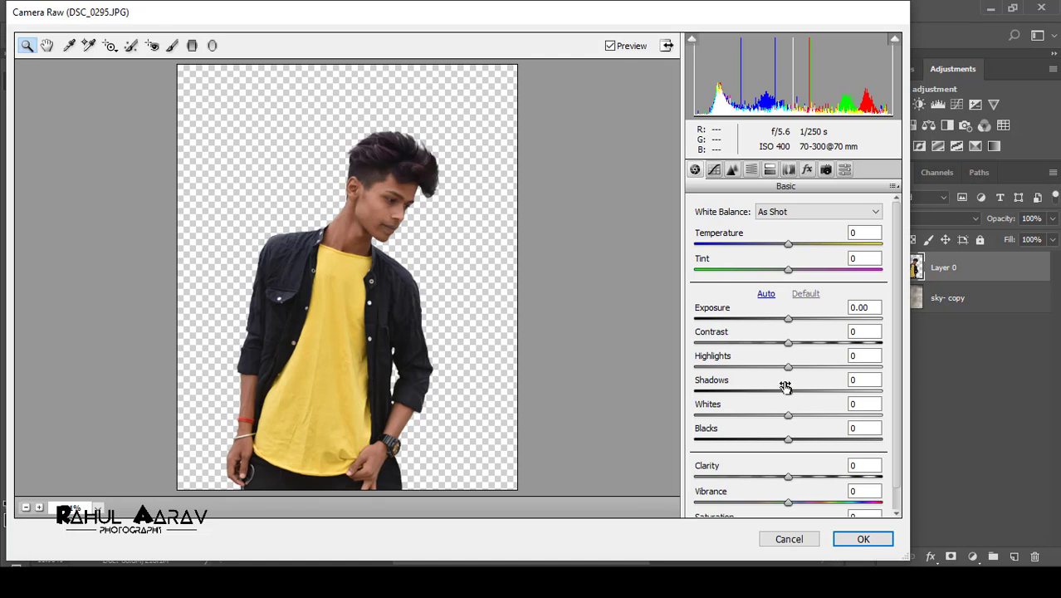
pyautogui.moveTo(786, 387); pyautogui.dragTo(749, 368)
pyautogui.moveTo(788, 432); pyautogui.dragTo(786, 432)
pyautogui.click(786, 475)
pyautogui.click(732, 169)
pyautogui.click(706, 361)
# - Raise the Oranges luminance to +80 in the HSL adjustments to brighten the skin
pyautogui.click(750, 169)
pyautogui.click(786, 229)
pyautogui.moveTo(795, 304); pyautogui.dragTo(855, 295)
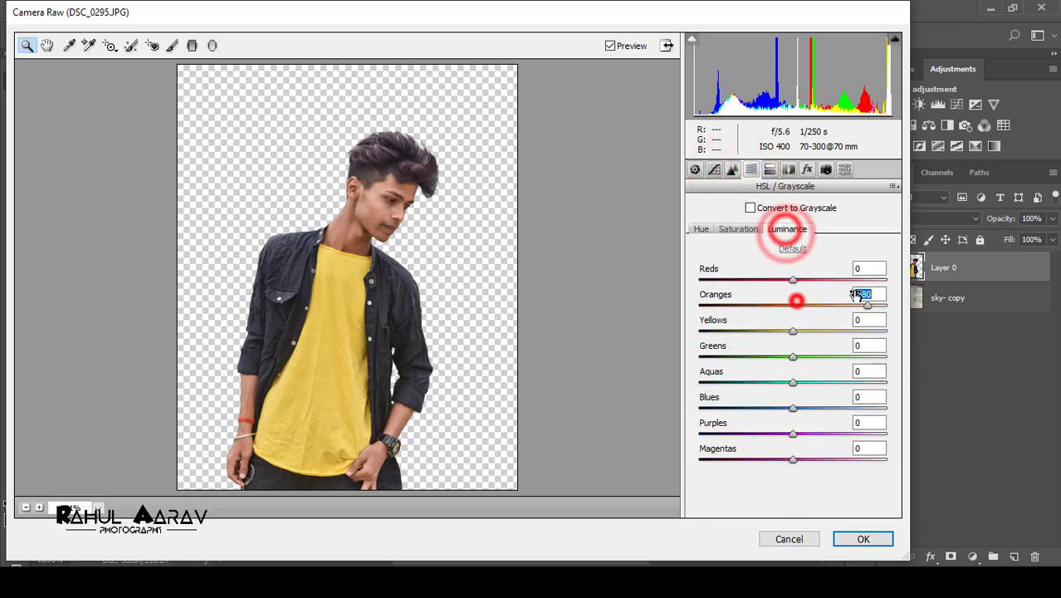
# - Set the Greens hue to -100, lower the Blues hue, and apply the Camera Raw adjustments to Layer 0
pyautogui.click(699, 229)
pyautogui.moveTo(913, 404); pyautogui.dragTo(697, 365)
pyautogui.moveTo(790, 405); pyautogui.dragTo(754, 417)
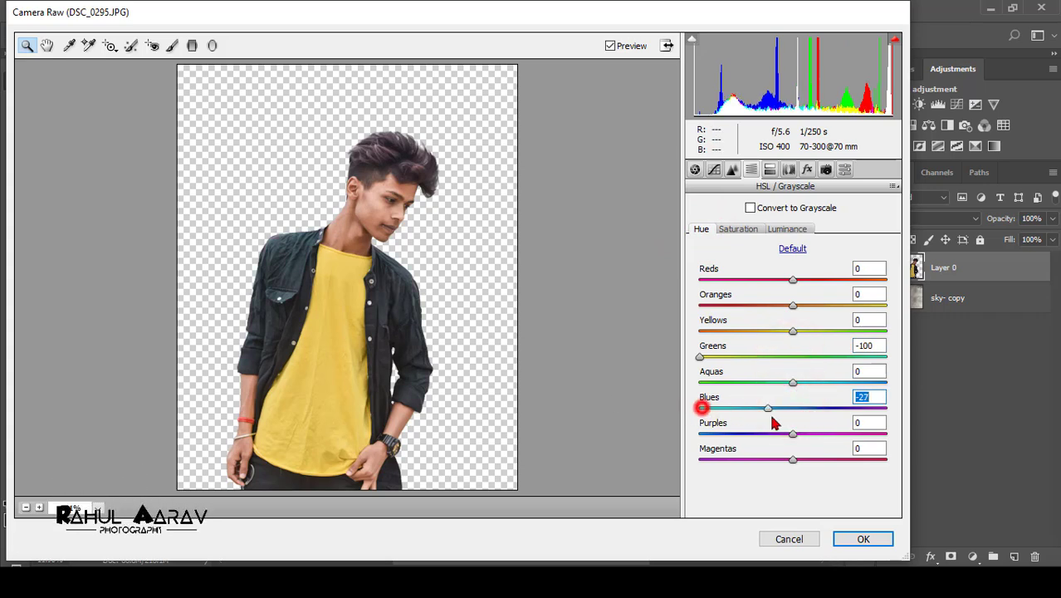
pyautogui.click(807, 170)
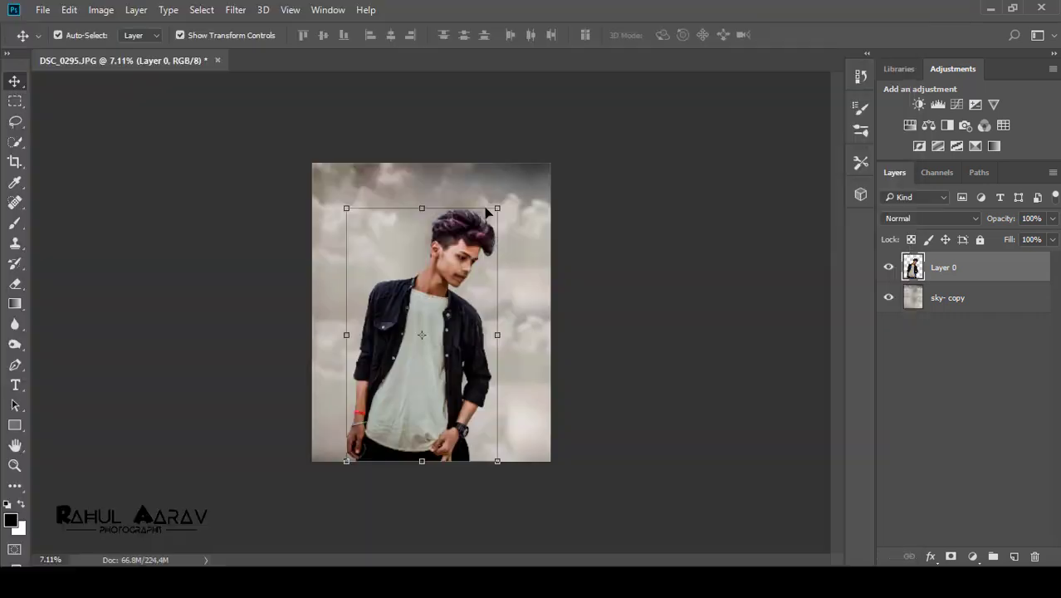
pyautogui.scroll(5, 500, 157)
pyautogui.scroll(-5, 501, 157)
# - Open the Camera Raw filter again on Layer 0 and raise the shadows to +26
pyautogui.click(238, 11)
pyautogui.click(273, 100)
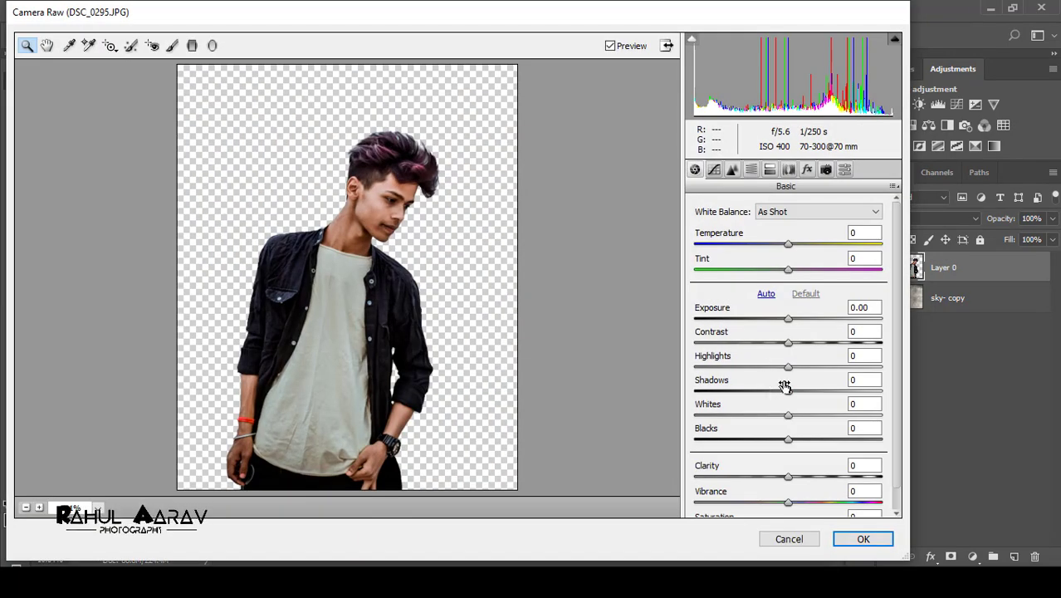
pyautogui.click(787, 386)
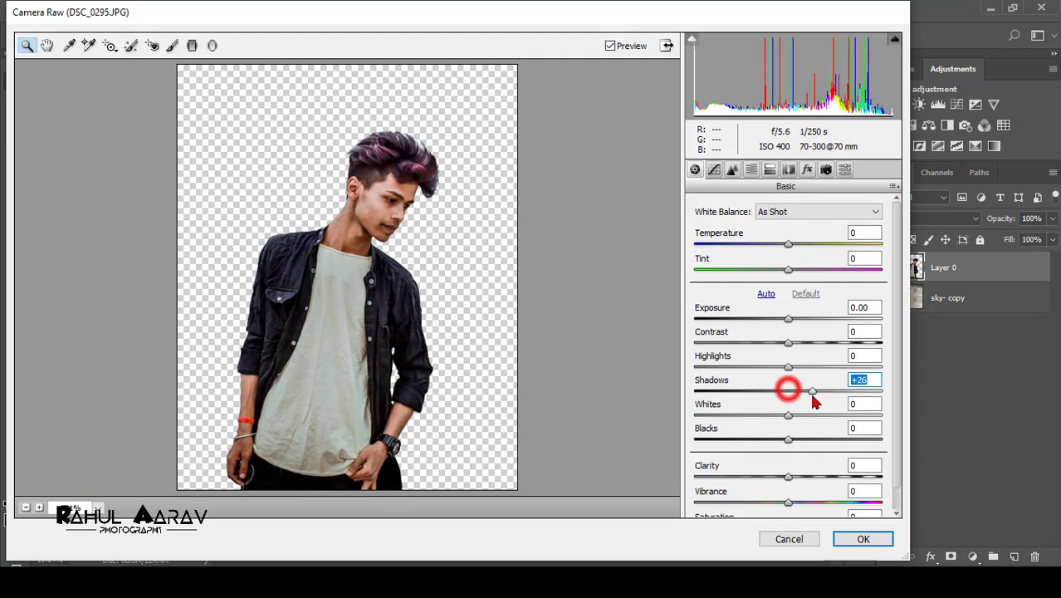
pyautogui.click(732, 170)
# - Adjust the Oranges luminance and the Aquas and Blues hues, and apply the second Camera Raw pass
pyautogui.click(750, 169)
pyautogui.click(781, 230)
pyautogui.moveTo(794, 305)
pyautogui.mouseDown()
pyautogui.moveTo(855, 309)
pyautogui.moveTo(792, 323)
pyautogui.mouseUp()
pyautogui.click(731, 229)
pyautogui.click(700, 229)
pyautogui.moveTo(786, 382); pyautogui.dragTo(699, 405)
pyautogui.click(790, 408)
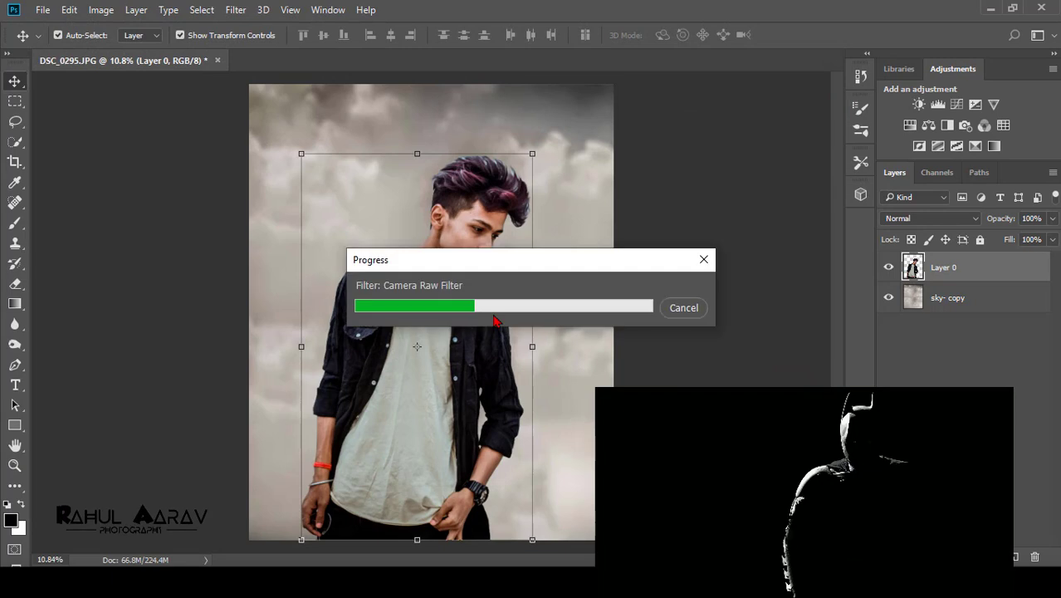
pyautogui.click(533, 299)
# - Add a Selective Color adjustment clipped to Layer 0, with Cyan at -100% and Black reduced in the Reds
pyautogui.click(974, 146)
pyautogui.moveTo(740, 192); pyautogui.dragTo(670, 193)
pyautogui.click(741, 355)
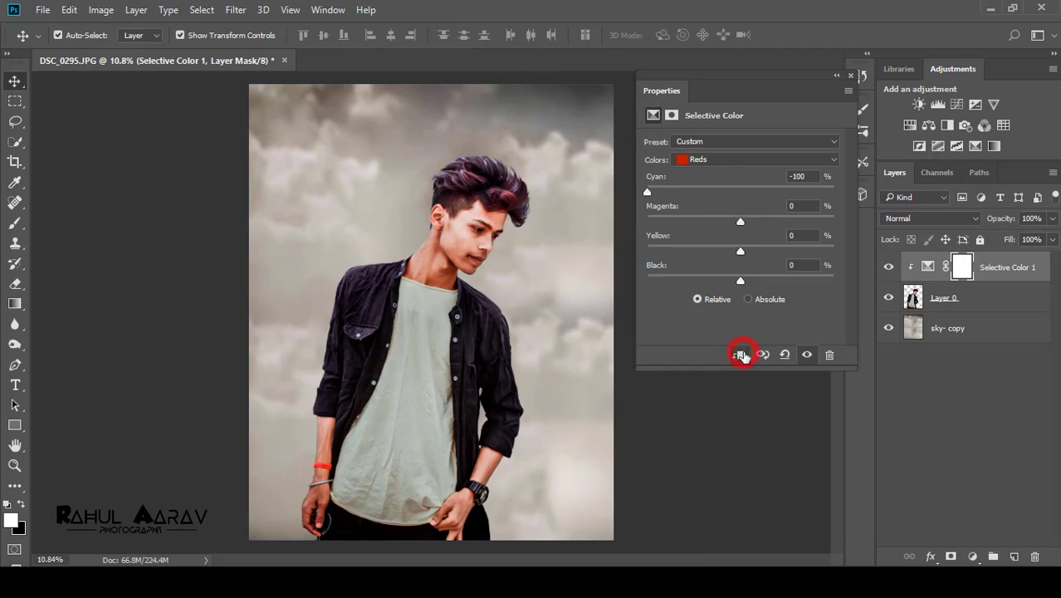
pyautogui.moveTo(776, 283); pyautogui.dragTo(684, 282)
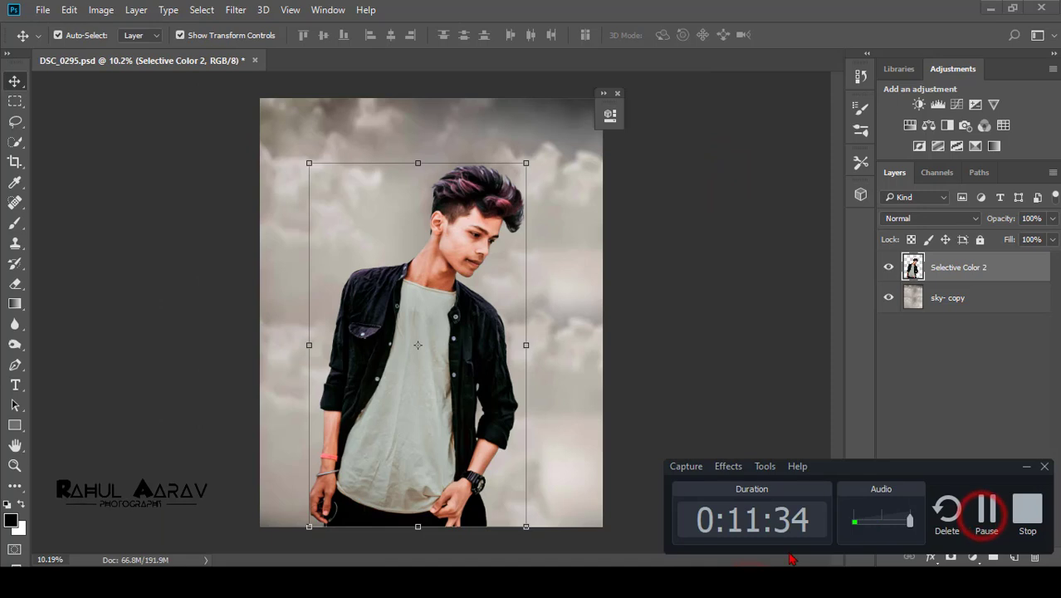
# - Duplicate the Selective Color 2 layer twice and apply a Gaussian Blur to the lower copy
pyautogui.hotkey('ctrl', 'j')
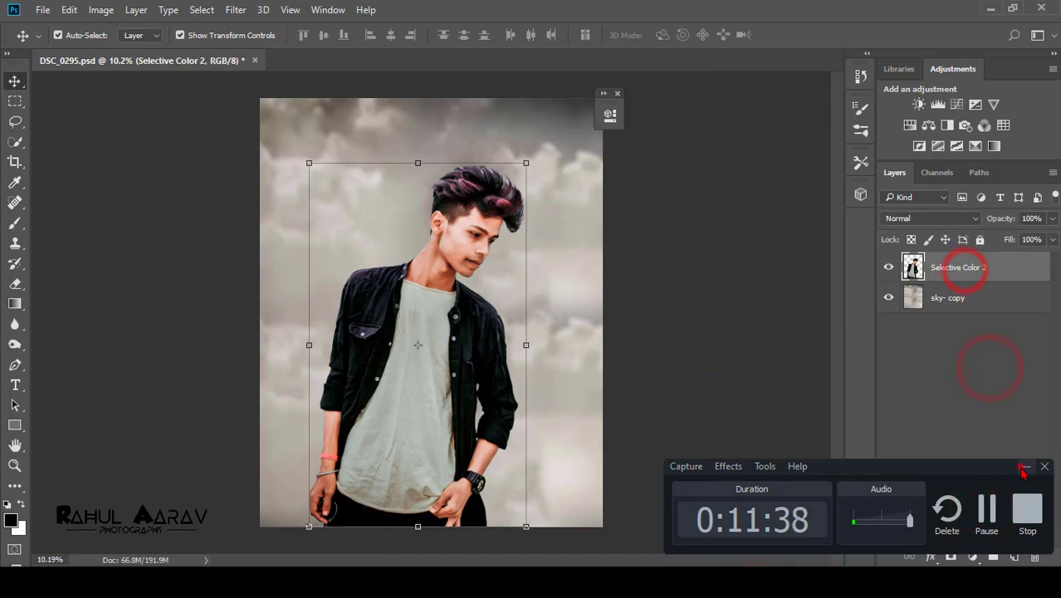
pyautogui.hotkey('ctrl', 'j')
pyautogui.click(969, 299)
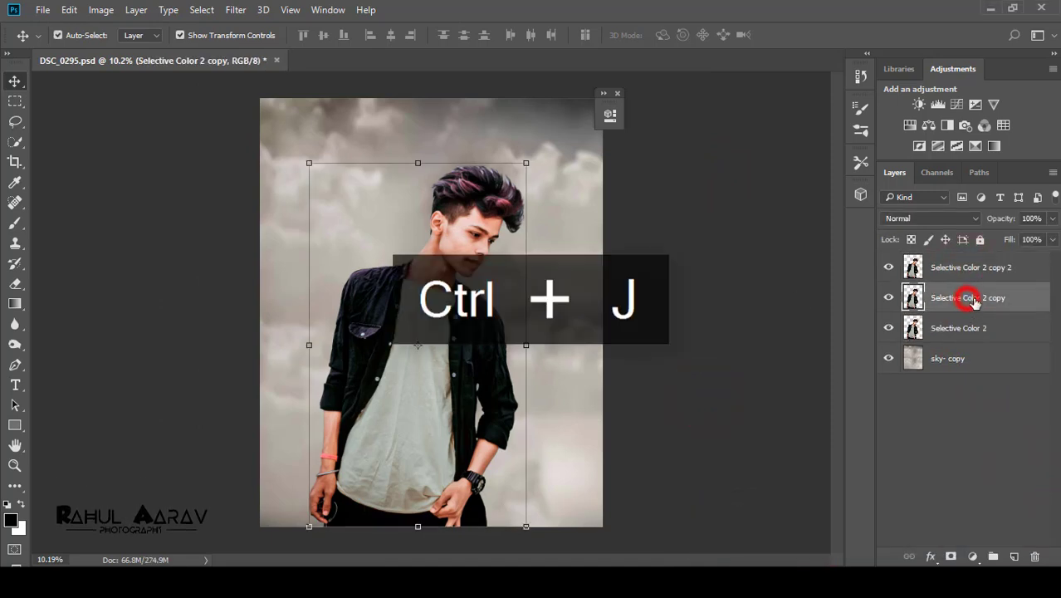
pyautogui.click(236, 10)
pyautogui.moveTo(274, 173)
pyautogui.click(485, 242)
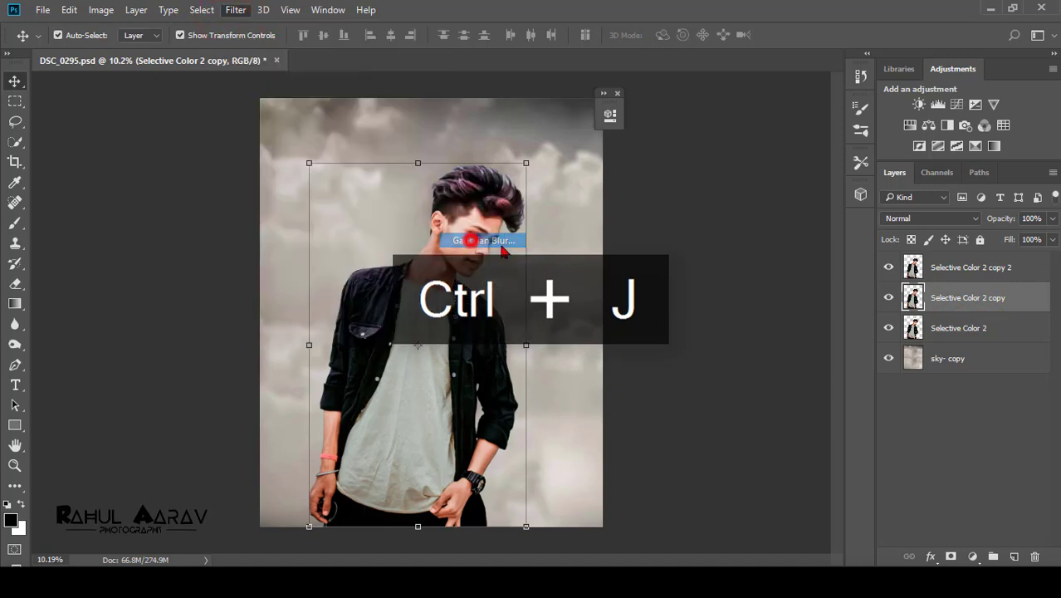
pyautogui.click(803, 141)
pyautogui.press('v')
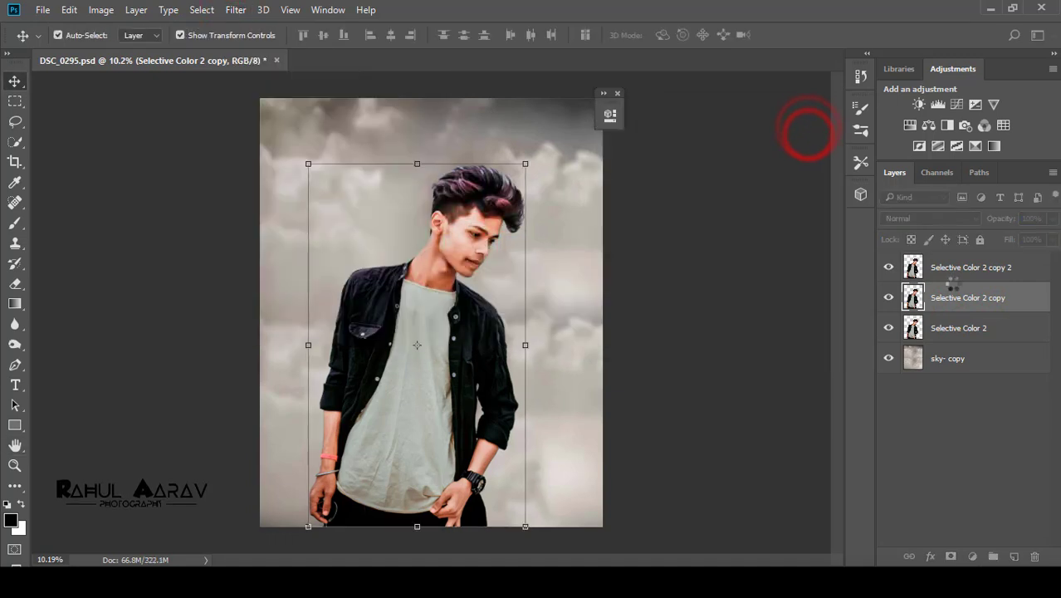
# - Use Apply Image on Selective Color 2 copy 2 with Selective Color 2 copy as source layer and Subtract blending
pyautogui.click(949, 270)
pyautogui.click(101, 10)
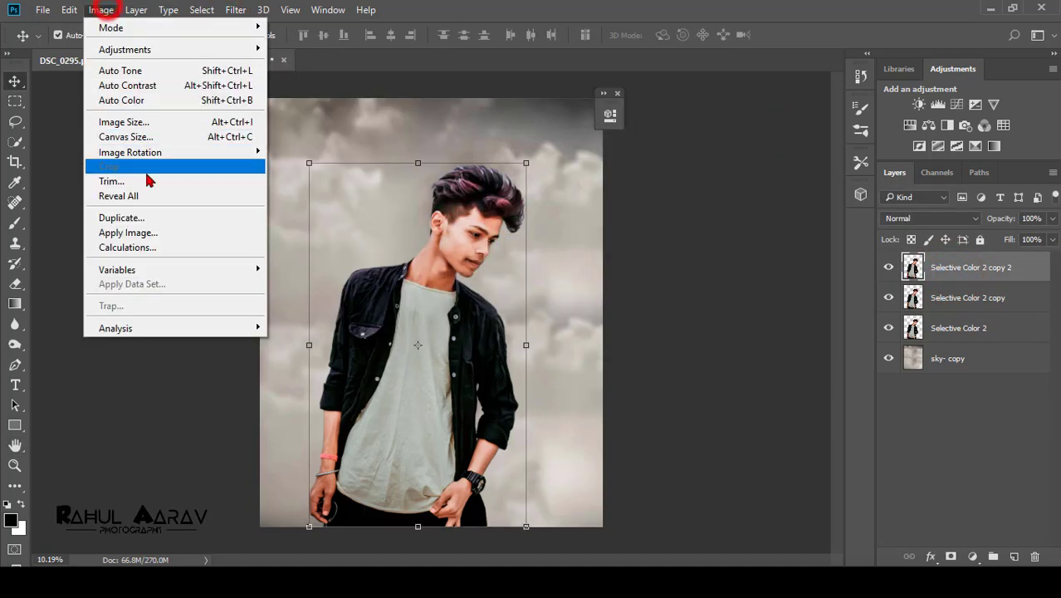
pyautogui.click(146, 233)
pyautogui.click(674, 153)
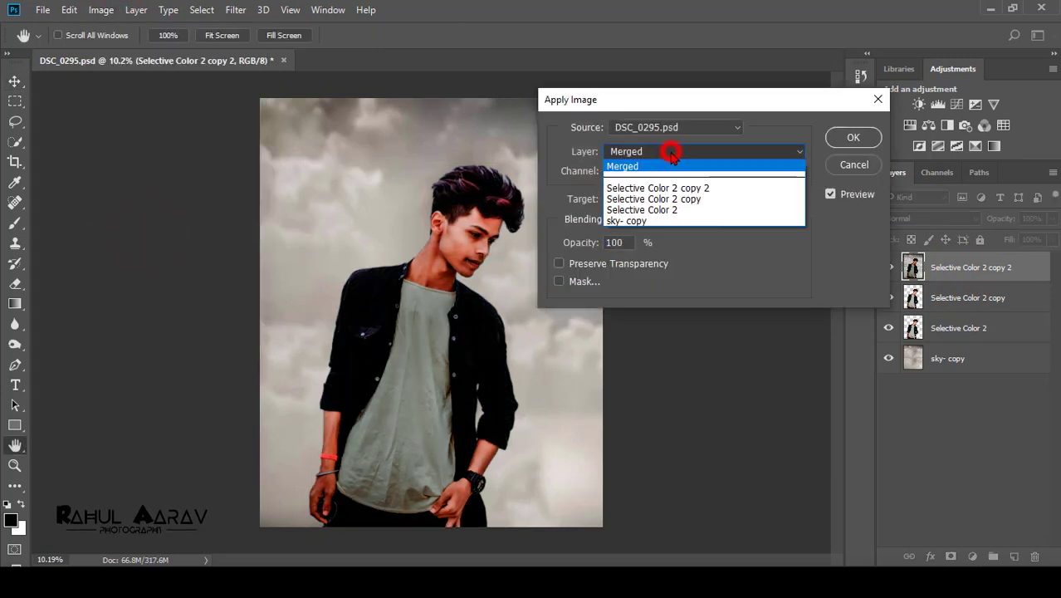
pyautogui.click(670, 199)
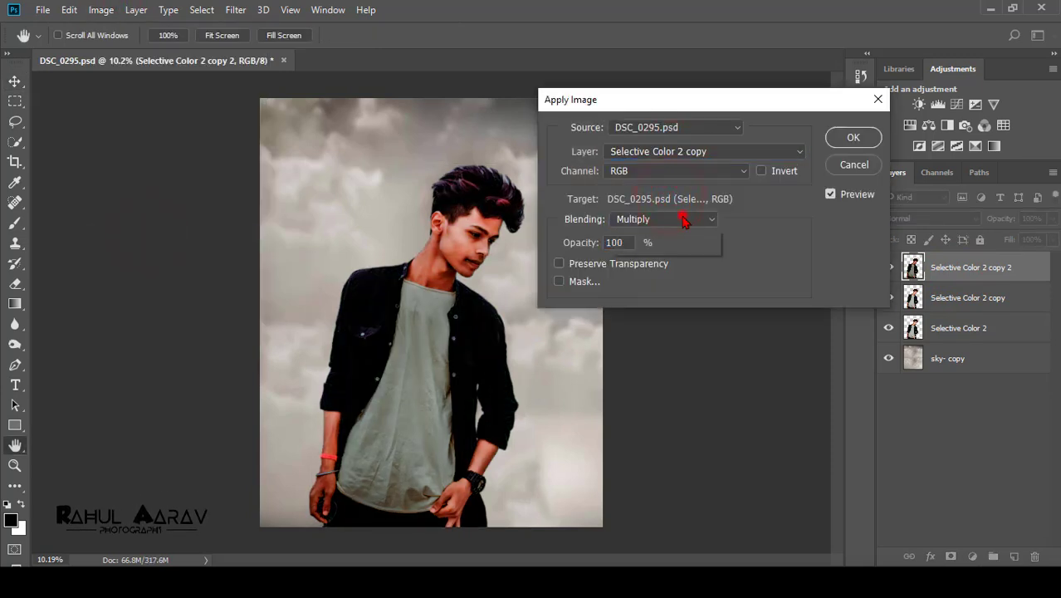
pyautogui.click(683, 219)
pyautogui.click(633, 386)
pyautogui.click(657, 218)
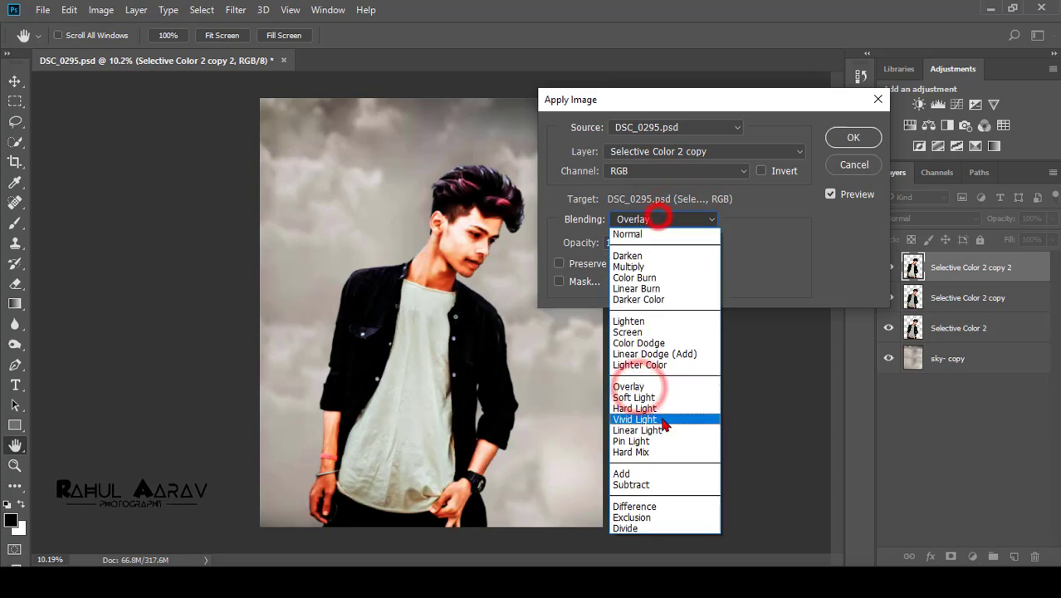
pyautogui.click(645, 484)
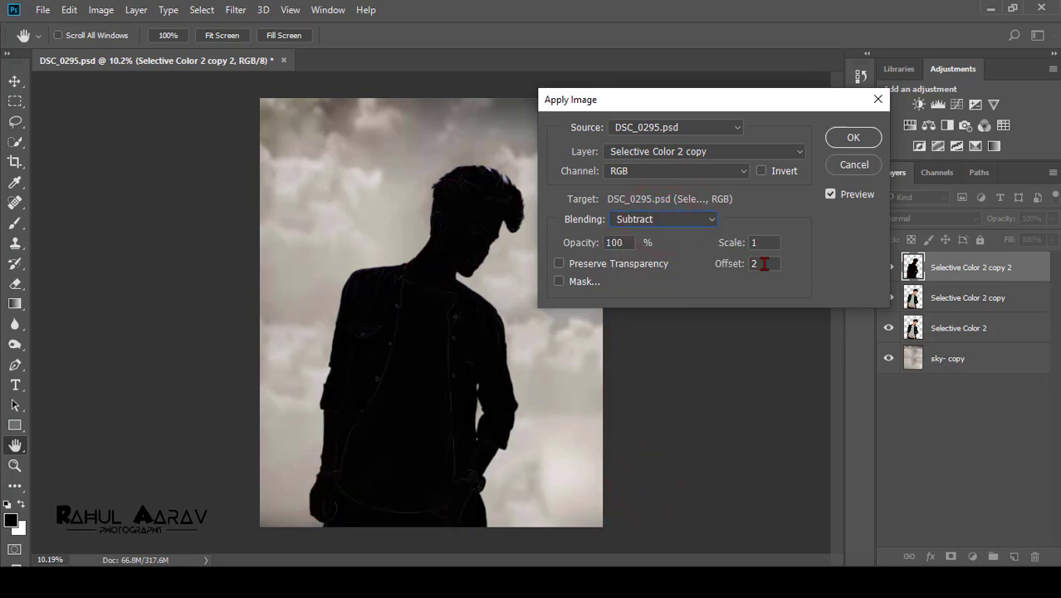
pyautogui.click(866, 143)
pyautogui.press('v')
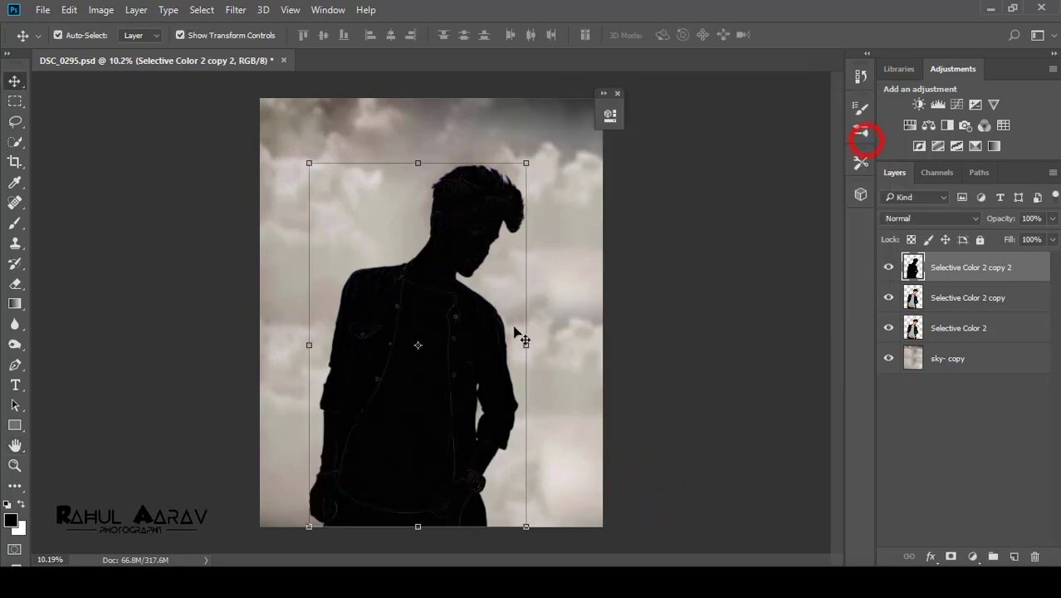
# - Set the blend mode of Selective Color 2 copy 2 to Linear Light
pyautogui.click(930, 218)
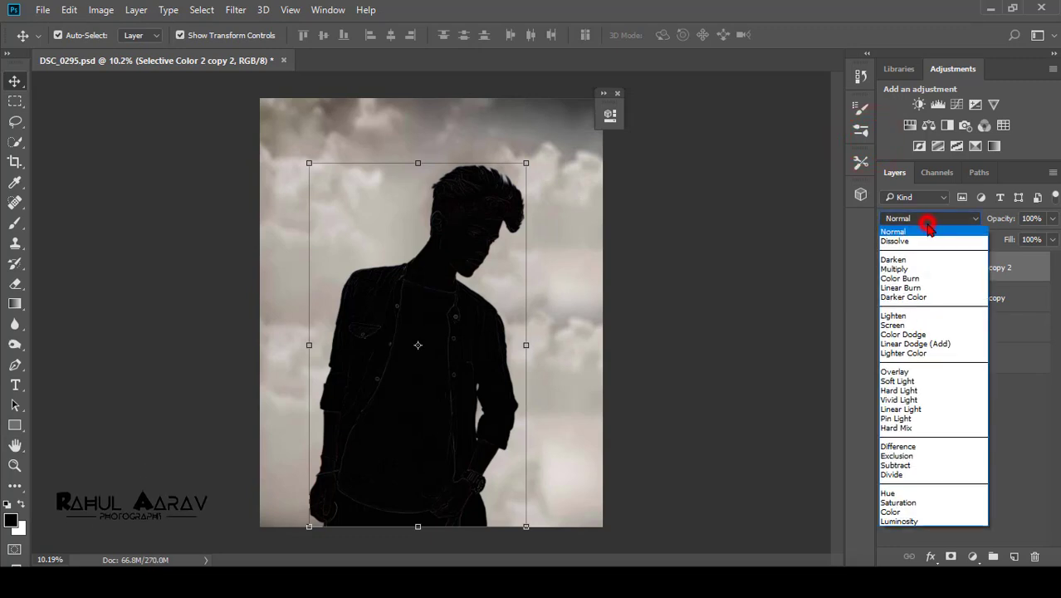
pyautogui.click(913, 402)
pyautogui.click(912, 220)
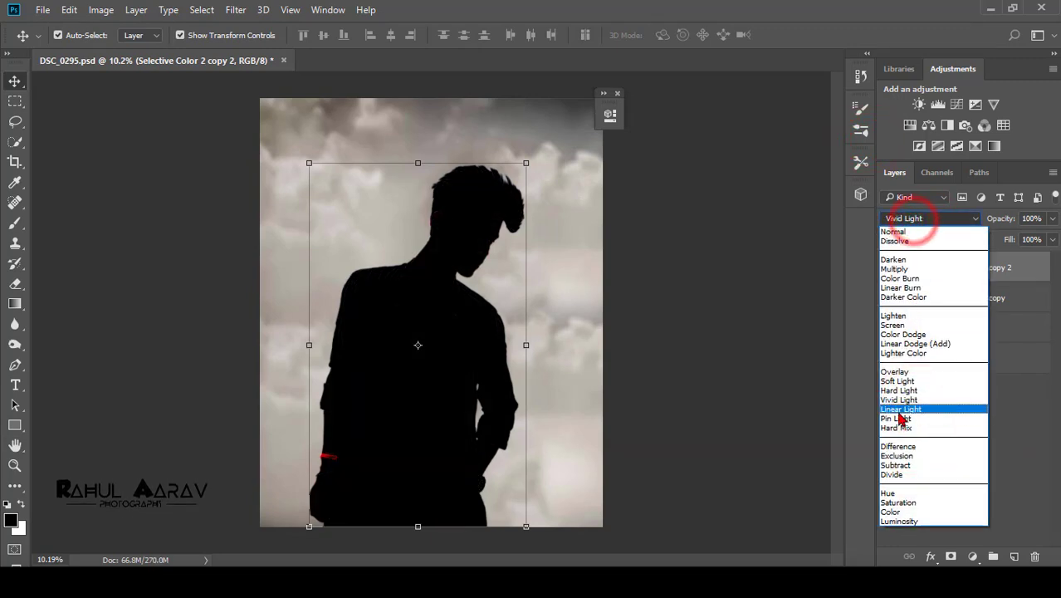
pyautogui.click(900, 409)
# - Group the two Selective Color 2 copies and add a layer mask to the group
pyautogui.click(945, 298)
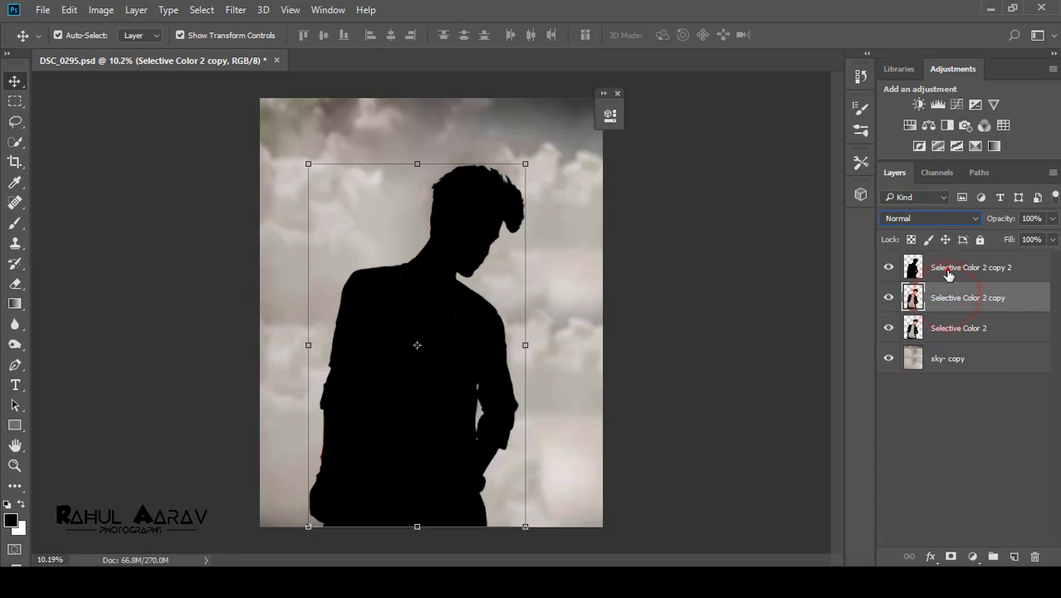
pyautogui.keyDown('ctrl'); pyautogui.click(948, 271); pyautogui.keyUp('ctrl')
pyautogui.rightClick(968, 319)
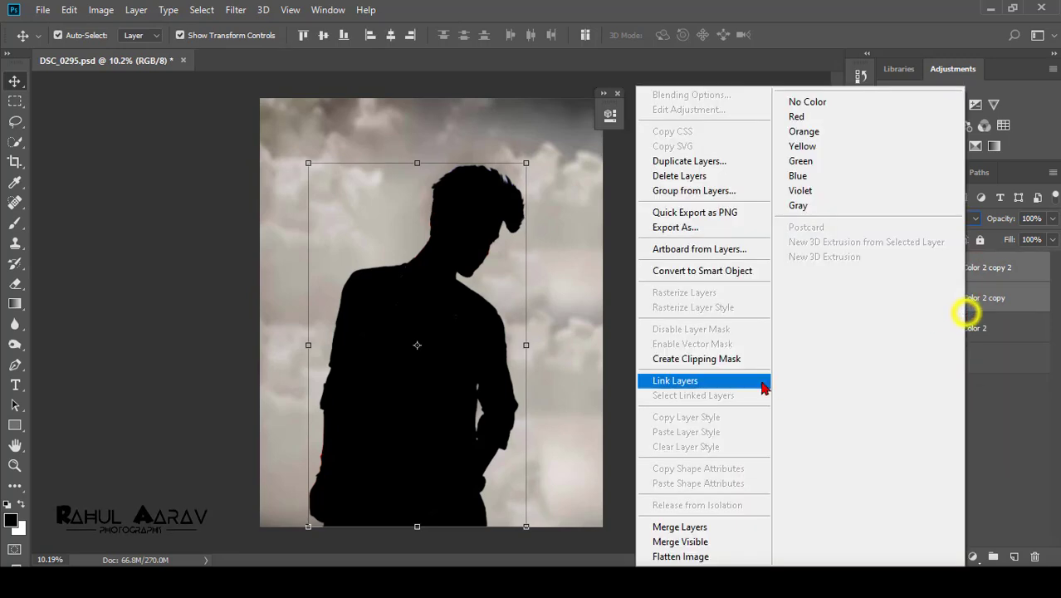
pyautogui.click(1004, 411)
pyautogui.hotkey('ctrl', 'g')
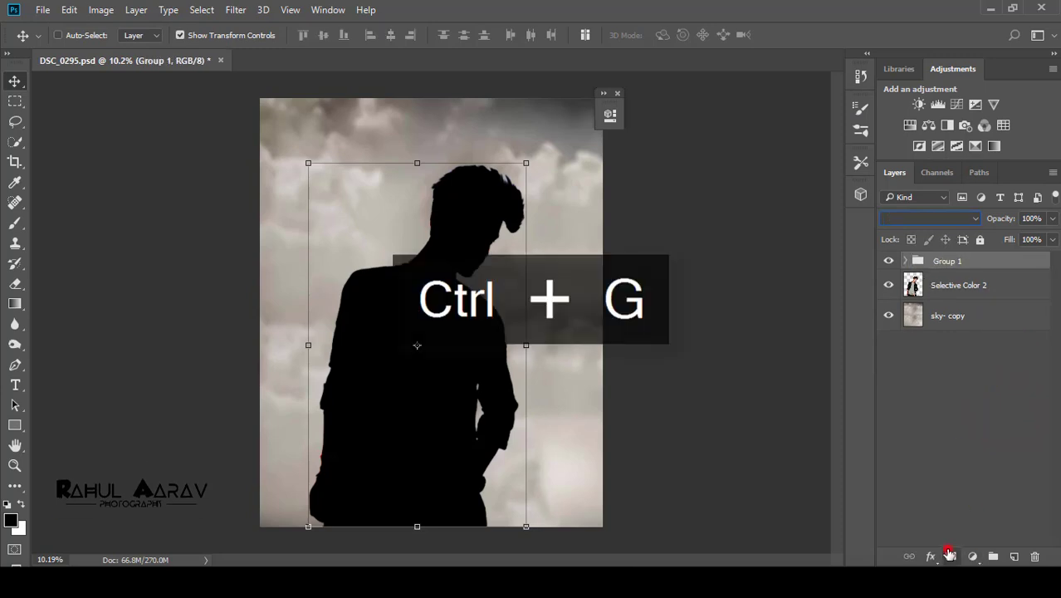
pyautogui.click(951, 555)
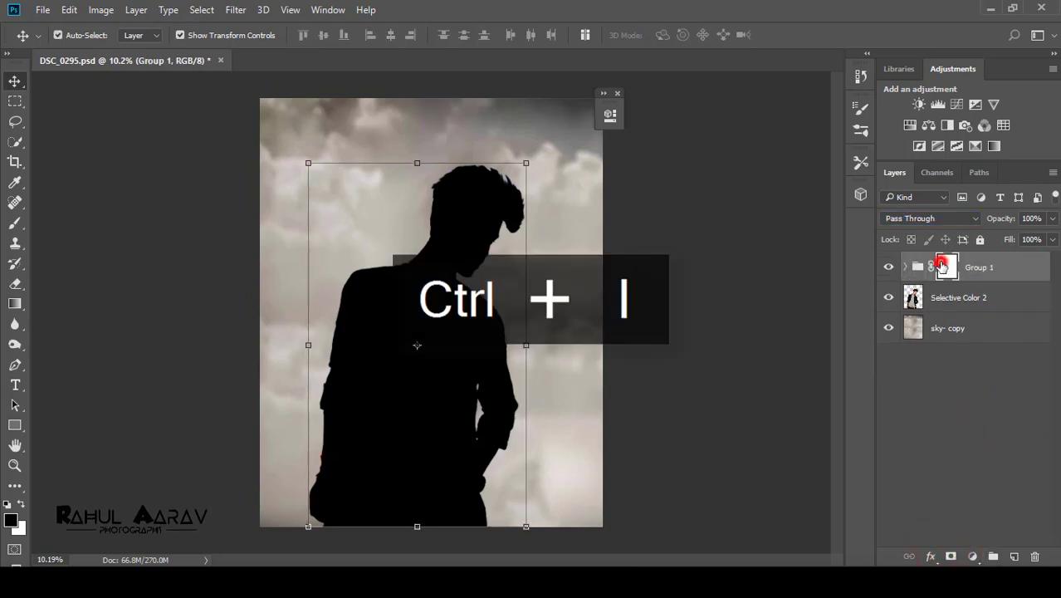
pyautogui.keyDown('ctrl'); pyautogui.click(942, 274); pyautogui.keyUp('ctrl')
# - Try a Hue/Saturation adjustment on the Selective Color 2 copy 2 layer inside Group 1
pyautogui.click(906, 267)
pyautogui.click(957, 298)
pyautogui.hotkey('ctrl', 'u')
pyautogui.click(701, 111)
# - Delete Group 1 with both layer copies and show the Selective Color 2 layer
pyautogui.keyDown('ctrl'); pyautogui.click(913, 326); pyautogui.keyUp('ctrl')
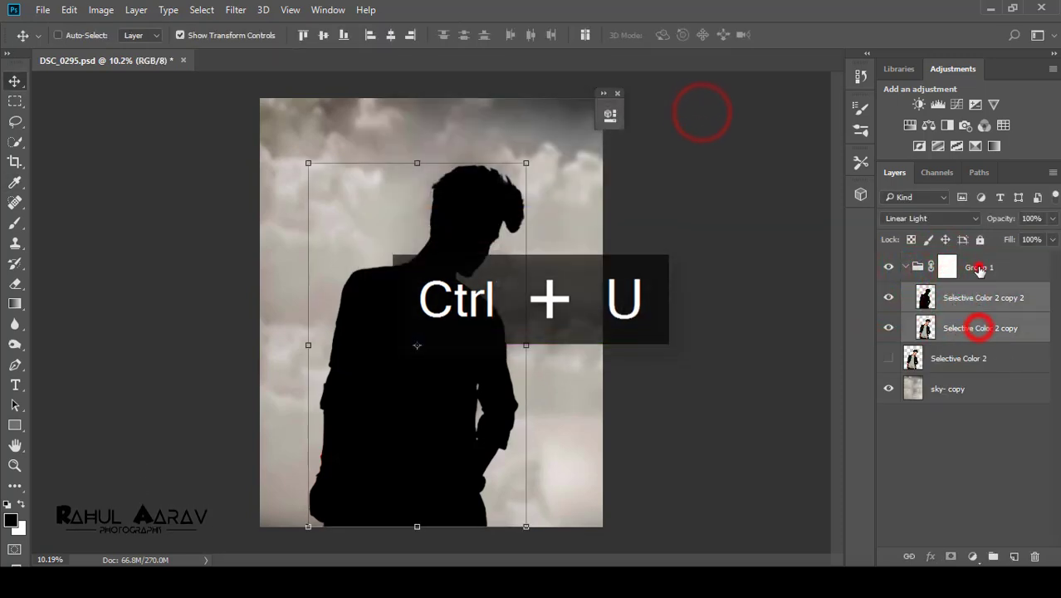
pyautogui.rightClick(972, 327)
pyautogui.click(830, 114)
pyautogui.click(462, 233)
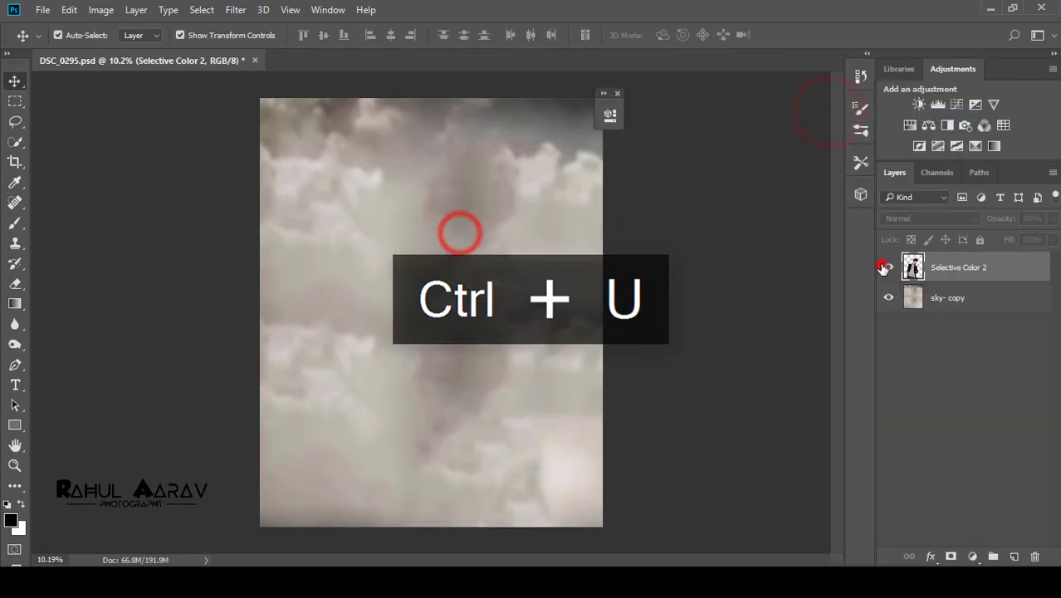
pyautogui.click(886, 267)
# - Set up the Smudge tool with the Skin smooth brush 1 preset and 14% strength for the skin
pyautogui.scroll(6, 420, 270)
pyautogui.click(15, 343)
pyautogui.rightClick(18, 323)
pyautogui.click(50, 355)
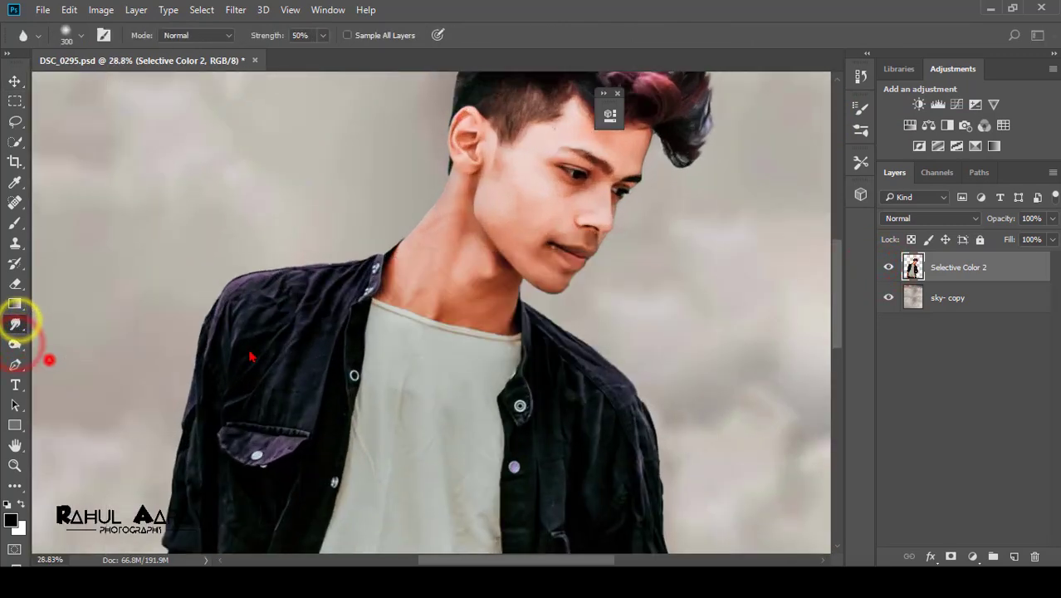
pyautogui.click(71, 38)
pyautogui.scroll(-2, 98, 382)
pyautogui.doubleClick(99, 294)
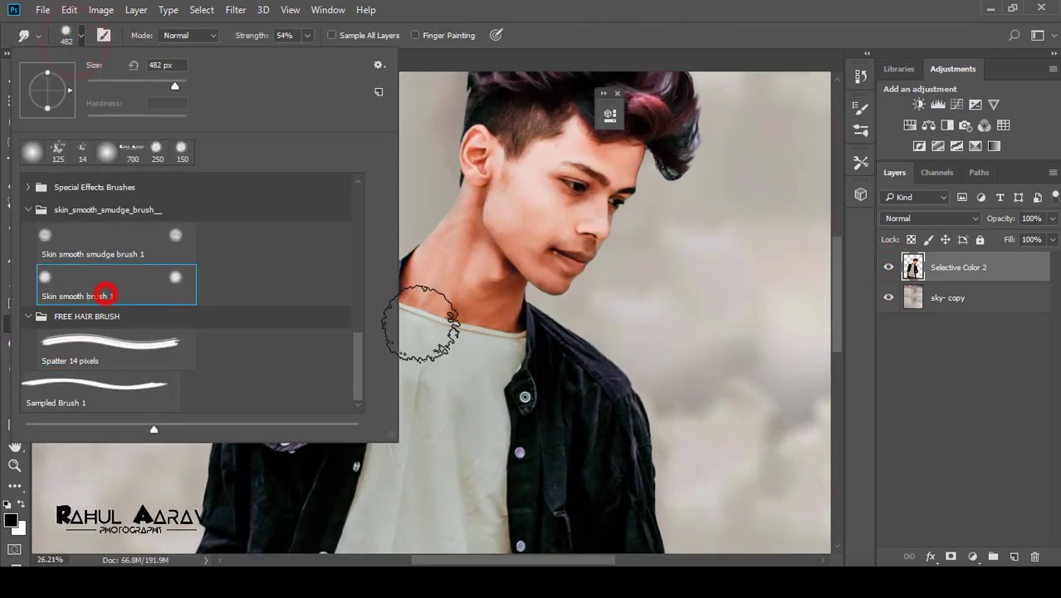
pyautogui.click(285, 34)
pyautogui.write('14')
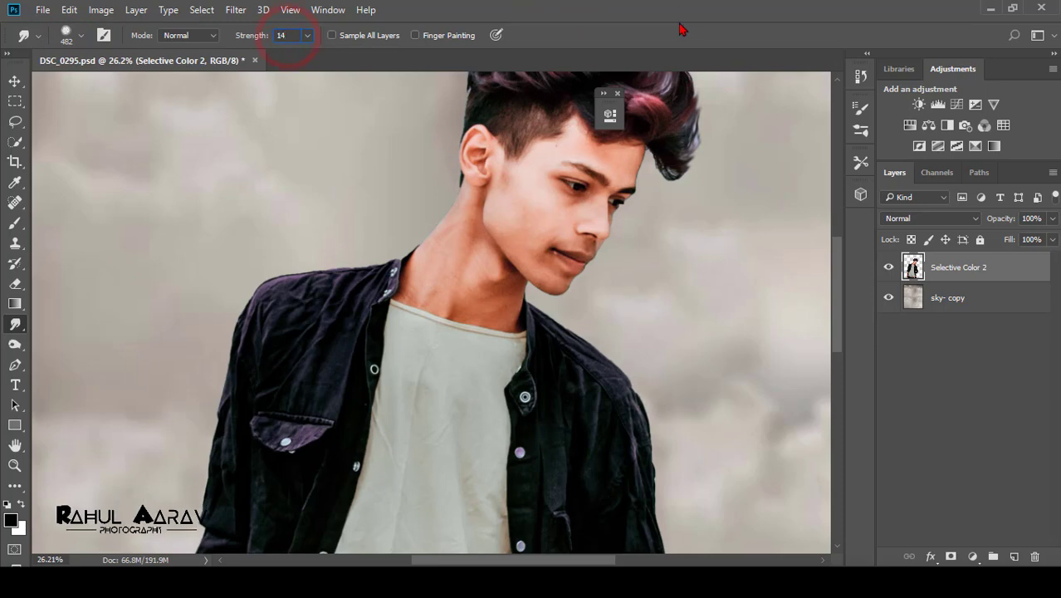
# - Reduce the Smudge brush size to 100 for smoothing the skin
pyautogui.press('[')
pyautogui.press('[')
pyautogui.press('[')
pyautogui.press('[')
pyautogui.press('[')
pyautogui.press('[')
pyautogui.scroll(5, 426, 280)
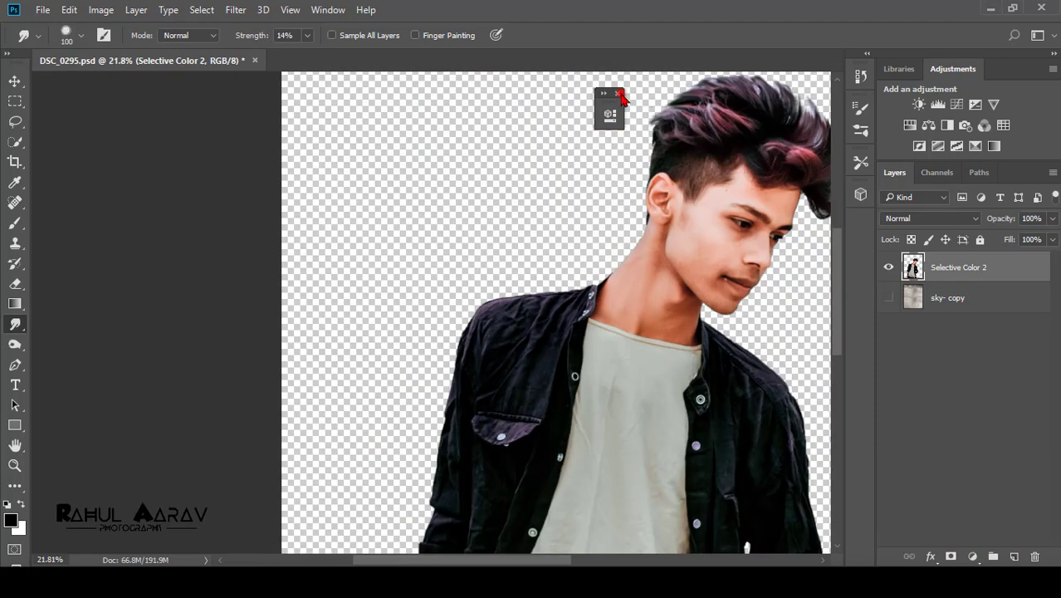
# - Close the floating Properties panel and duplicate the Selective Color 2 layer
pyautogui.click(617, 93)
pyautogui.hotkey('ctrl', 'j')
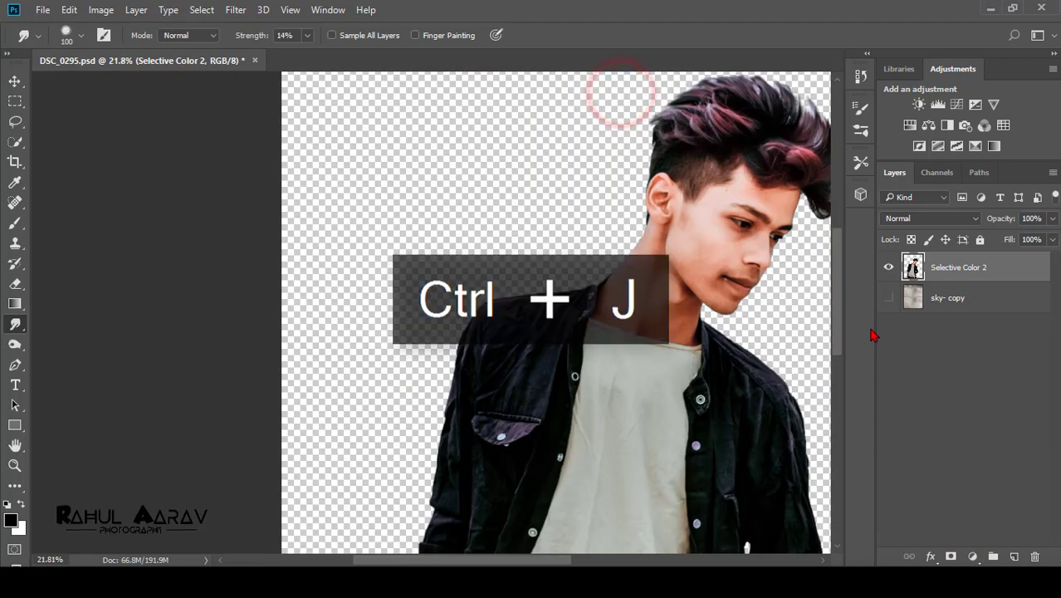
# - Duplicate the portrait layer again and apply a 7.2-pixel Gaussian Blur to Selective Color 2 copy
pyautogui.hotkey('ctrl', 'j')
pyautogui.click(977, 309)
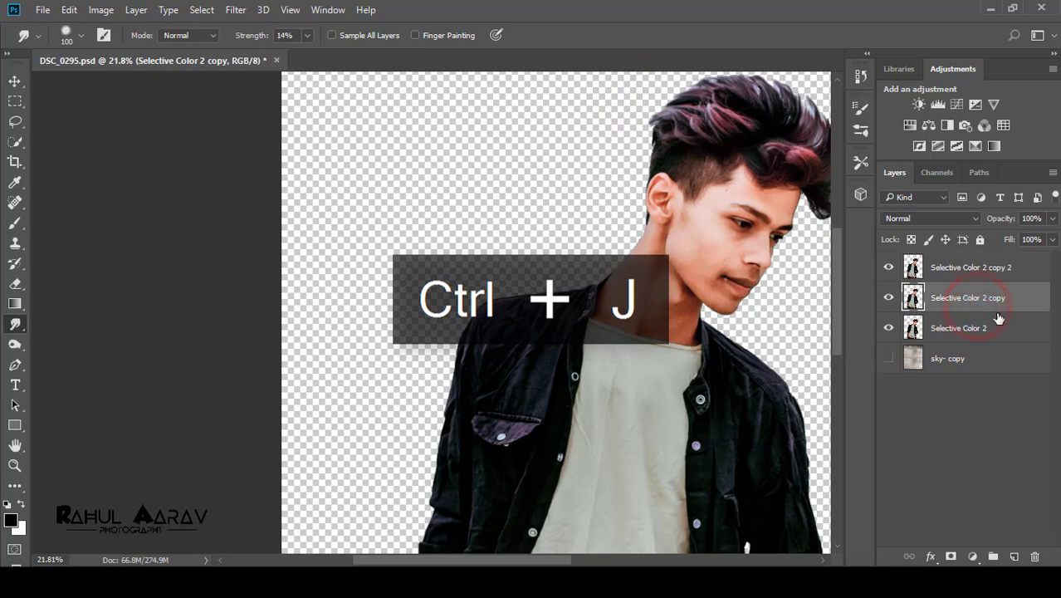
pyautogui.click(241, 10)
pyautogui.moveTo(272, 175)
pyautogui.click(501, 240)
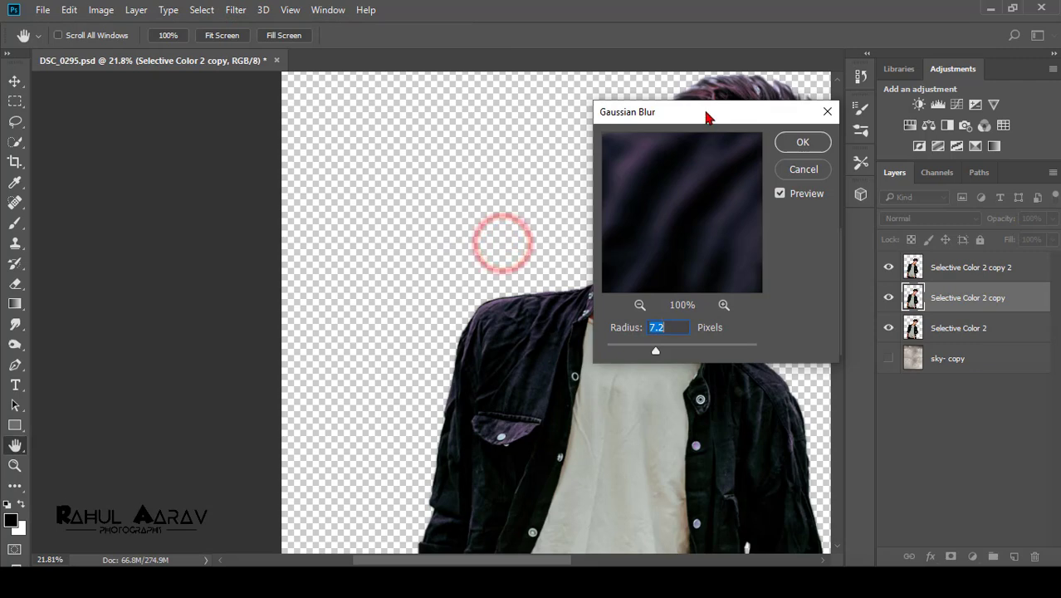
pyautogui.moveTo(673, 112); pyautogui.dragTo(711, 109)
pyautogui.doubleClick(678, 307)
pyautogui.click(837, 147)
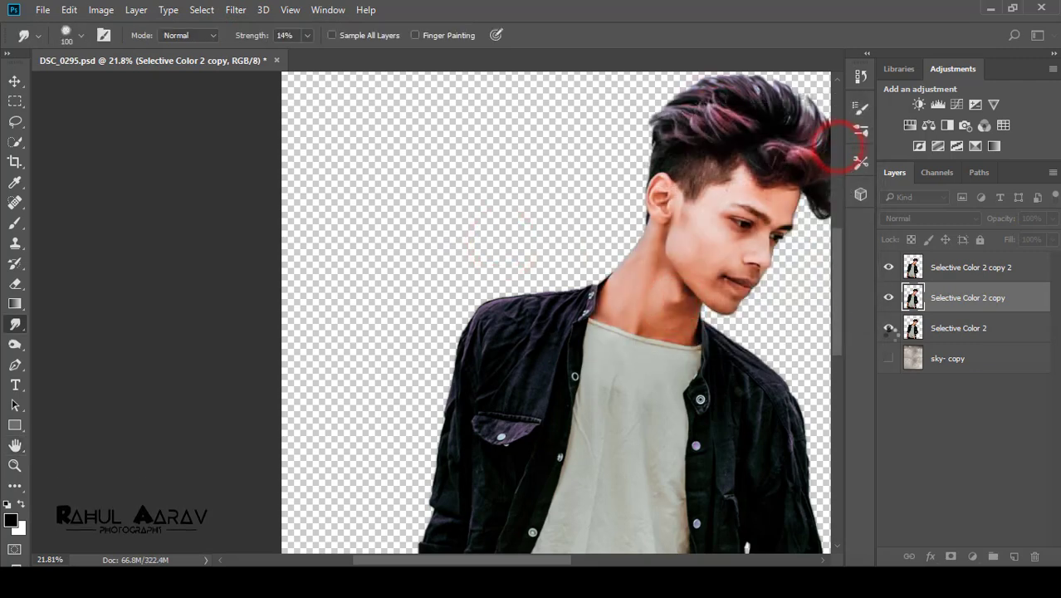
# - Hide the Selective Color 2 layer, compare the two copies by toggling the upper one, and select Selective Color 2 copy 2
pyautogui.click(889, 332)
pyautogui.click(953, 269)
pyautogui.click(943, 296)
pyautogui.scroll(6, 783, 306)
pyautogui.scroll(-6, 807, 324)
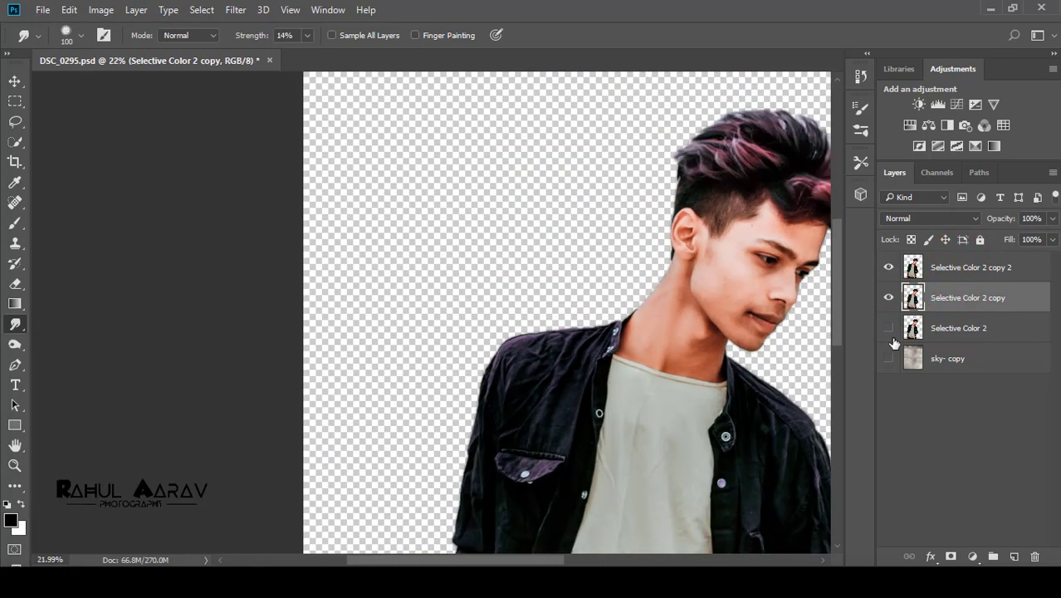
pyautogui.click(889, 267)
pyautogui.click(889, 266)
pyautogui.click(971, 267)
# - Set up Apply Image on Selective Color 2 copy 2 with Selective Color 2 copy as source layer, Subtract blending, scale 1 and offset 2
pyautogui.click(100, 9)
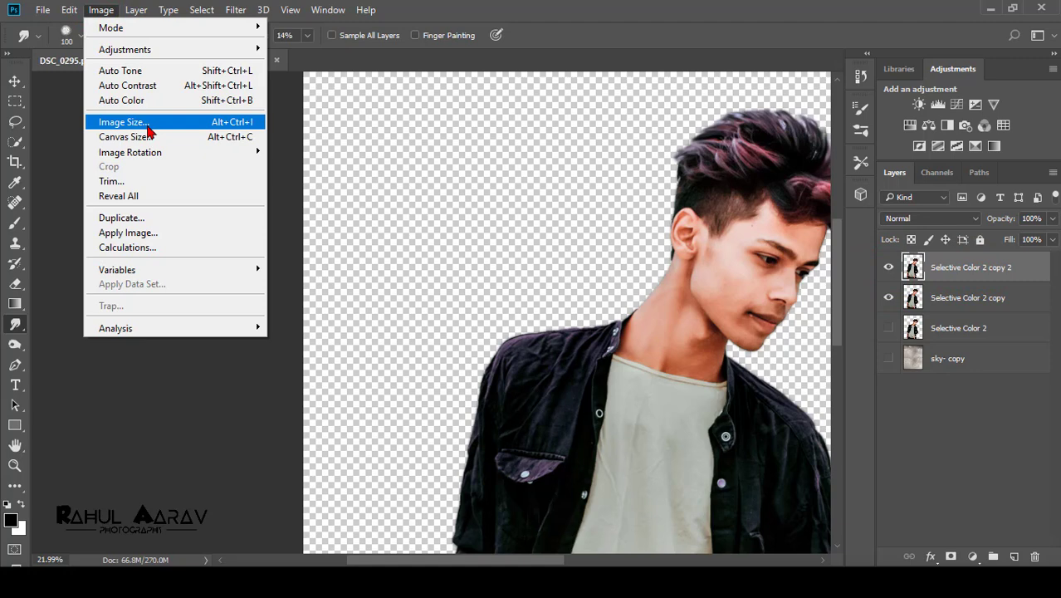
pyautogui.click(137, 231)
pyautogui.moveTo(668, 99); pyautogui.dragTo(717, 91)
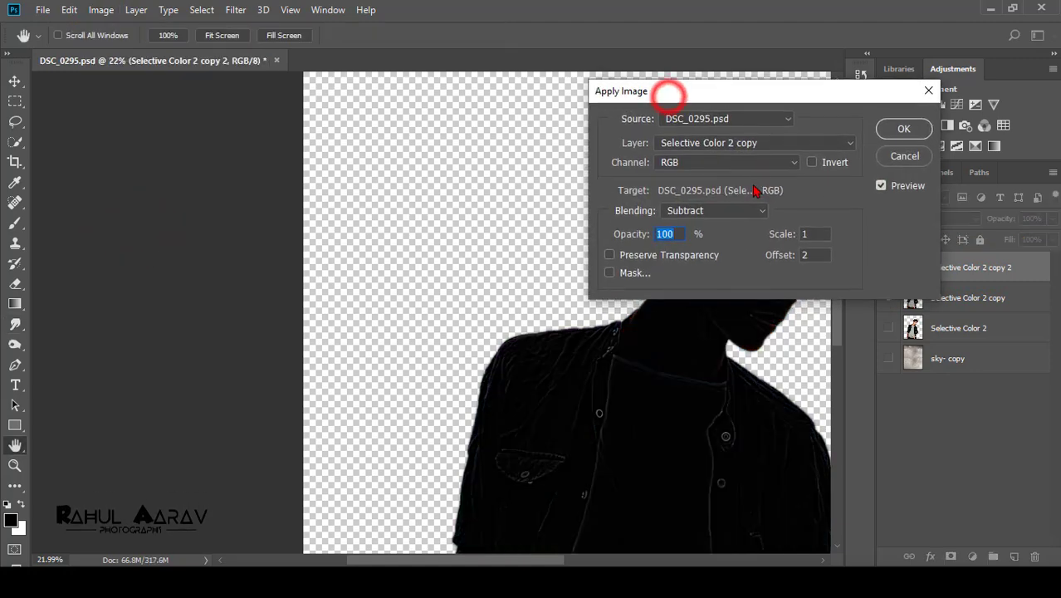
pyautogui.click(754, 144)
pyautogui.click(725, 193)
pyautogui.click(739, 211)
pyautogui.click(740, 212)
pyautogui.click(611, 272)
pyautogui.click(611, 272)
pyautogui.click(611, 272)
pyautogui.moveTo(730, 90); pyautogui.dragTo(370, 39)
pyautogui.click(250, 222)
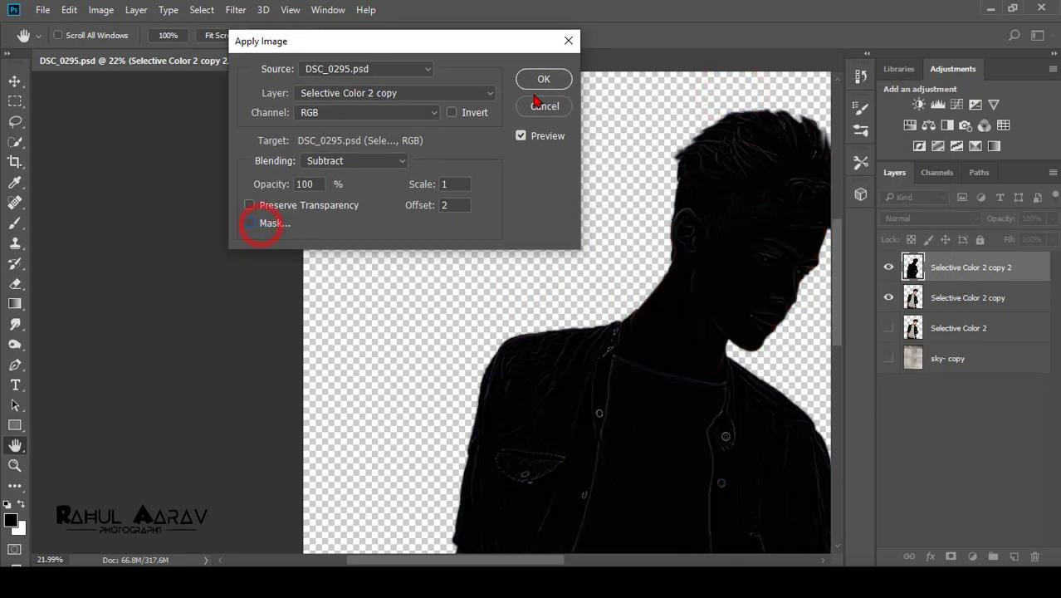
# - Try other source channels and the Invert option in Apply Image, and apply it with the RGB channel, not inverted
pyautogui.click(354, 120)
pyautogui.click(337, 127)
pyautogui.click(336, 112)
pyautogui.click(334, 137)
pyautogui.click(329, 113)
pyautogui.click(329, 127)
pyautogui.click(453, 113)
pyautogui.click(452, 113)
pyautogui.click(528, 78)
# - Set Selective Color 2 copy 2 to Linear Light, show the Selective Color 2 layer, and toggle the top layer to check the blend
pyautogui.click(924, 218)
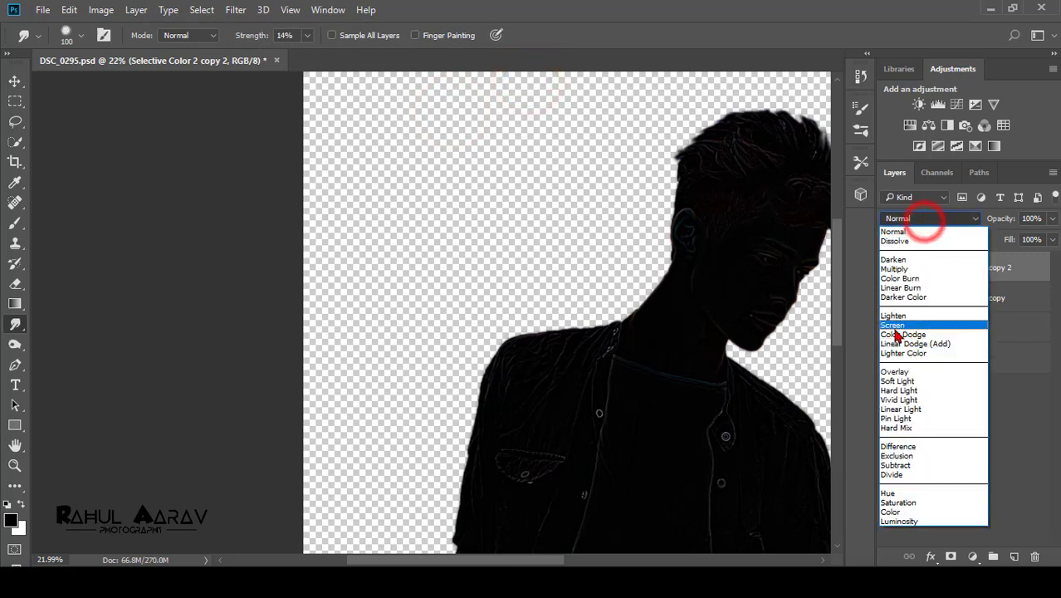
pyautogui.click(911, 408)
pyautogui.click(942, 328)
pyautogui.click(888, 328)
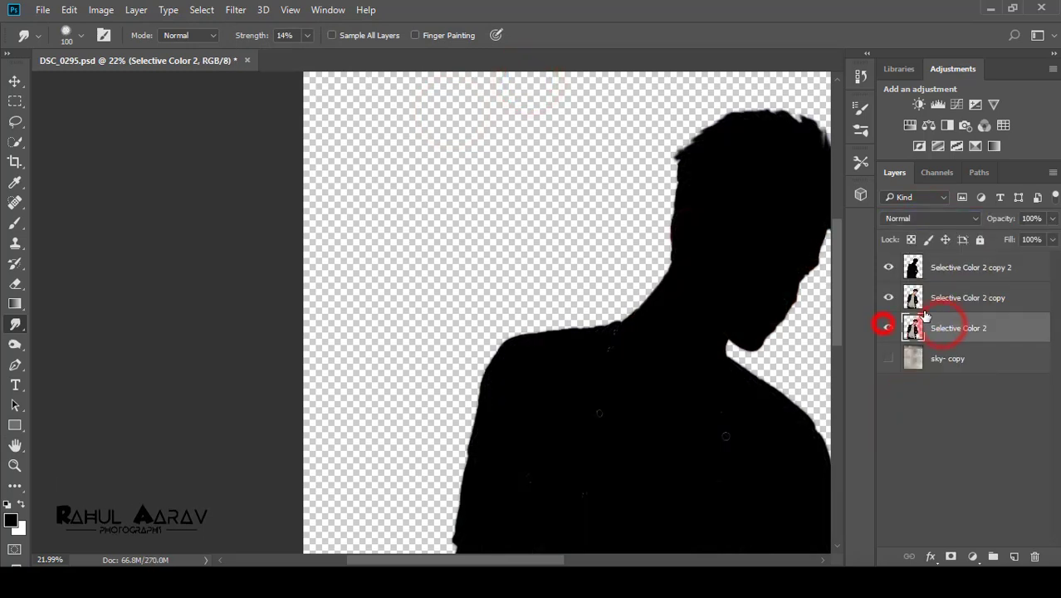
pyautogui.click(931, 303)
pyautogui.click(886, 274)
pyautogui.click(886, 267)
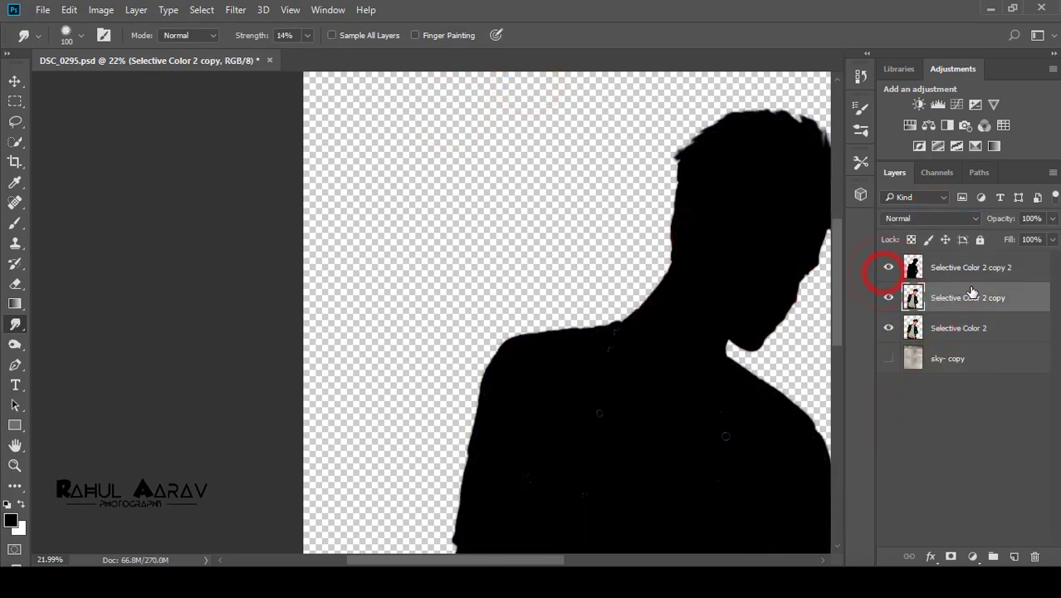
# - Remove both copies of the Selective Color 2 layer
pyautogui.click(973, 270)
pyautogui.rightClick(978, 270)
pyautogui.click(697, 176)
pyautogui.click(471, 230)
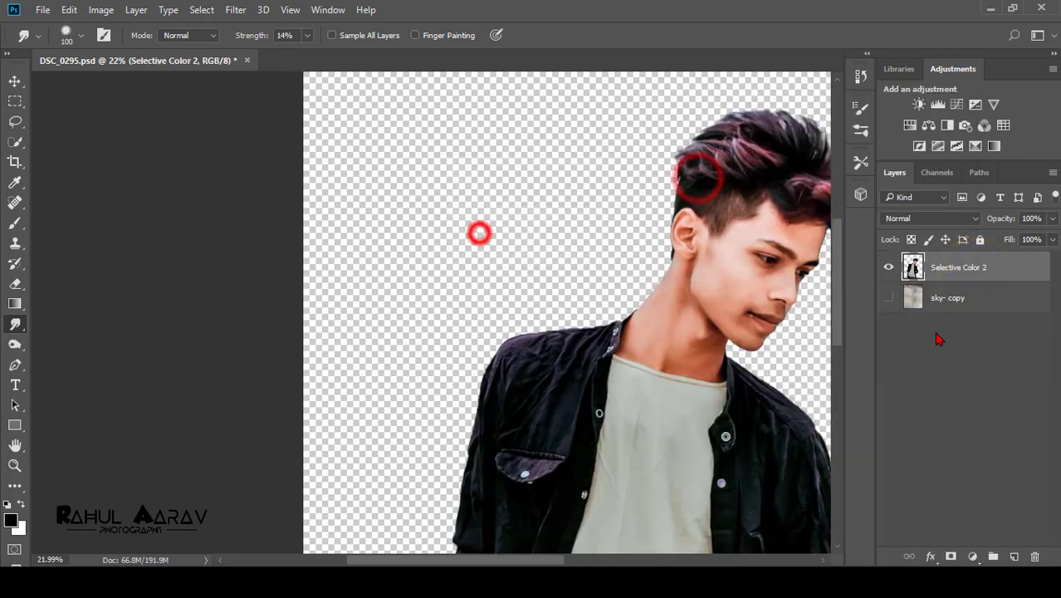
# - Show the sky- copy layer and smudge the skin along the side of the man's neck
pyautogui.click(888, 297)
pyautogui.scroll(4, 659, 314)
pyautogui.scroll(1, 659, 315)
pyautogui.moveTo(722, 318); pyautogui.dragTo(464, 250)
pyautogui.moveTo(403, 261)
pyautogui.mouseDown()
pyautogui.moveTo(377, 253)
pyautogui.moveTo(369, 400)
pyautogui.moveTo(354, 340)
pyautogui.mouseUp()
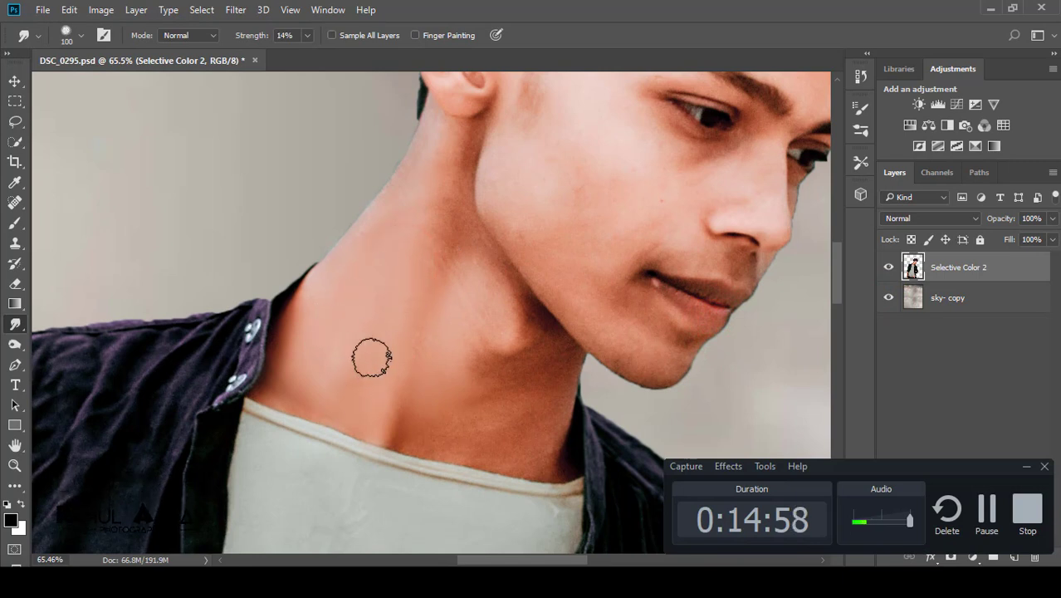
pyautogui.moveTo(466, 224)
pyautogui.mouseDown()
pyautogui.moveTo(460, 251)
pyautogui.moveTo(428, 260)
pyautogui.moveTo(469, 189)
pyautogui.moveTo(416, 185)
pyautogui.mouseUp()
pyautogui.click(1026, 467)
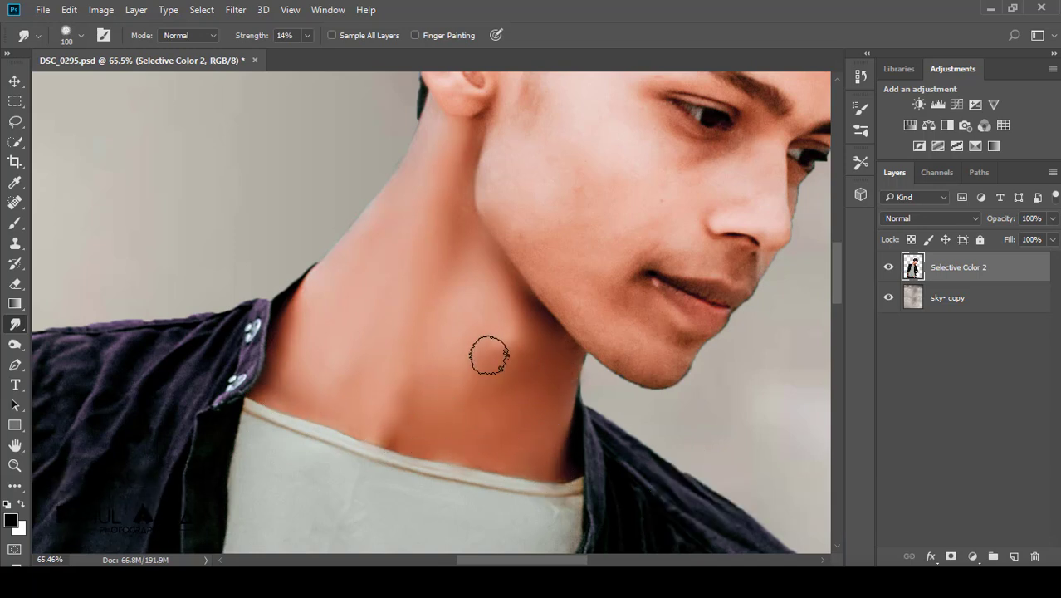
# - Smooth the skin of the throat and lower neck above the shirt collar with Smudge strokes
pyautogui.moveTo(536, 266); pyautogui.dragTo(421, 464)
pyautogui.moveTo(286, 386)
pyautogui.mouseDown()
pyautogui.moveTo(319, 335)
pyautogui.moveTo(344, 381)
pyautogui.mouseUp()
pyautogui.moveTo(475, 311)
pyautogui.mouseDown()
pyautogui.moveTo(386, 393)
pyautogui.moveTo(404, 440)
pyautogui.mouseUp()
pyautogui.moveTo(463, 367); pyautogui.dragTo(530, 413)
pyautogui.moveTo(587, 381)
pyautogui.mouseDown()
pyautogui.moveTo(613, 374)
pyautogui.moveTo(572, 371)
pyautogui.mouseUp()
pyautogui.click(567, 373)
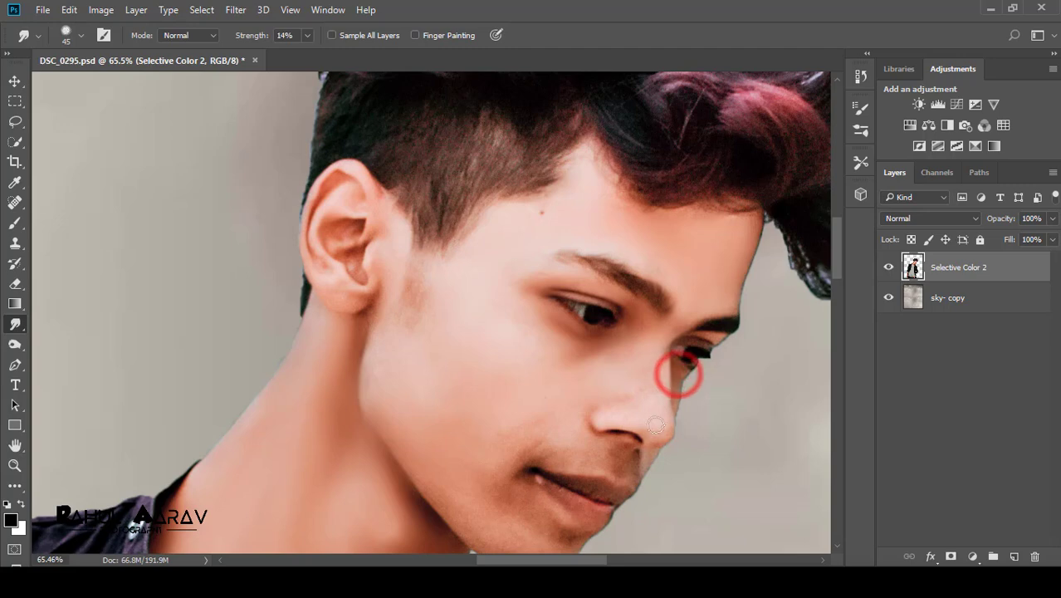
# - Smudge the skin around the nose tip and above the upper lip with a size 45 brush
pyautogui.moveTo(645, 411)
pyautogui.mouseDown()
pyautogui.moveTo(645, 426)
pyautogui.moveTo(669, 433)
pyautogui.mouseUp()
pyautogui.moveTo(647, 426)
pyautogui.mouseDown()
pyautogui.moveTo(597, 450)
pyautogui.moveTo(558, 433)
pyautogui.mouseUp()
pyautogui.moveTo(542, 439); pyautogui.dragTo(506, 442)
# - Choose the round skin-smoothing preset for the Smudge tool again and reduce its size to 80
pyautogui.rightClick(534, 440)
pyautogui.click(814, 308)
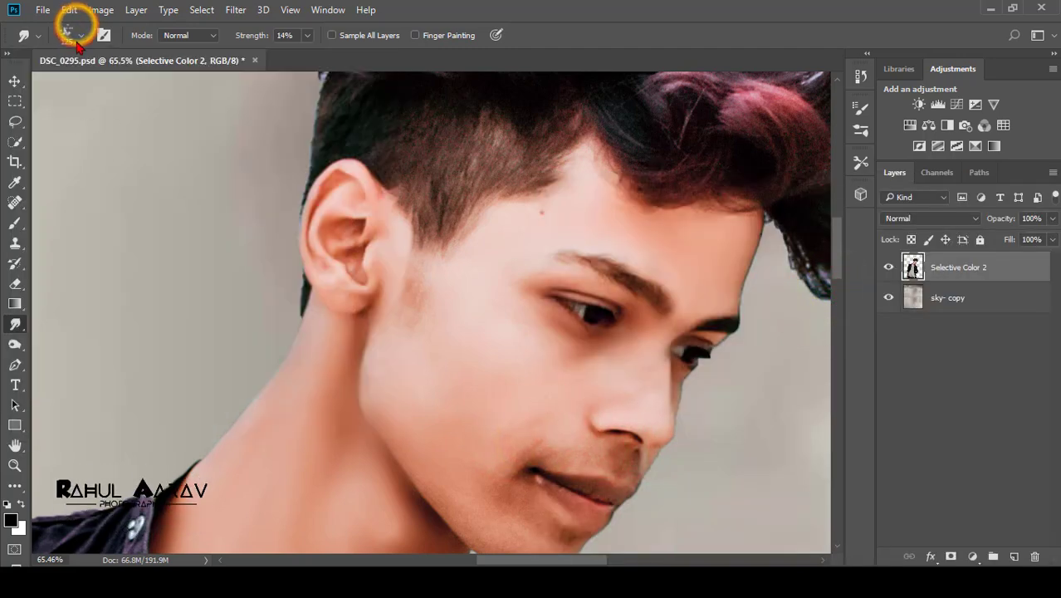
pyautogui.click(80, 35)
pyautogui.click(109, 275)
pyautogui.click(649, 4)
pyautogui.scroll(-10, 555, 402)
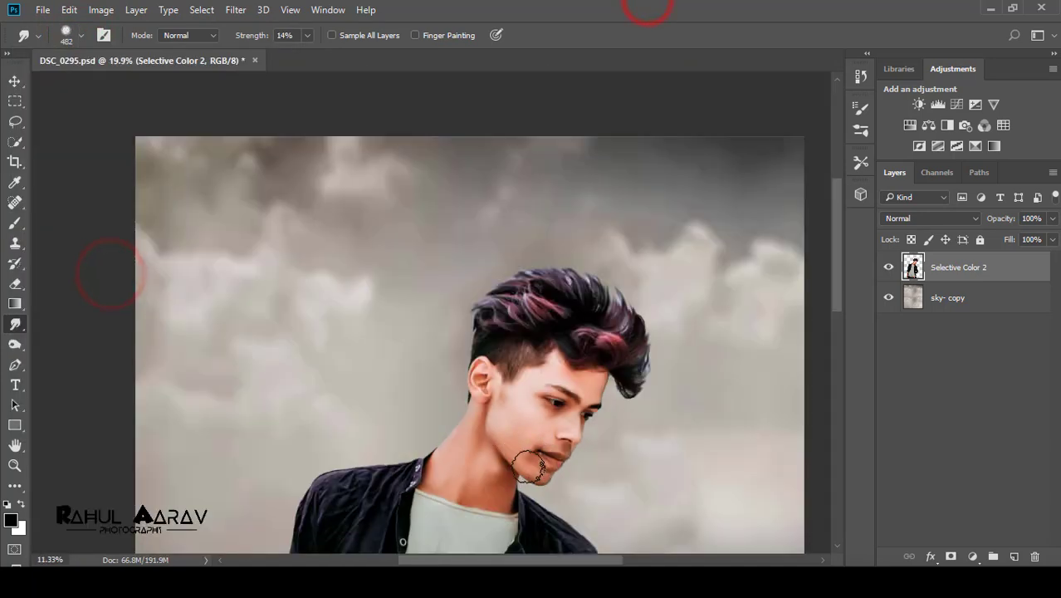
pyautogui.scroll(10, 538, 445)
pyautogui.press('[')
pyautogui.press('[')
pyautogui.press('[')
pyautogui.press('[')
pyautogui.press('[')
pyautogui.press('[')
pyautogui.press('[')
# - Smooth the skin on the chin, around the mouth corner and above the upper lip with Smudge strokes
pyautogui.moveTo(474, 331)
pyautogui.mouseDown()
pyautogui.moveTo(504, 352)
pyautogui.moveTo(480, 361)
pyautogui.mouseUp()
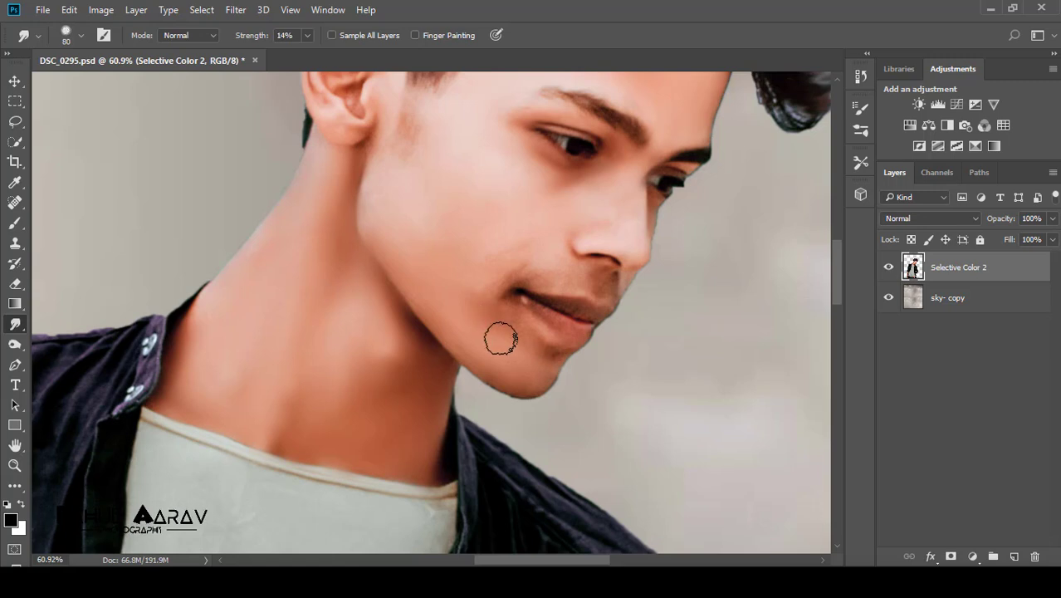
pyautogui.moveTo(559, 277)
pyautogui.mouseDown()
pyautogui.moveTo(596, 277)
pyautogui.moveTo(499, 277)
pyautogui.mouseUp()
pyautogui.click(610, 283)
pyautogui.click(595, 293)
pyautogui.moveTo(545, 344); pyautogui.dragTo(556, 332)
pyautogui.click(558, 327)
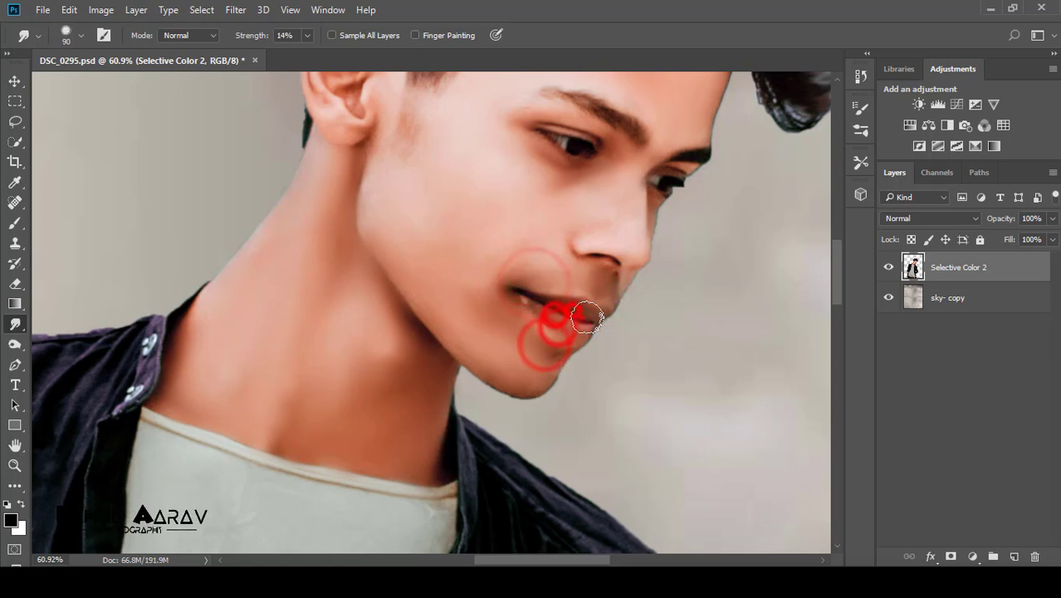
# - Smooth the skin on the man's forehead with the Smudge tool at size 90
pyautogui.scroll(-6, 498, 274)
pyautogui.scroll(4, 491, 206)
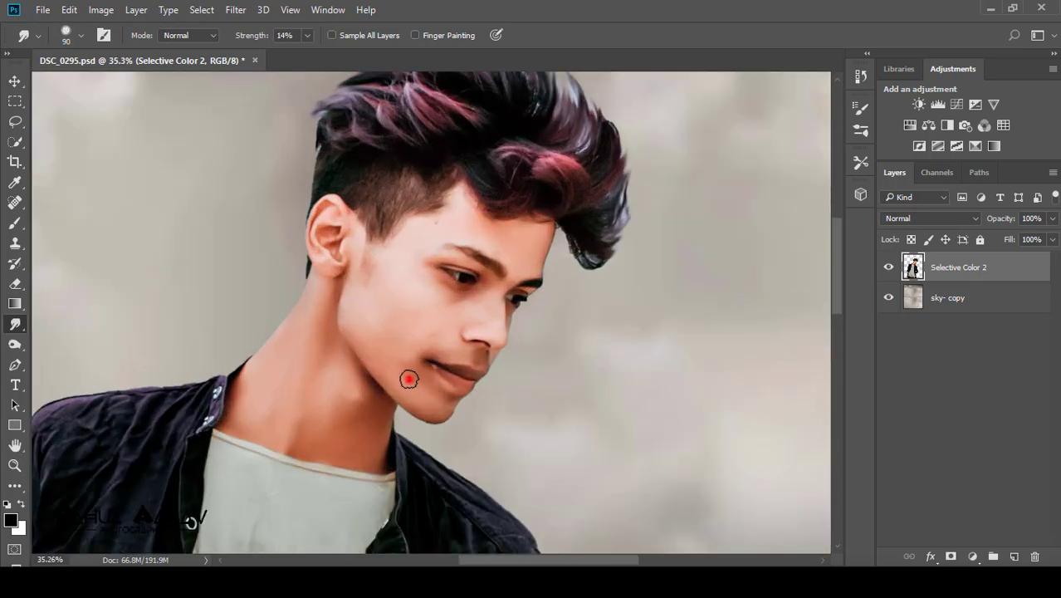
pyautogui.scroll(-4, 425, 386)
pyautogui.scroll(1, 465, 233)
pyautogui.scroll(3, 430, 213)
pyautogui.moveTo(461, 216)
pyautogui.mouseDown()
pyautogui.moveTo(461, 250)
pyautogui.moveTo(438, 221)
pyautogui.moveTo(440, 199)
pyautogui.moveTo(448, 223)
pyautogui.mouseUp()
pyautogui.scroll(-4, 449, 228)
pyautogui.scroll(2, 388, 448)
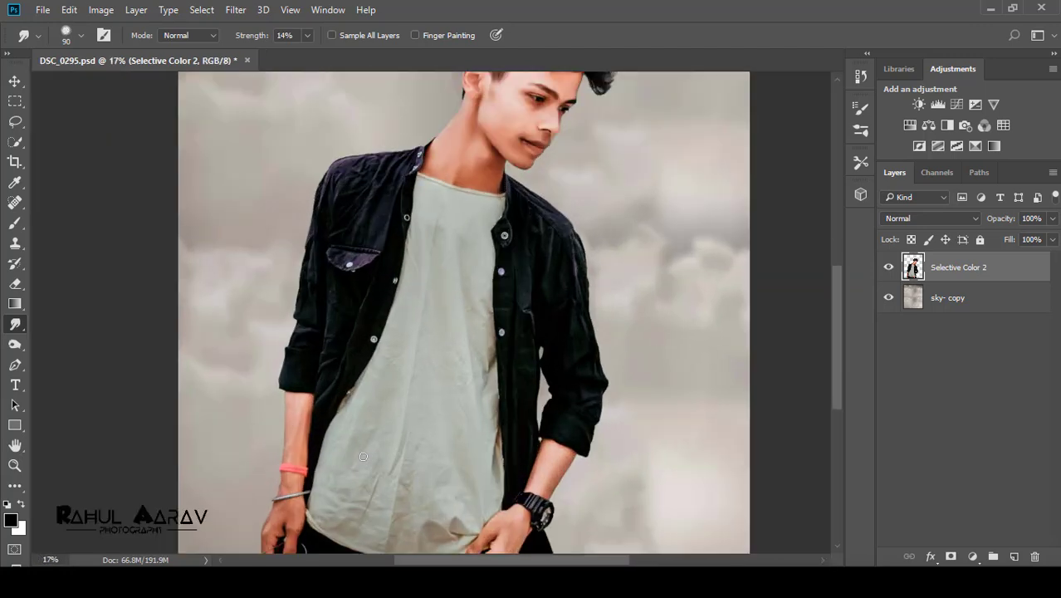
# - Enlarge the Smudge brush to 175 and smooth the skin on both forearms and the hand beside the watch
pyautogui.moveTo(838, 351); pyautogui.dragTo(839, 373)
pyautogui.scroll(1, 583, 388)
pyautogui.press(']')
pyautogui.press(']')
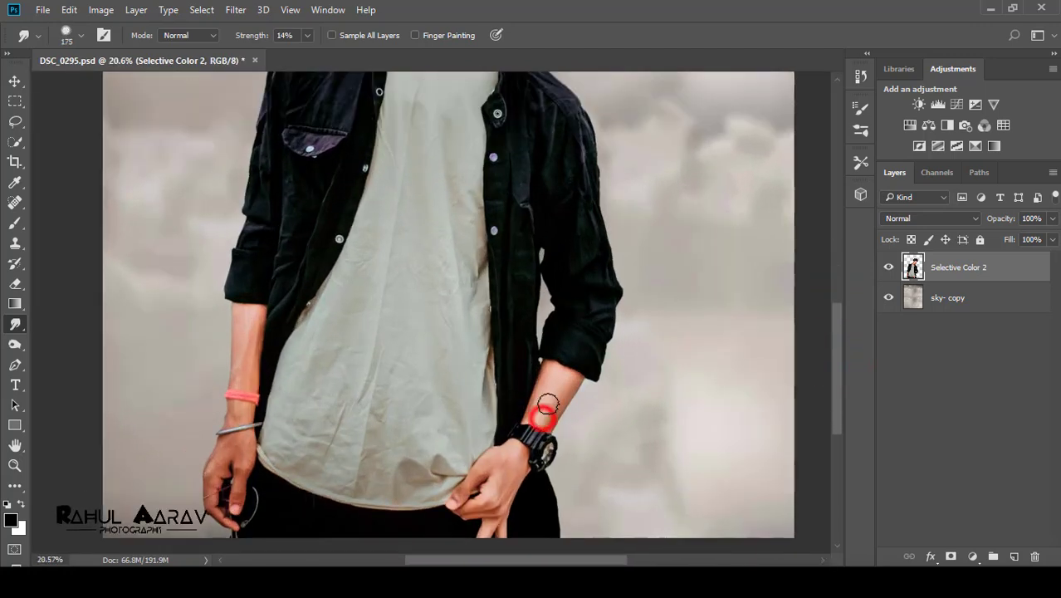
pyautogui.moveTo(514, 466)
pyautogui.mouseDown()
pyautogui.moveTo(485, 479)
pyautogui.moveTo(497, 464)
pyautogui.moveTo(488, 508)
pyautogui.mouseUp()
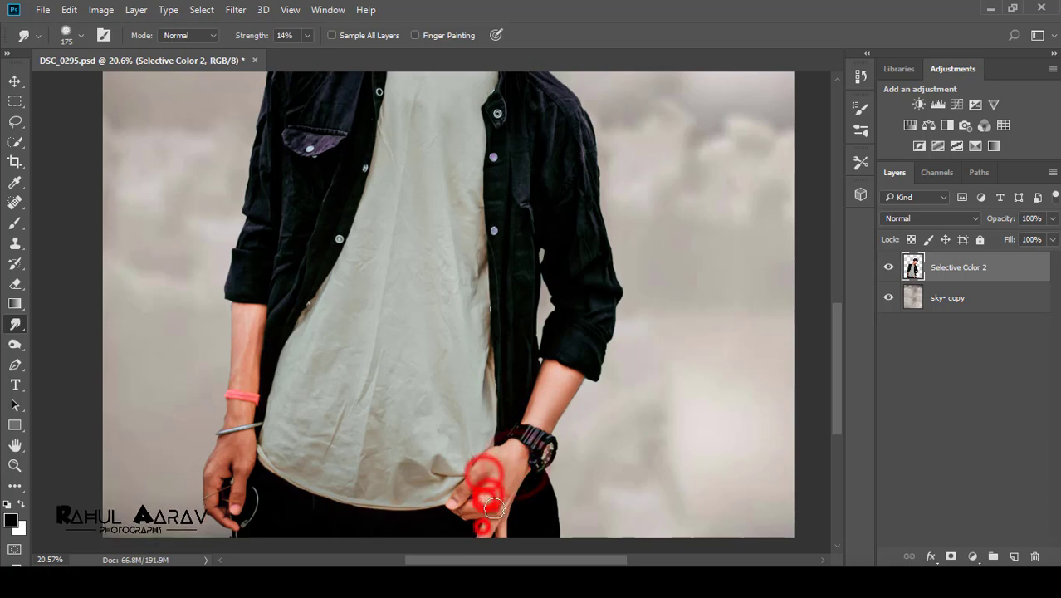
pyautogui.moveTo(245, 329); pyautogui.dragTo(246, 374)
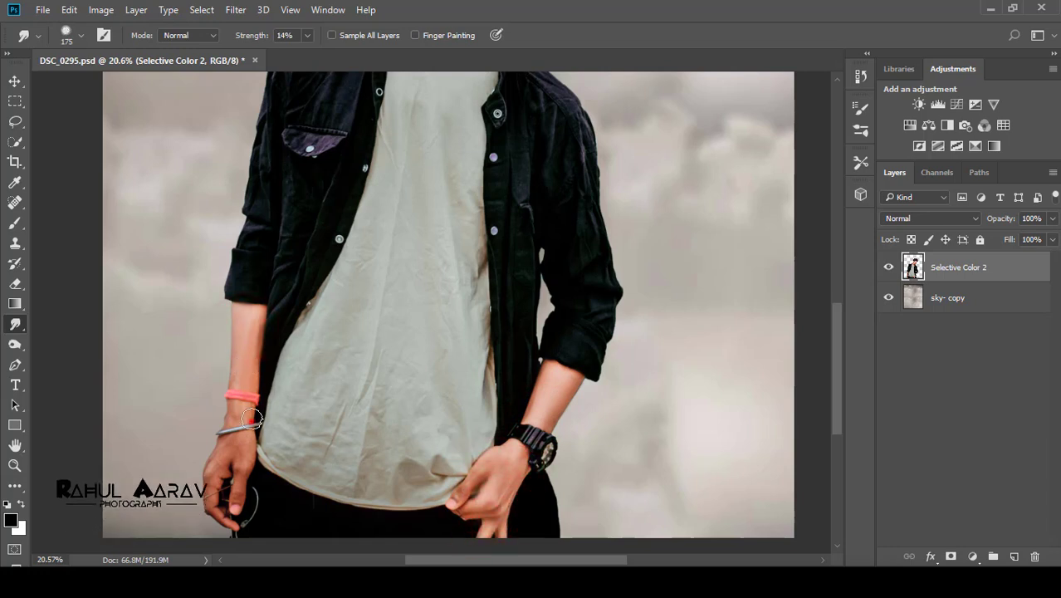
pyautogui.moveTo(241, 417)
pyautogui.mouseDown()
pyautogui.moveTo(237, 497)
pyautogui.moveTo(212, 488)
pyautogui.moveTo(215, 510)
pyautogui.moveTo(239, 406)
pyautogui.mouseUp()
# - Retouch the spot at the corner of the mouth with the Spot Healing Brush at size 25
pyautogui.scroll(-3, 256, 339)
pyautogui.scroll(1, 511, 244)
pyautogui.click(15, 202)
pyautogui.scroll(4, 471, 337)
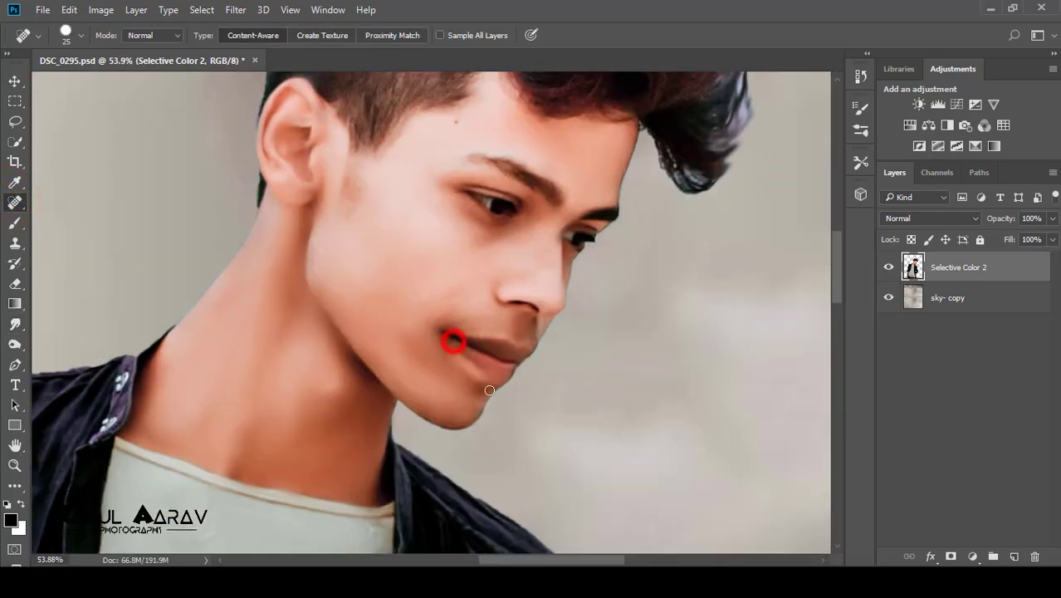
pyautogui.scroll(-5, 490, 390)
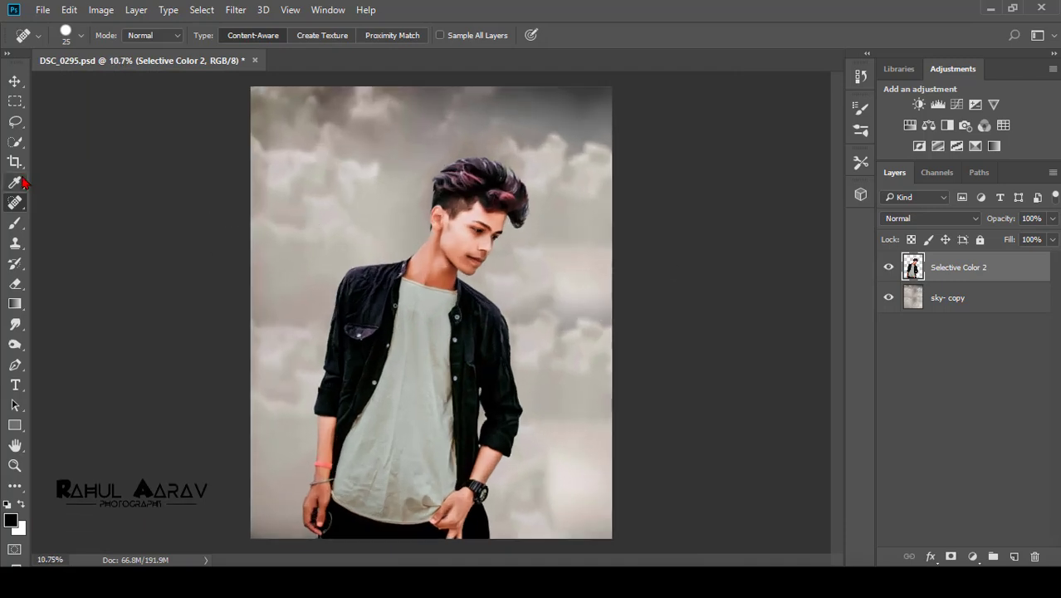
# - Select the light T-shirt with the Quick Selection tool and copy it to a new layer
pyautogui.click(15, 142)
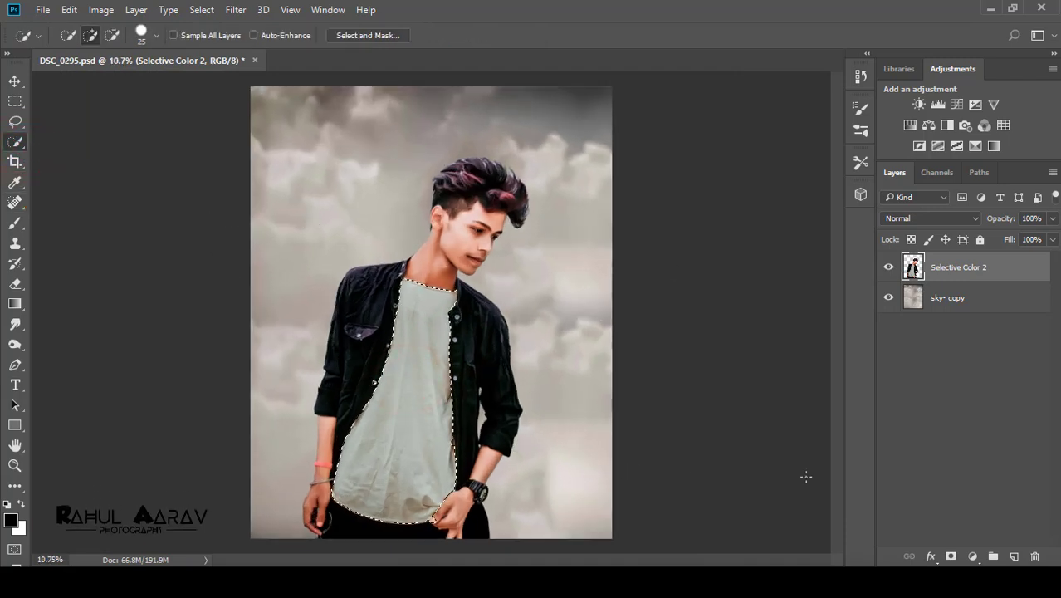
pyautogui.rightClick(412, 401)
pyautogui.click(488, 198)
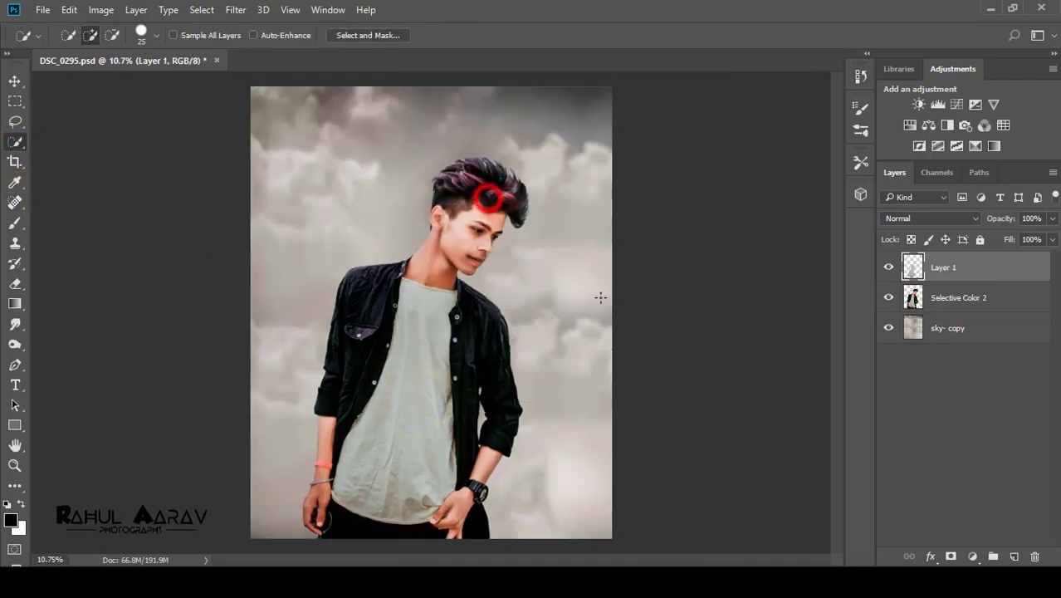
# - Load Layer 1 as a selection and paint the whole T-shirt black with a soft round brush, enlarging it from 700 to 1600
pyautogui.click(16, 224)
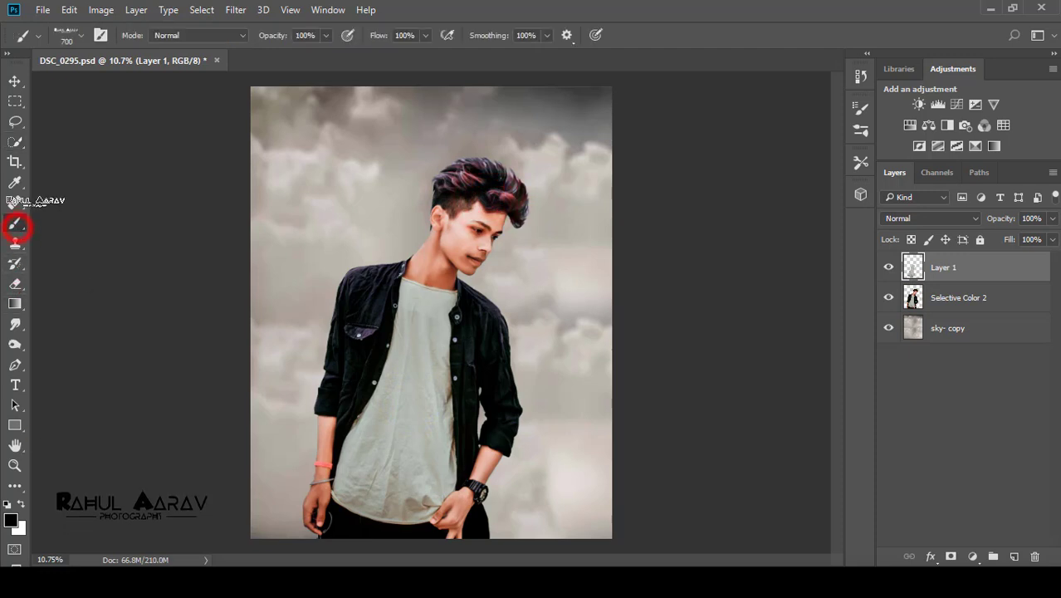
pyautogui.click(82, 34)
pyautogui.click(356, 190)
pyautogui.click(183, 223)
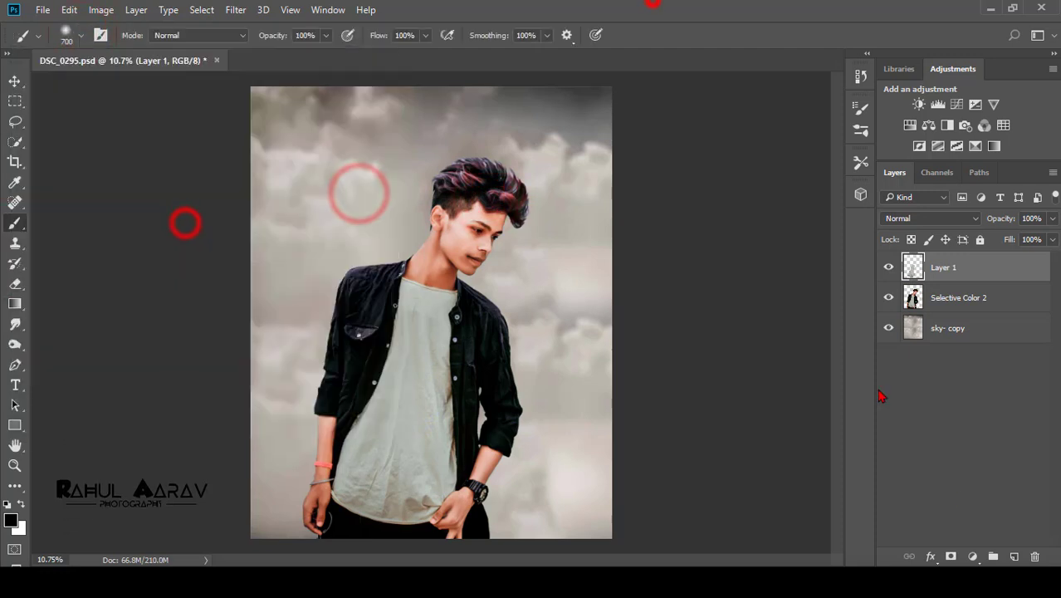
pyautogui.keyDown('ctrl'); pyautogui.click(913, 266); pyautogui.keyUp('ctrl')
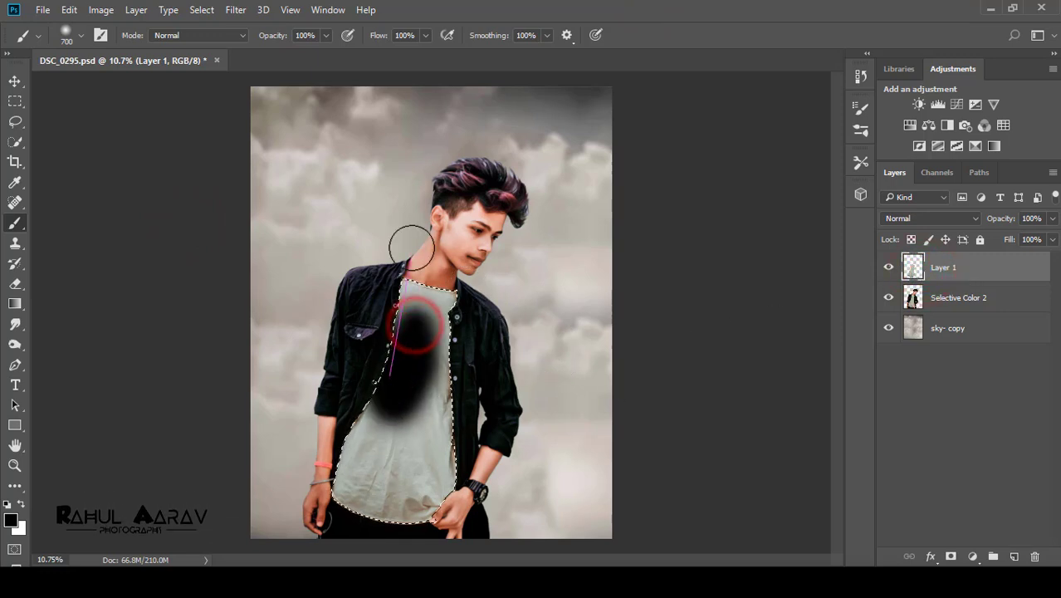
pyautogui.moveTo(329, 499); pyautogui.dragTo(396, 508)
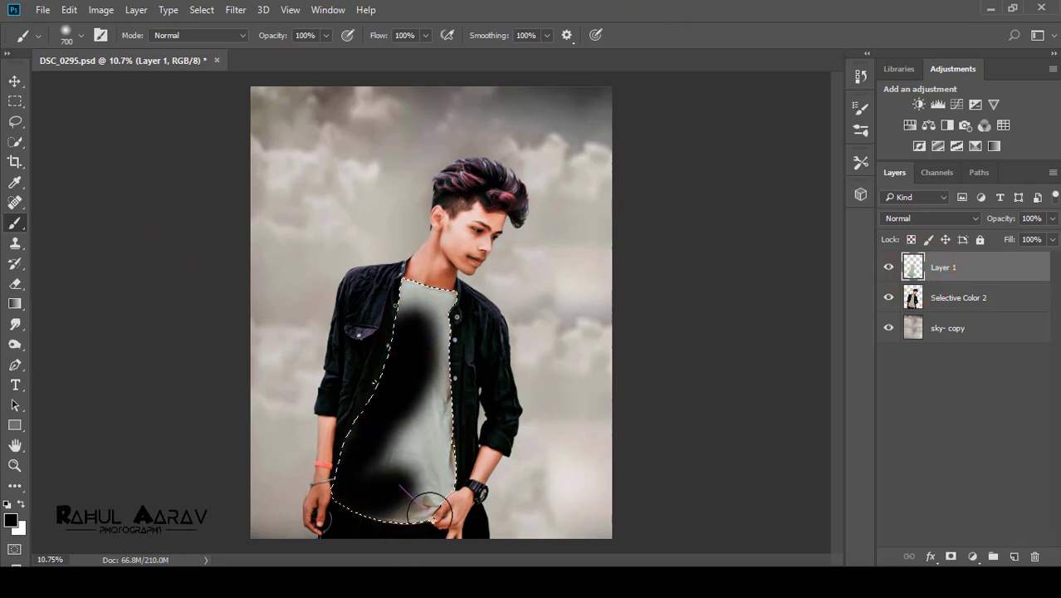
pyautogui.keyDown('shift'); pyautogui.click(434, 277); pyautogui.keyUp('shift')
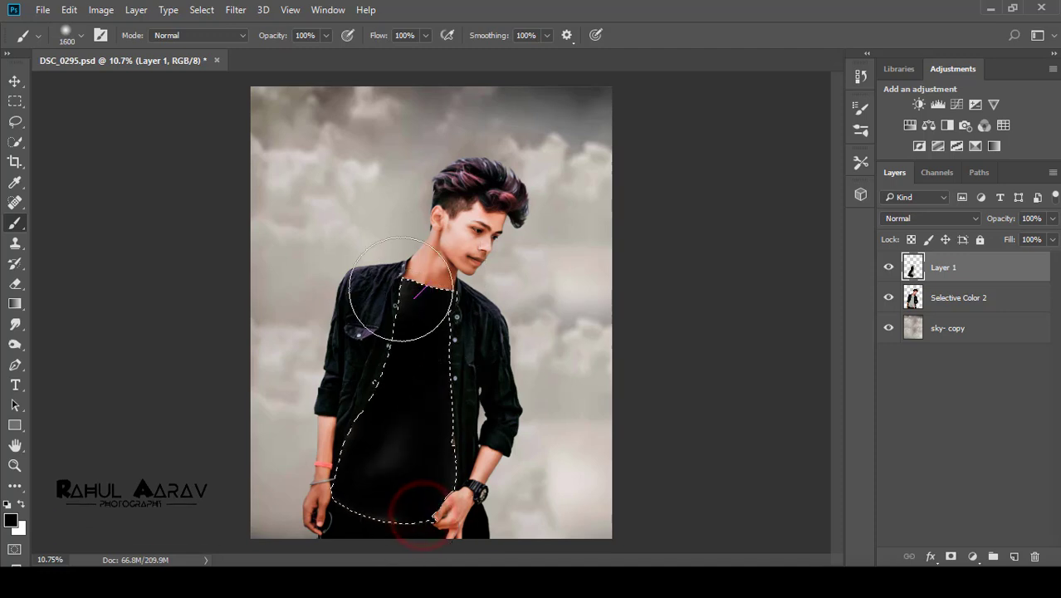
pyautogui.rightClick(408, 215)
pyautogui.click(701, 6)
pyautogui.rightClick(488, 234)
# - Deselect the T-shirt and set Layer 1 to Overlay blending at 100% opacity
pyautogui.click(14, 81)
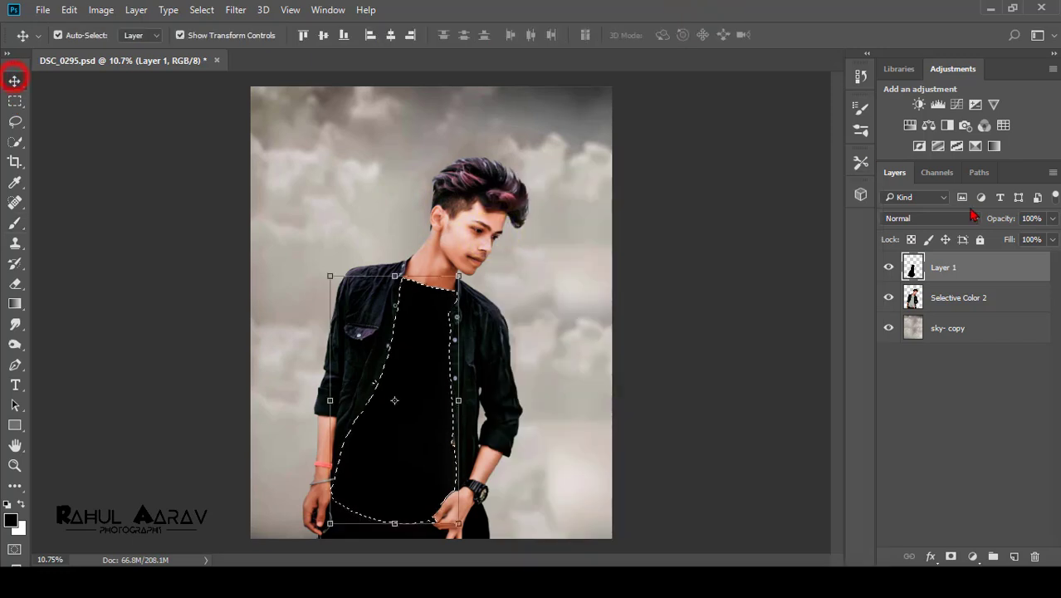
pyautogui.rightClick(474, 223)
pyautogui.rightClick(415, 352)
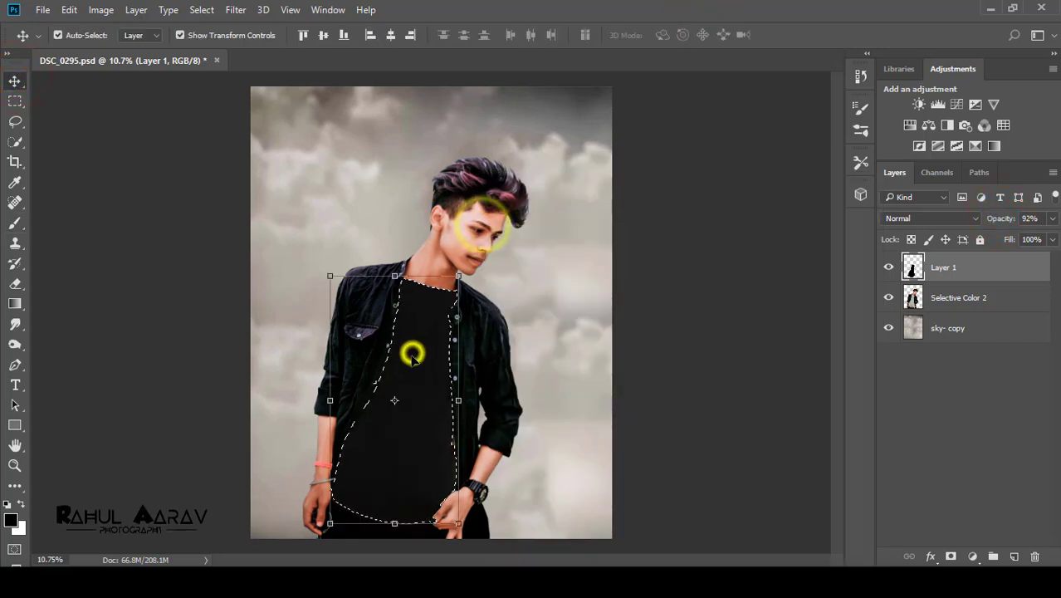
pyautogui.hotkey('ctrl', 'd')
pyautogui.moveTo(1036, 217); pyautogui.dragTo(1057, 234)
pyautogui.click(946, 220)
pyautogui.click(895, 372)
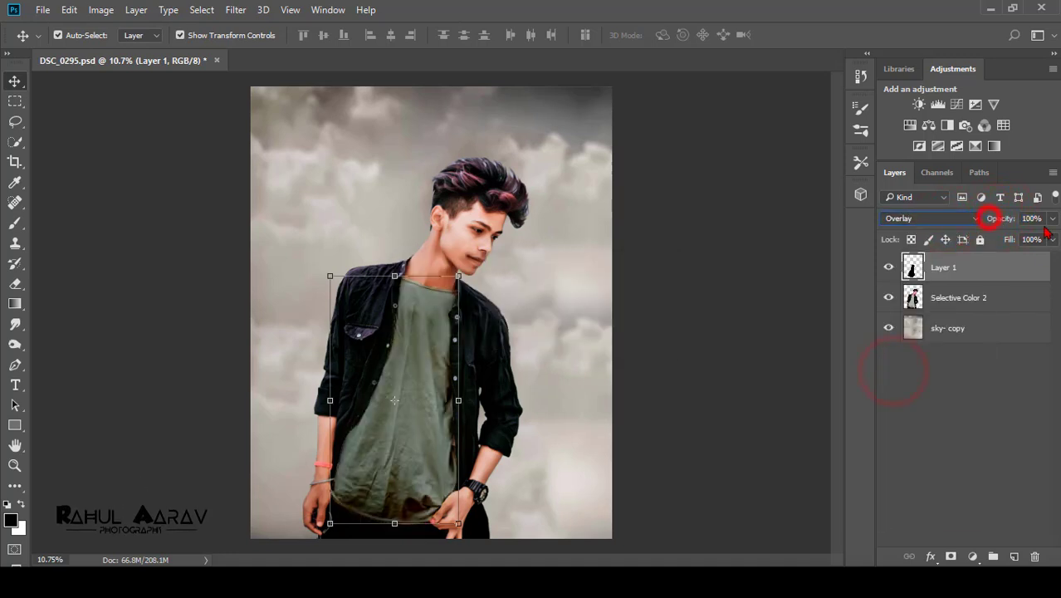
# - Delete the black Layer 1 overlay covering the T-shirt
pyautogui.rightClick(993, 265)
pyautogui.click(676, 176)
pyautogui.click(495, 228)
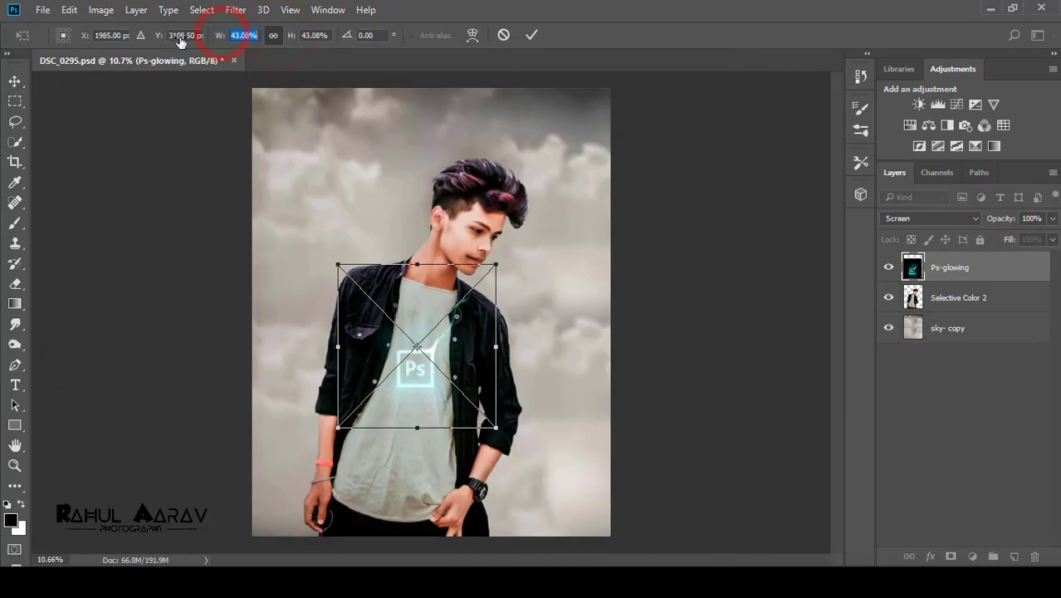
# - Scale the placed Ps-glowing image to 79.08% and position the logo over the front of the man's T-shirt
pyautogui.moveTo(180, 41); pyautogui.dragTo(199, 44)
pyautogui.moveTo(457, 309); pyautogui.dragTo(458, 300)
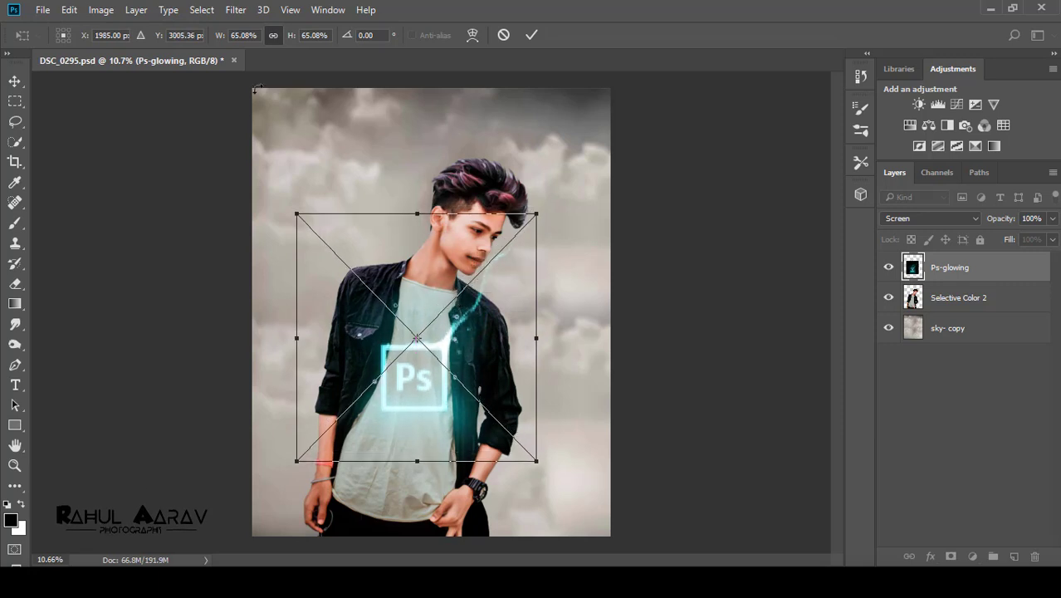
pyautogui.moveTo(222, 42); pyautogui.dragTo(220, 33)
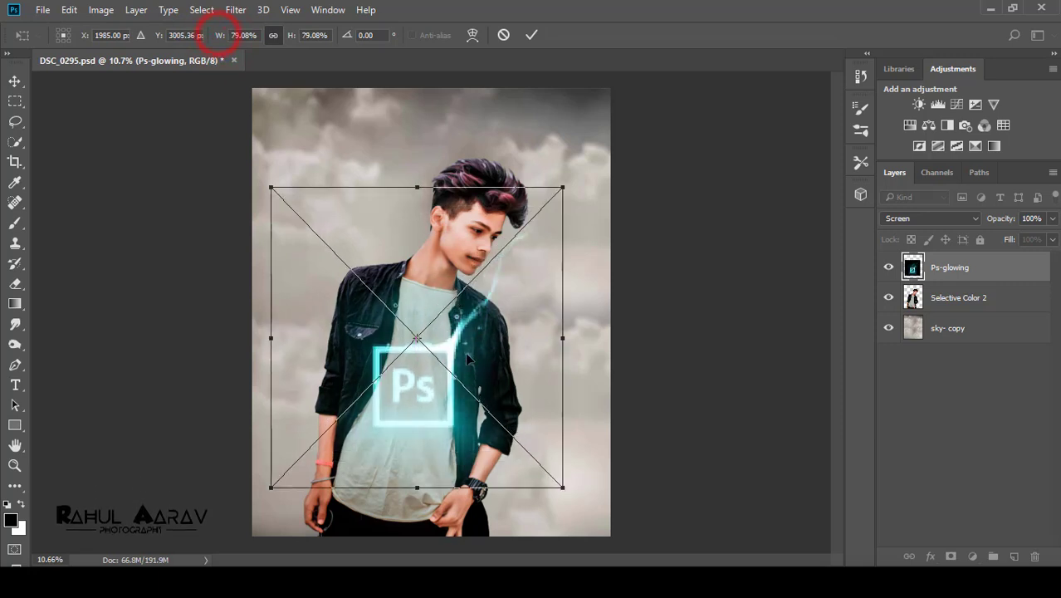
pyautogui.moveTo(462, 352); pyautogui.dragTo(455, 356)
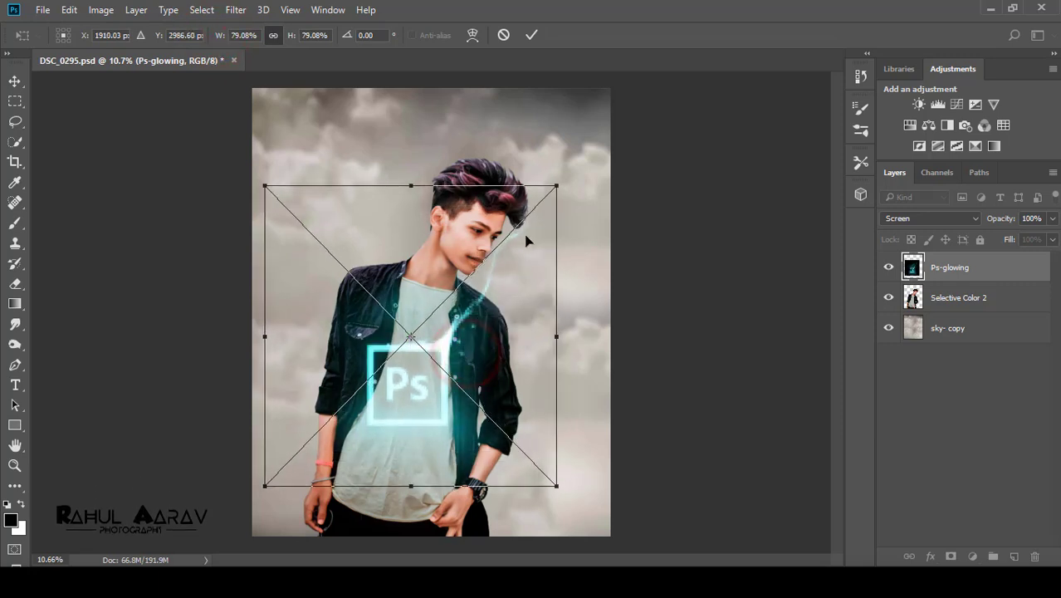
pyautogui.click(531, 36)
pyautogui.scroll(5, 390, 482)
pyautogui.scroll(-5, 371, 469)
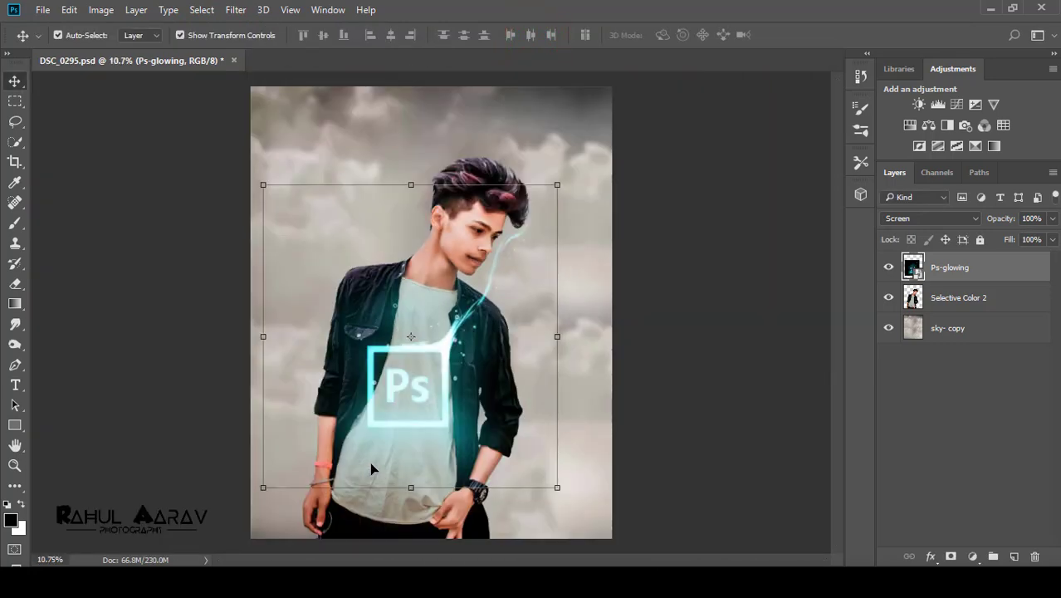
# - Add a Brightness/Contrast adjustment clipped to the Ps-glowing layer, with brightness 106 and contrast 17
pyautogui.scroll(-1, 371, 469)
pyautogui.click(918, 104)
pyautogui.moveTo(493, 101); pyautogui.dragTo(710, 82)
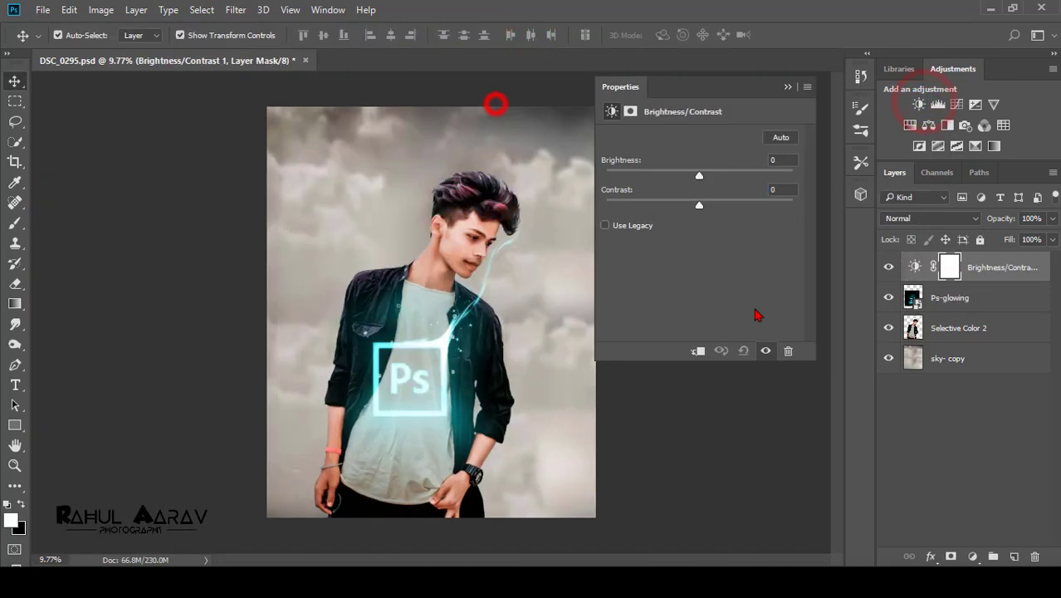
pyautogui.click(698, 350)
pyautogui.moveTo(697, 175); pyautogui.dragTo(767, 174)
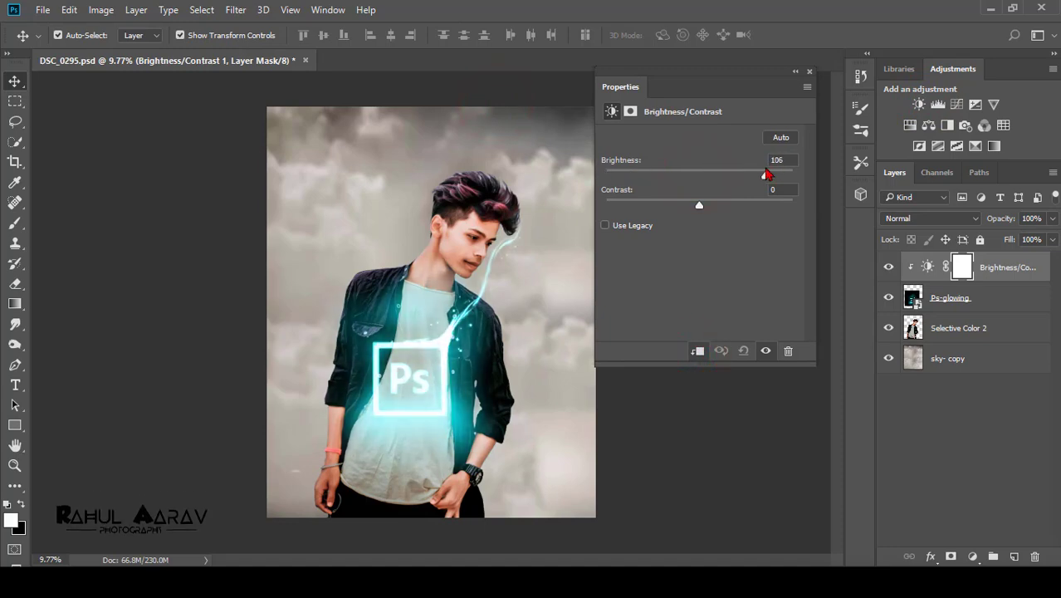
pyautogui.moveTo(744, 214); pyautogui.dragTo(711, 236)
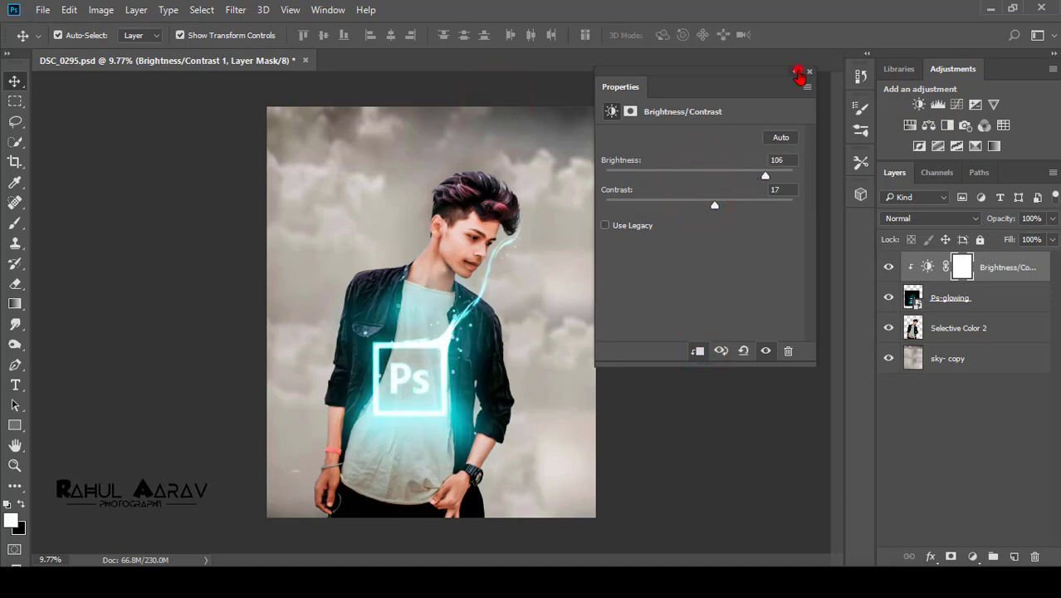
pyautogui.click(798, 75)
# - Rasterize the Ps-glowing layer and merge it with its Brightness/Contrast adjustment
pyautogui.rightClick(971, 309)
pyautogui.click(680, 345)
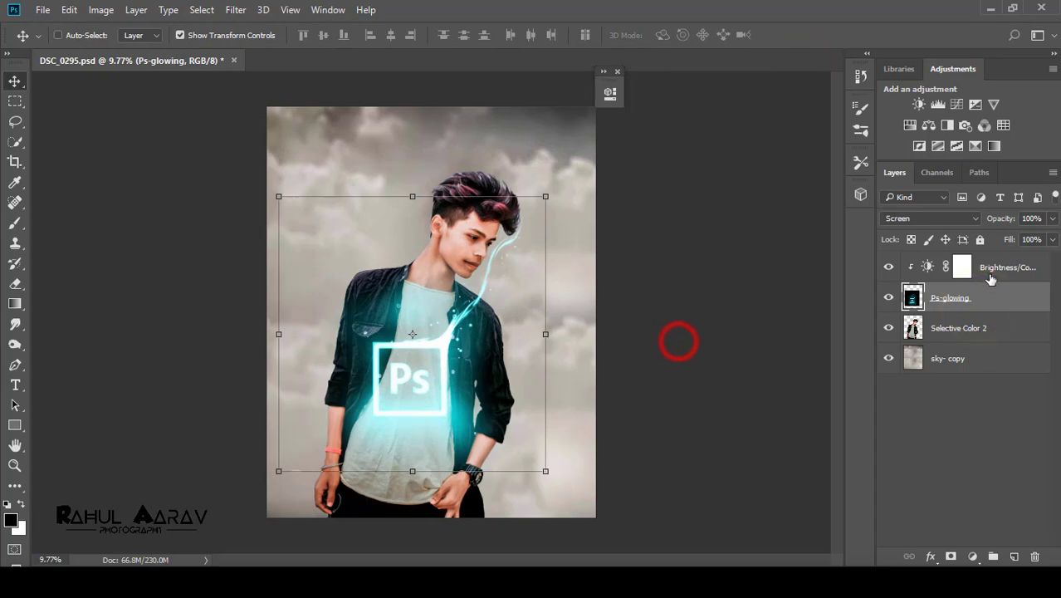
pyautogui.keyDown('ctrl'); pyautogui.click(990, 272); pyautogui.keyUp('ctrl')
pyautogui.rightClick(990, 272)
pyautogui.click(739, 524)
# - Set the merged Brightness/Contrast 1 logo layer to Screen blending
pyautogui.scroll(6, 395, 350)
pyautogui.scroll(-1, 395, 350)
pyautogui.click(930, 217)
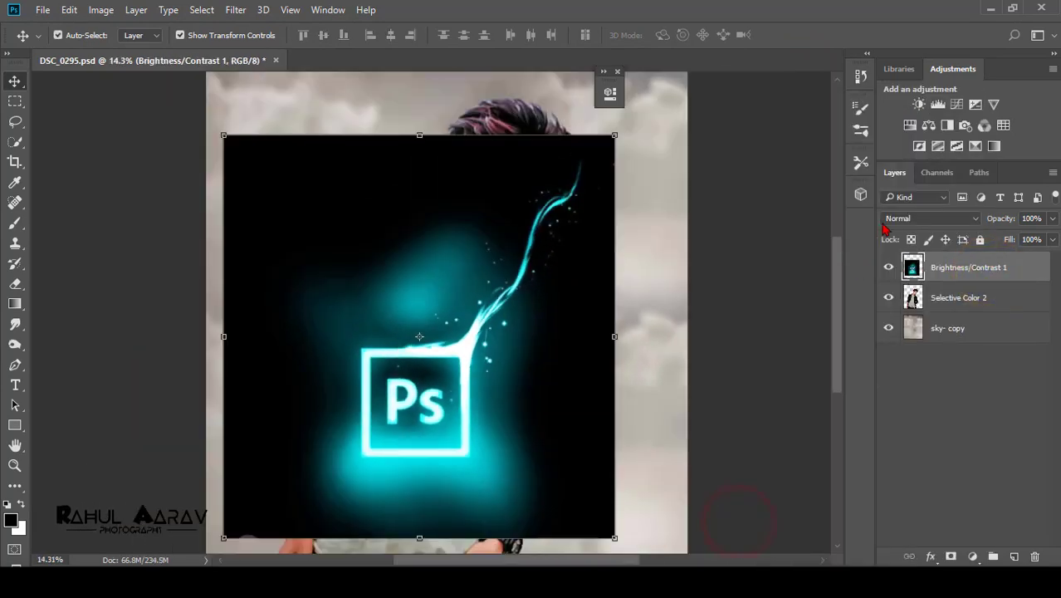
pyautogui.click(913, 323)
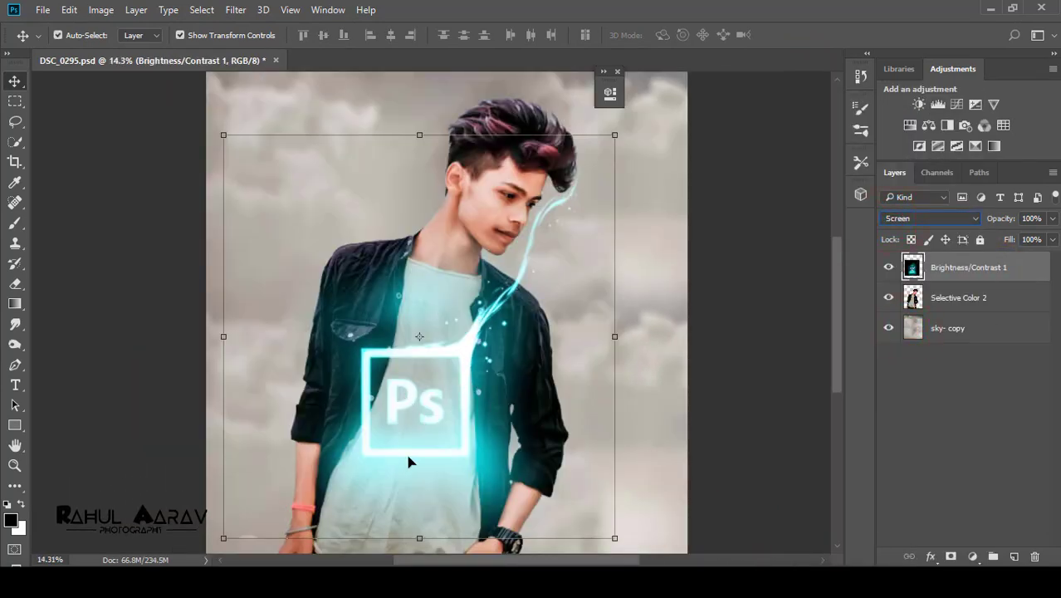
# - Try erasing the glowing frame where it overlaps the open jacket front, and undo the eraser strokes
pyautogui.scroll(2, 355, 388)
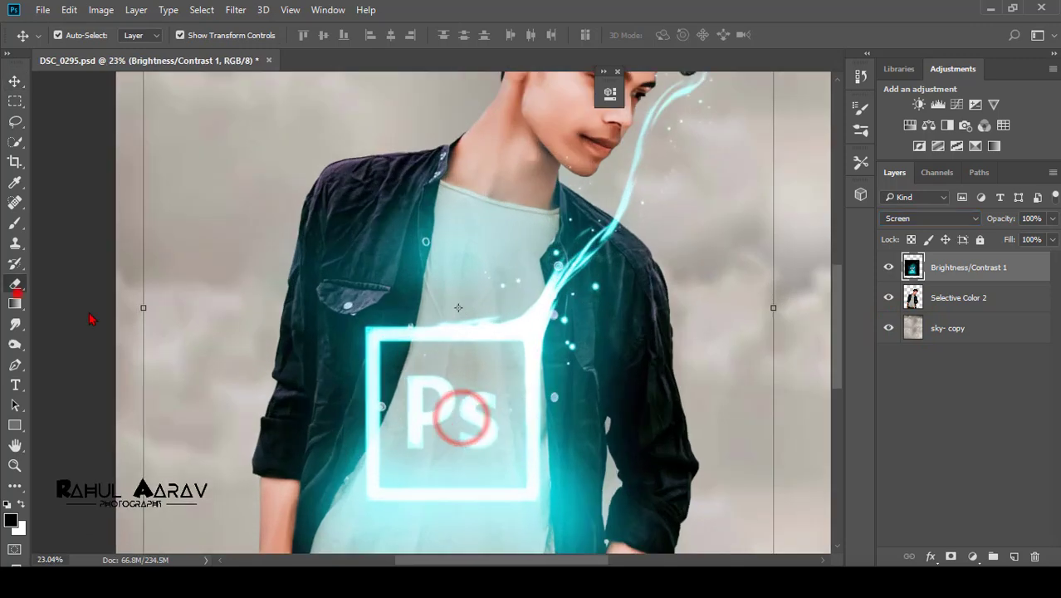
pyautogui.click(18, 287)
pyautogui.moveTo(363, 408); pyautogui.dragTo(353, 347)
pyautogui.scroll(2, 350, 334)
pyautogui.moveTo(383, 258)
pyautogui.mouseDown()
pyautogui.moveTo(391, 244)
pyautogui.moveTo(379, 238)
pyautogui.moveTo(415, 249)
pyautogui.mouseUp()
pyautogui.click(69, 9)
pyautogui.click(126, 56)
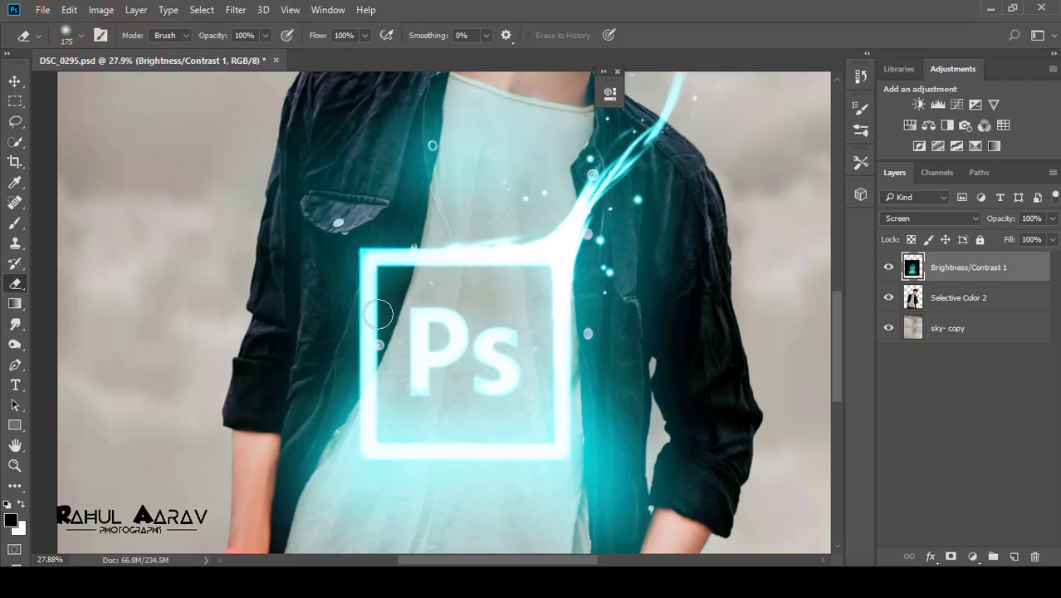
# - Erase the upper corner and side of the glowing frame over the jacket front with the 175 px Eraser
pyautogui.moveTo(366, 258)
pyautogui.mouseDown()
pyautogui.moveTo(382, 284)
pyautogui.moveTo(407, 257)
pyautogui.mouseUp()
pyautogui.moveTo(353, 359)
pyautogui.mouseDown()
pyautogui.moveTo(353, 370)
pyautogui.moveTo(378, 349)
pyautogui.mouseUp()
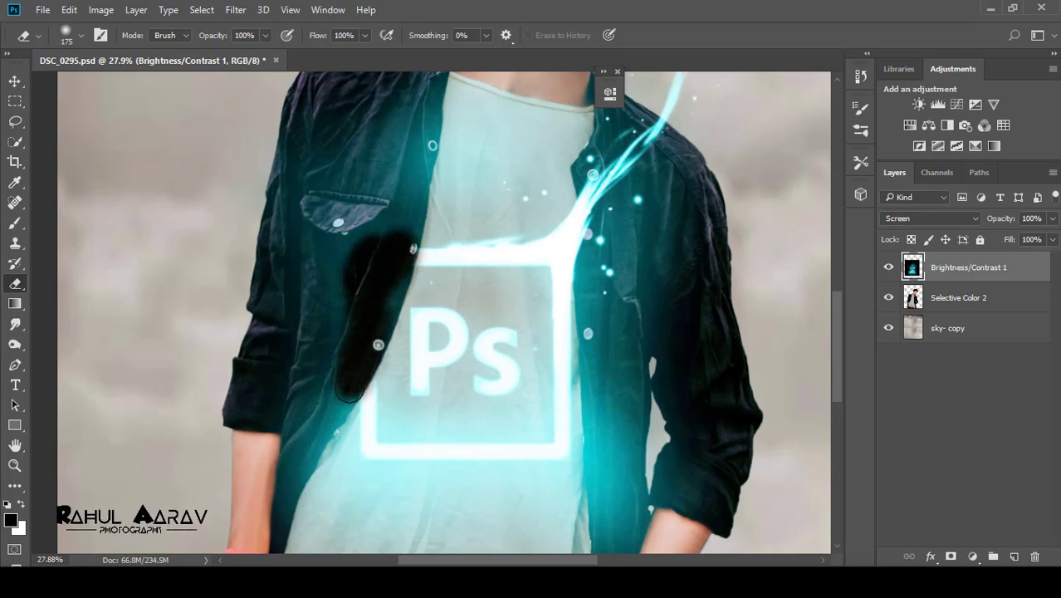
pyautogui.scroll(-4, 400, 281)
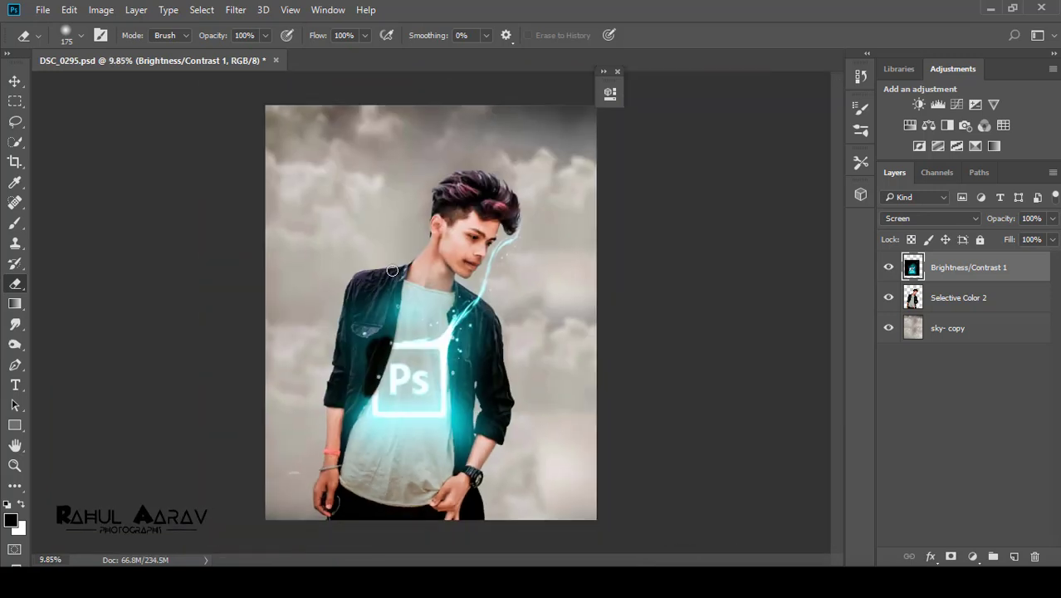
# - Lasso the cyan glow on the jacket's chest beside the T-shirt and copy it to a new layer
pyautogui.click(15, 122)
pyautogui.moveTo(343, 305)
pyautogui.mouseDown()
pyautogui.moveTo(358, 331)
pyautogui.moveTo(436, 340)
pyautogui.mouseUp()
pyautogui.rightClick(373, 315)
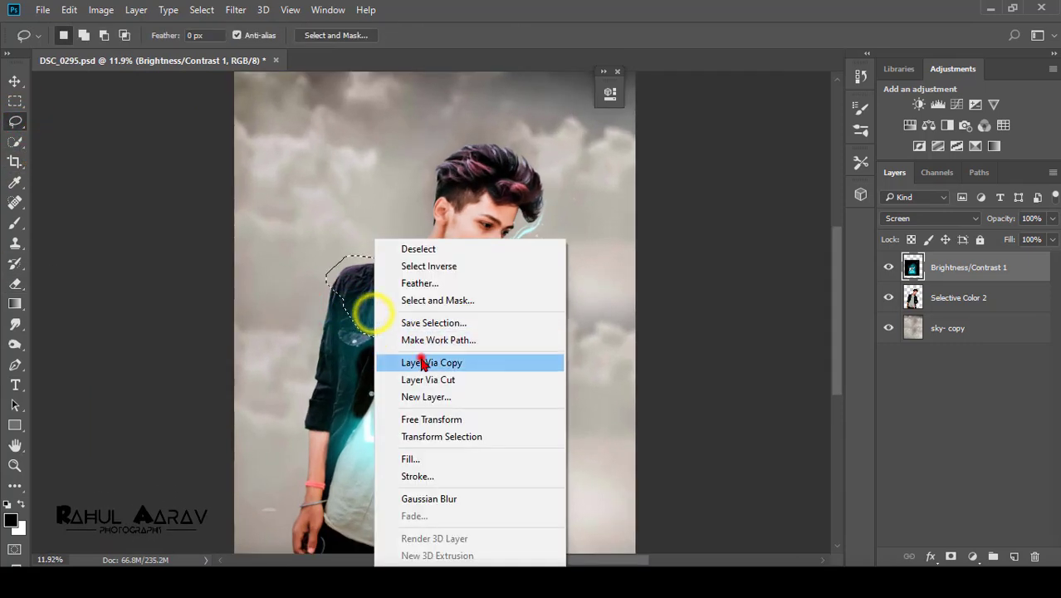
pyautogui.click(416, 355)
# - Move the copied glow patch down over the erased jacket area and transform it to cover the dark gap
pyautogui.click(15, 81)
pyautogui.moveTo(356, 318); pyautogui.dragTo(334, 376)
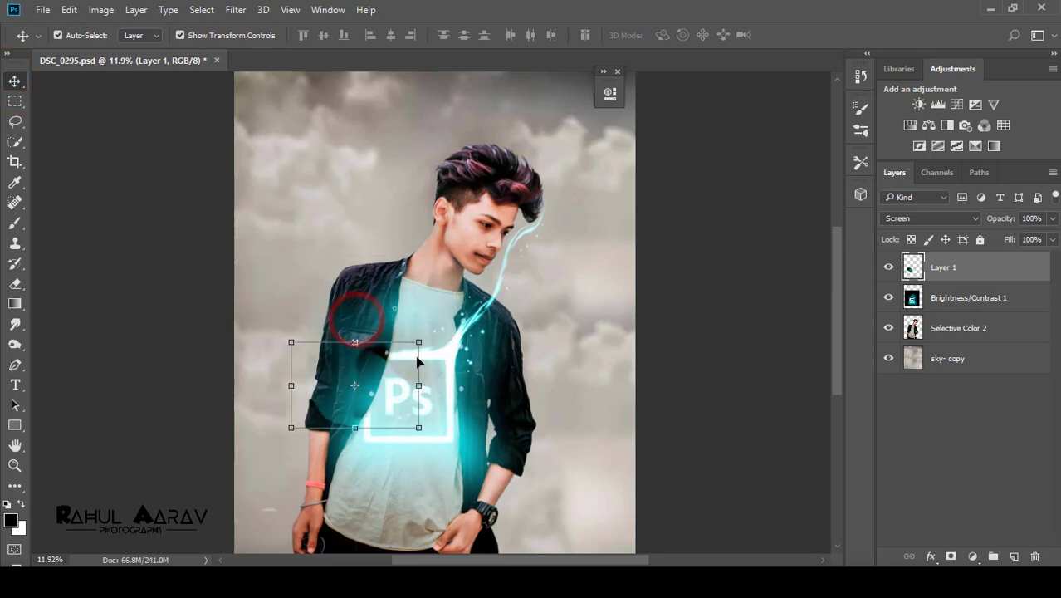
pyautogui.moveTo(434, 332); pyautogui.dragTo(426, 289)
pyautogui.moveTo(413, 360); pyautogui.dragTo(400, 364)
pyautogui.click(687, 35)
pyautogui.scroll(1, 374, 345)
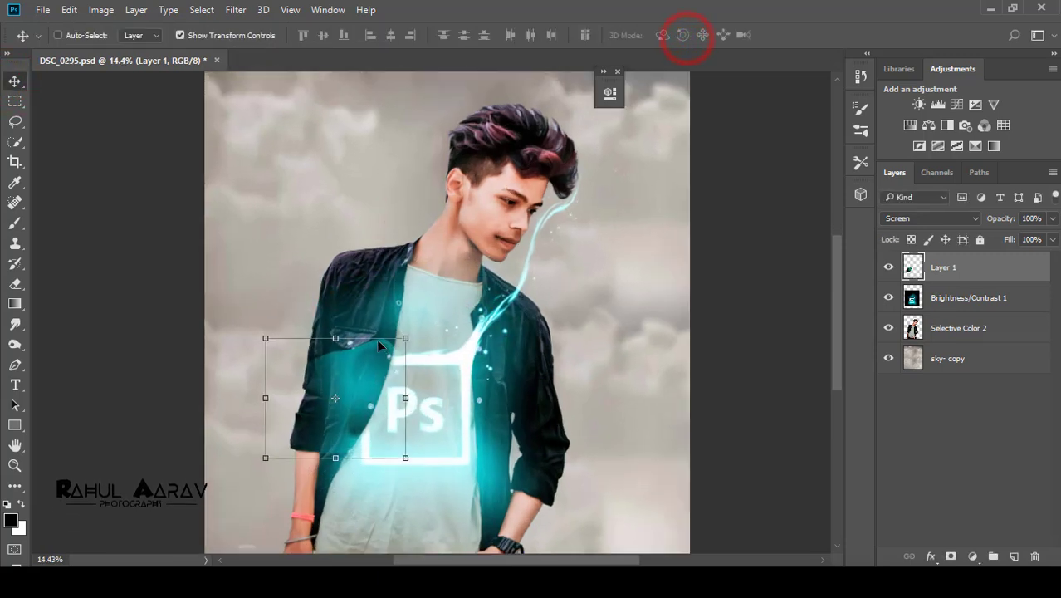
# - Duplicate the Layer 1 glow patch and soften the hard upper edges of the patches with the 175 px Eraser
pyautogui.hotkey('ctrl', 'j')
pyautogui.scroll(3, 396, 399)
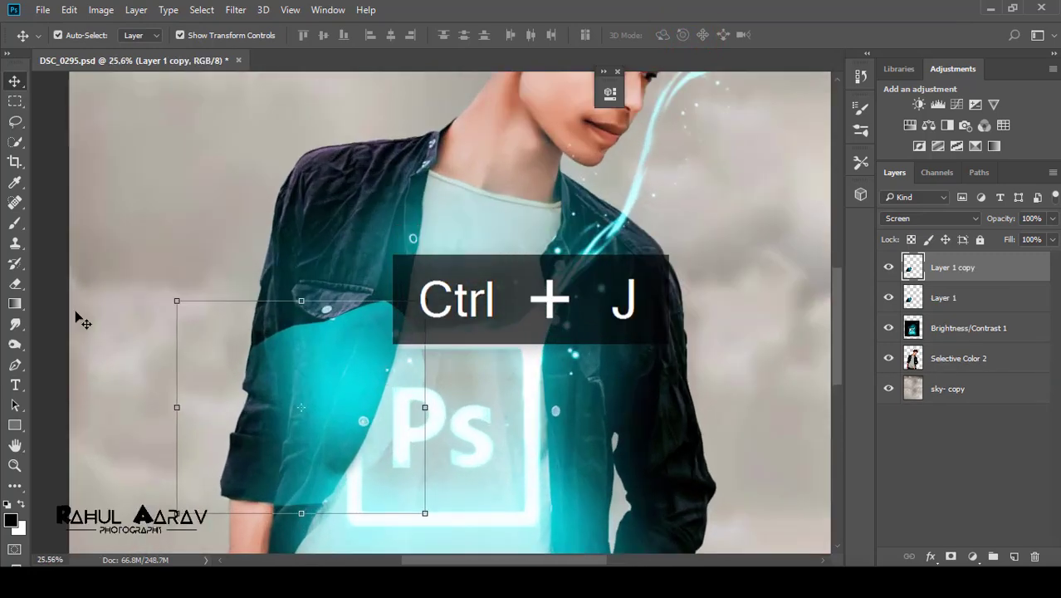
pyautogui.press('e')
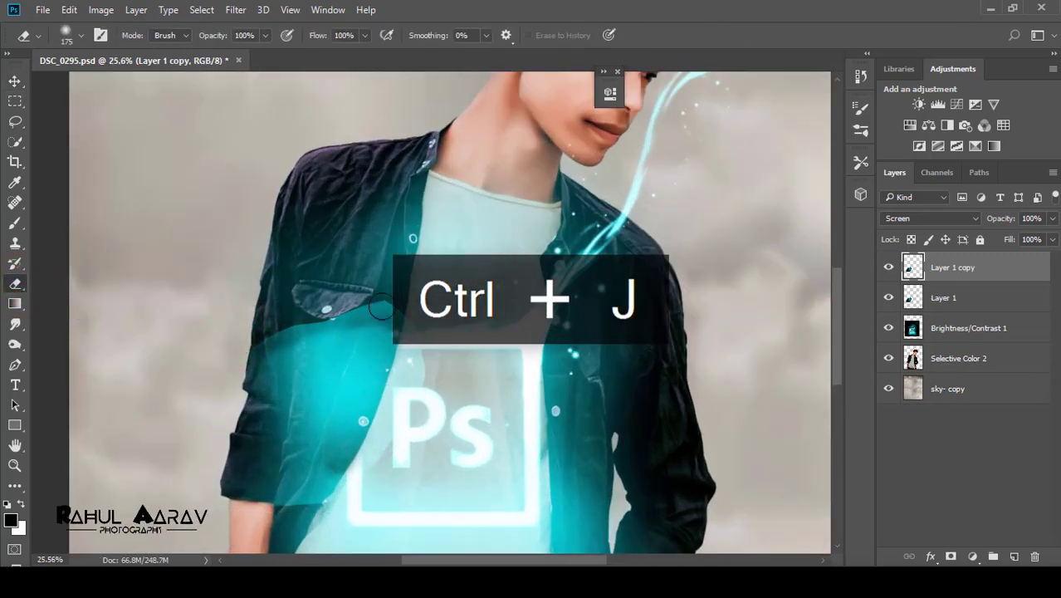
pyautogui.click(984, 300)
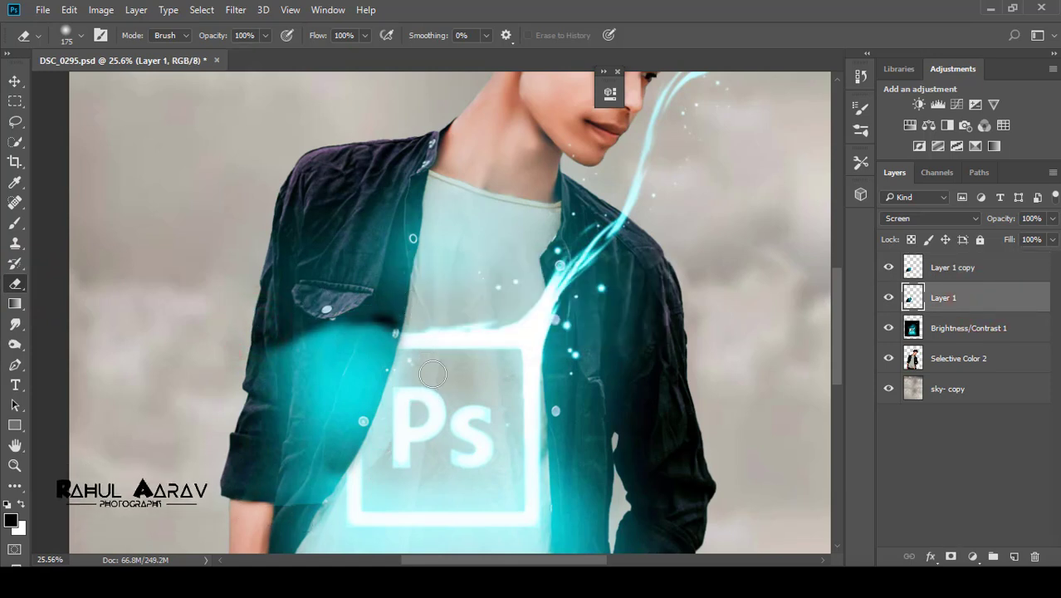
# - Stretch the Layer 1 glow patch slightly upward and turn off the transform controls
pyautogui.click(14, 81)
pyautogui.moveTo(301, 303); pyautogui.dragTo(301, 287)
pyautogui.click(686, 35)
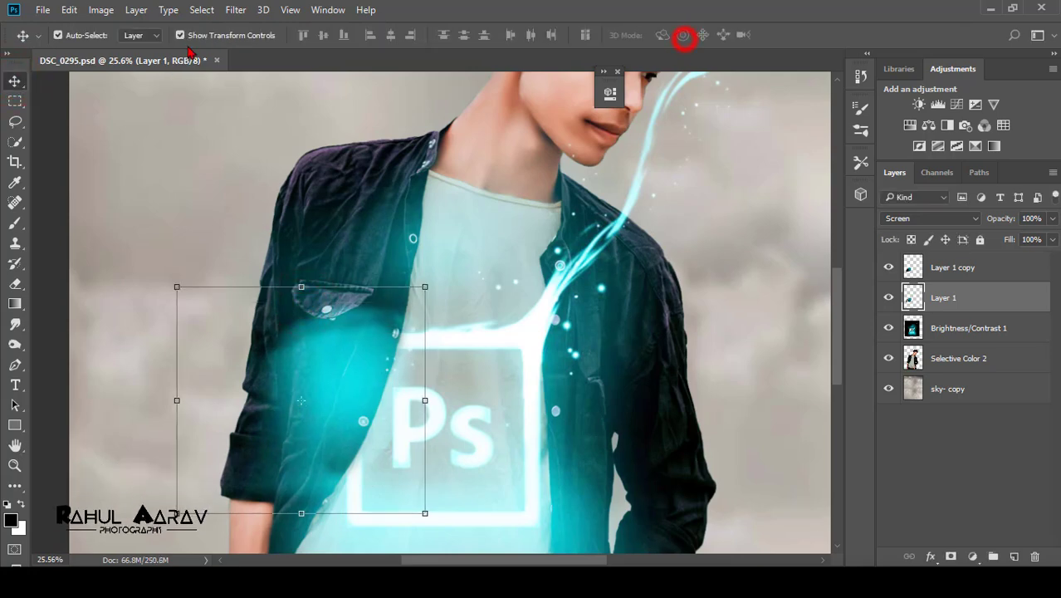
pyautogui.scroll(-5, 244, 208)
pyautogui.scroll(6, 409, 432)
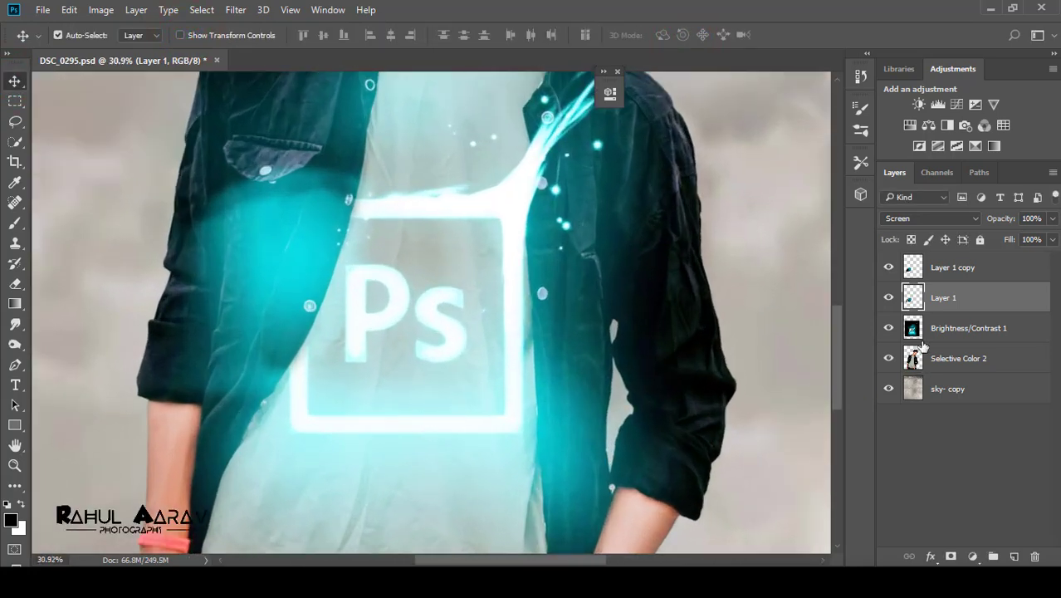
# - Try a darkening blending mode on Layer 1 and return it to Screen
pyautogui.click(924, 217)
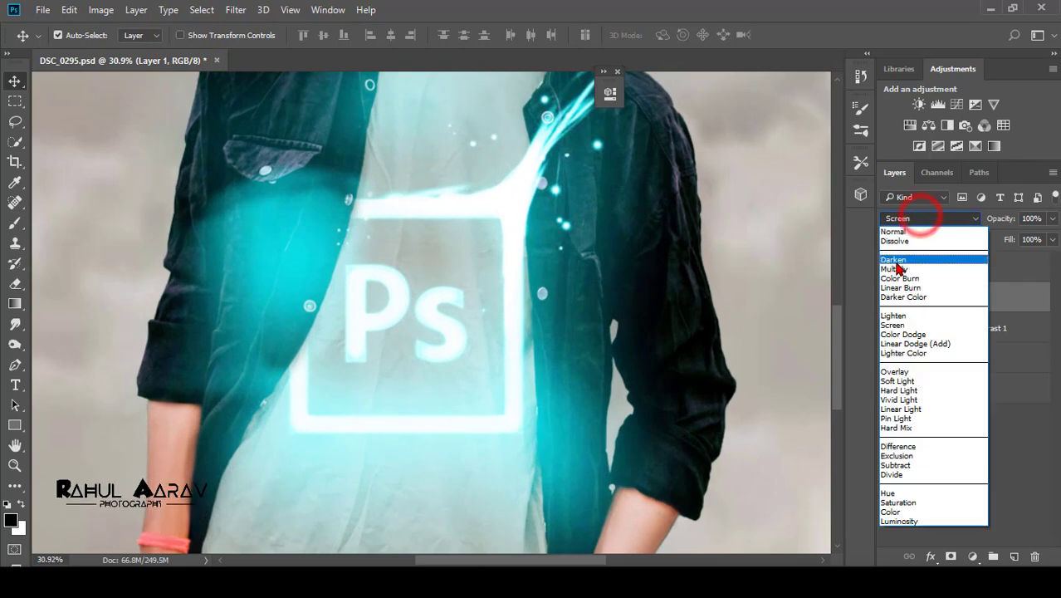
pyautogui.click(908, 264)
pyautogui.click(935, 331)
pyautogui.click(946, 300)
pyautogui.click(919, 218)
pyautogui.click(911, 328)
# - Cycle the Brightness/Contrast 1 layer through the blending modes from Dissolve past Darker Color, ending on Screen
pyautogui.click(918, 219)
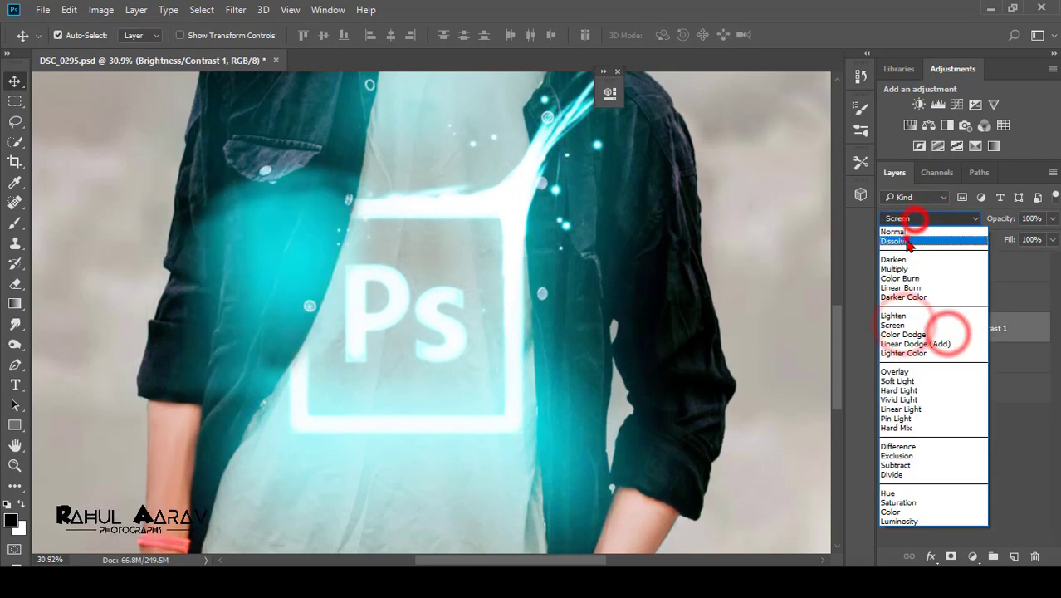
pyautogui.click(908, 241)
pyautogui.press('Down')
pyautogui.press('Down')
pyautogui.press('Down')
pyautogui.press('Down')
pyautogui.press('Down')
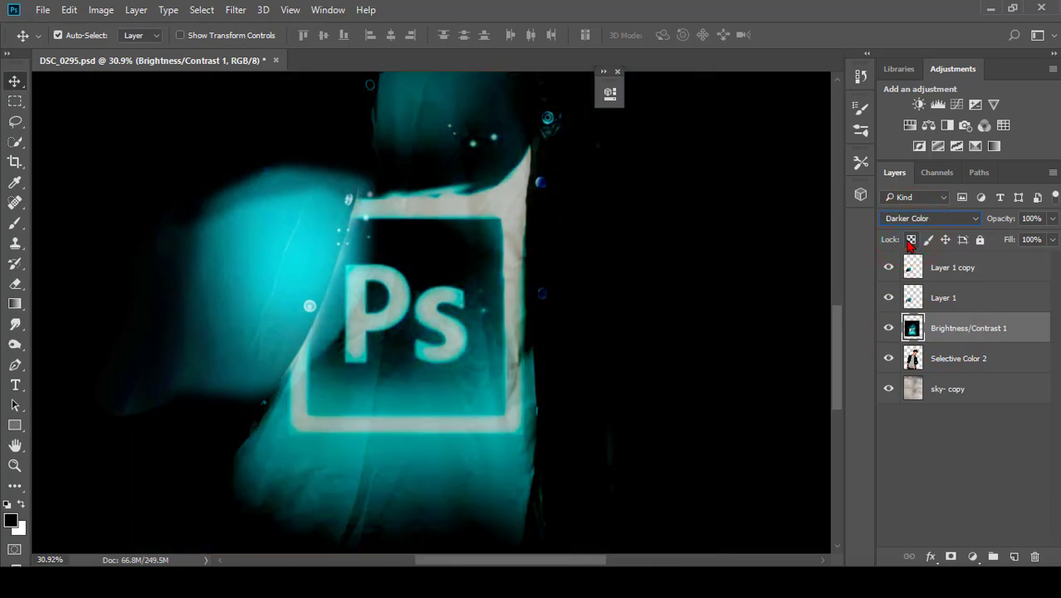
pyautogui.press('Down')
pyautogui.press('Down')
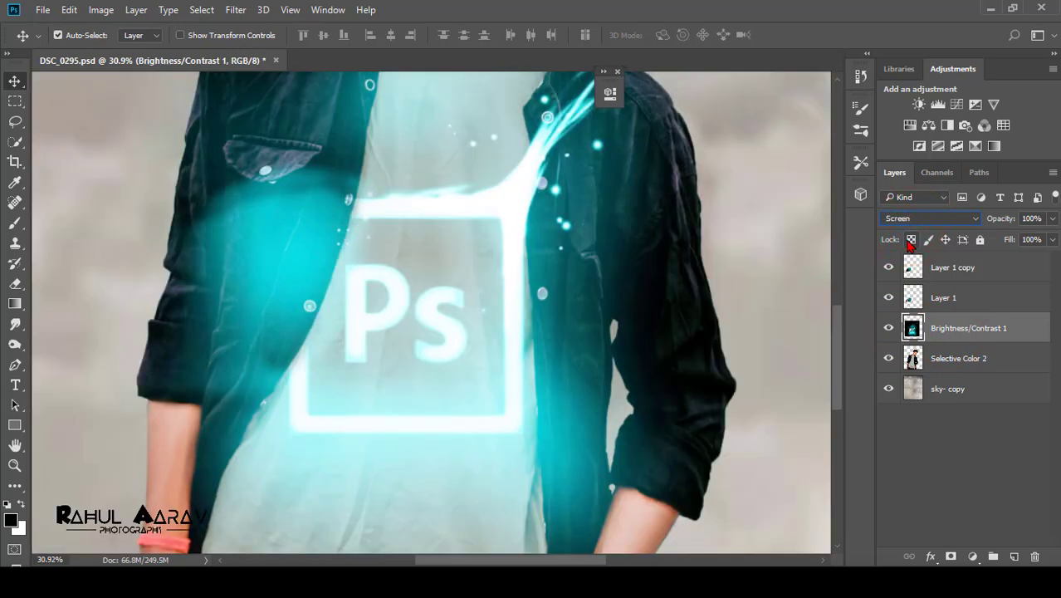
pyautogui.press('Down')
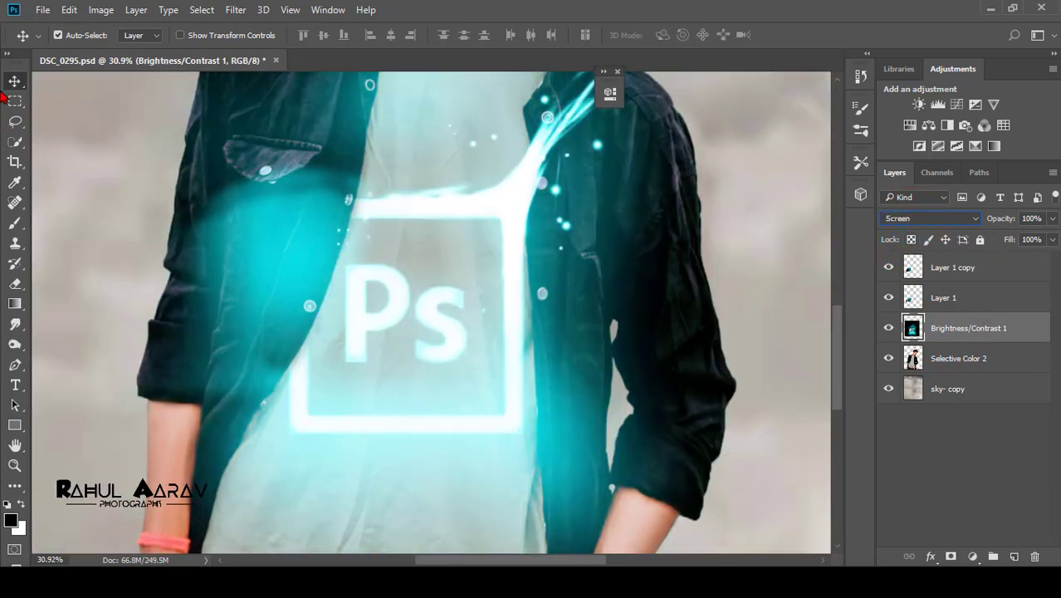
# - Place the spark image over the lower part of the portrait and move its layer to the top of the stack
pyautogui.hotkey('ctrl', '0')
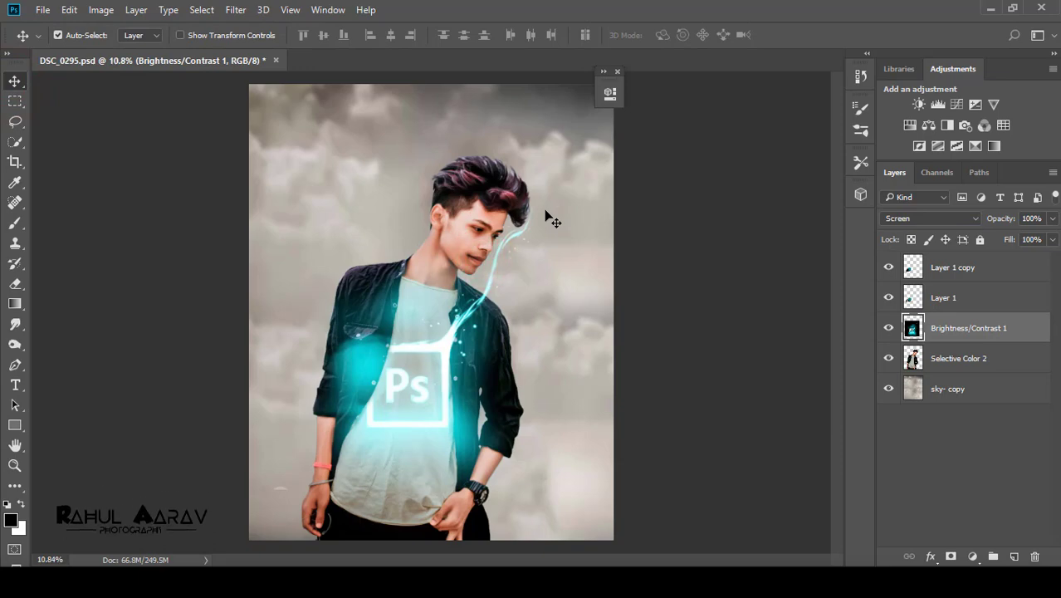
pyautogui.moveTo(502, 170); pyautogui.dragTo(503, 300)
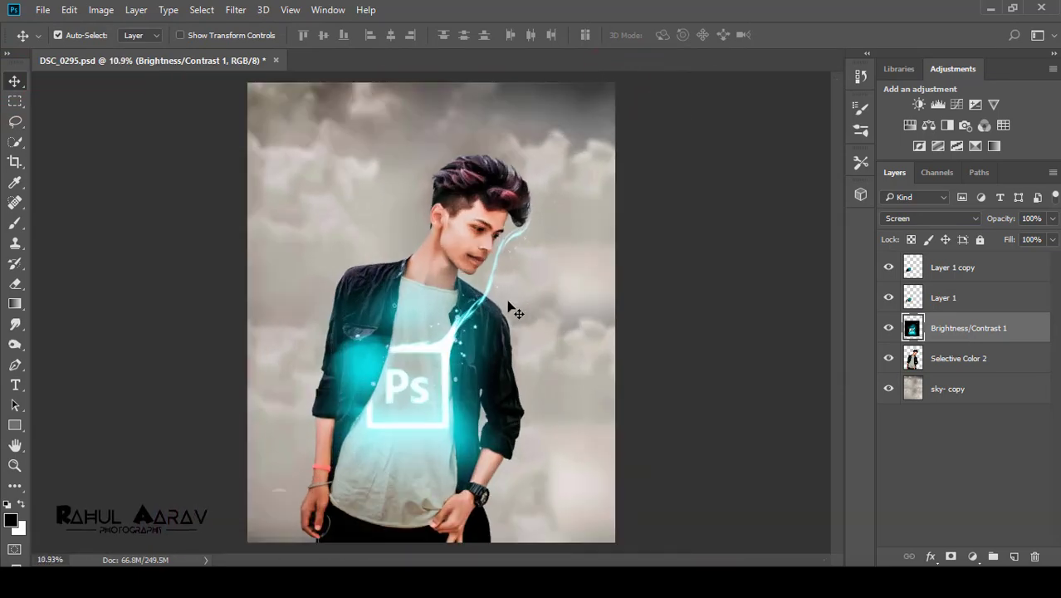
pyautogui.moveTo(344, 147); pyautogui.dragTo(418, 441)
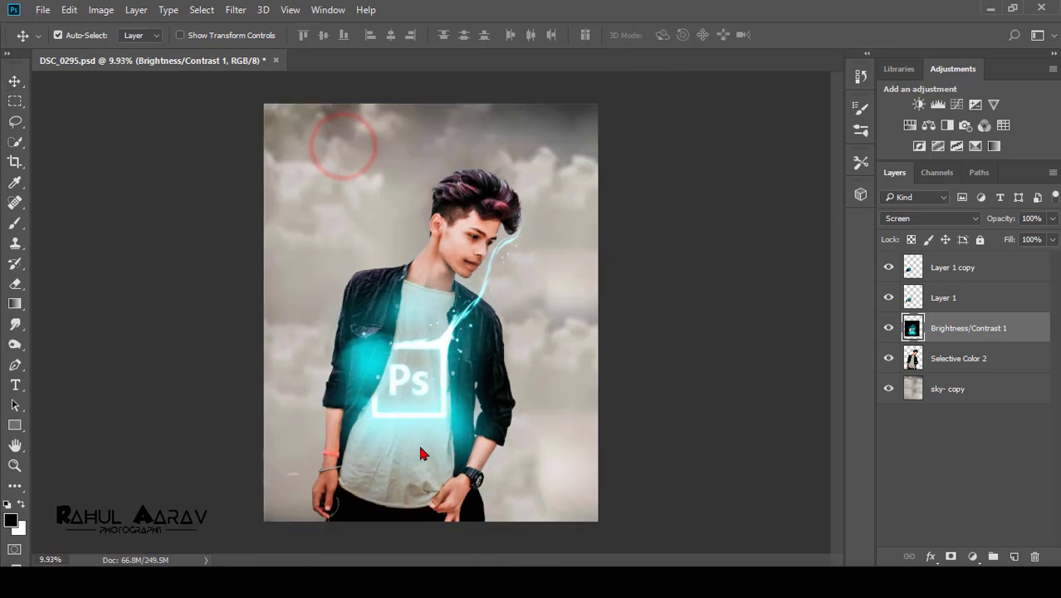
pyautogui.moveTo(492, 465); pyautogui.dragTo(502, 373)
pyautogui.click(532, 34)
pyautogui.moveTo(955, 332); pyautogui.dragTo(944, 266)
# - Set the spark layer to Screen blending and apply a Gaussian Blur to it
pyautogui.click(930, 218)
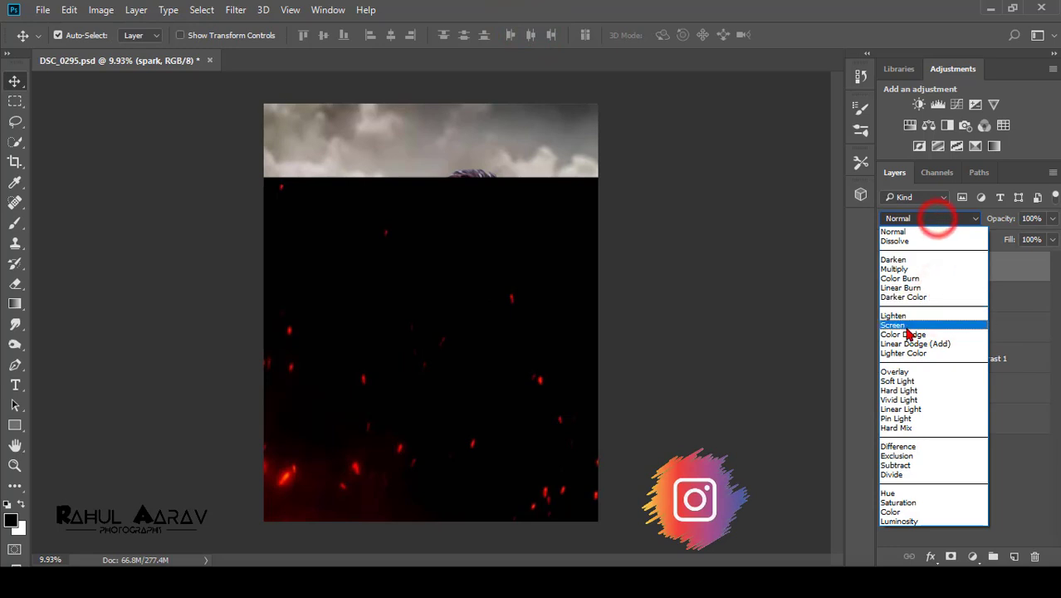
pyautogui.click(913, 326)
pyautogui.click(236, 9)
pyautogui.moveTo(365, 182)
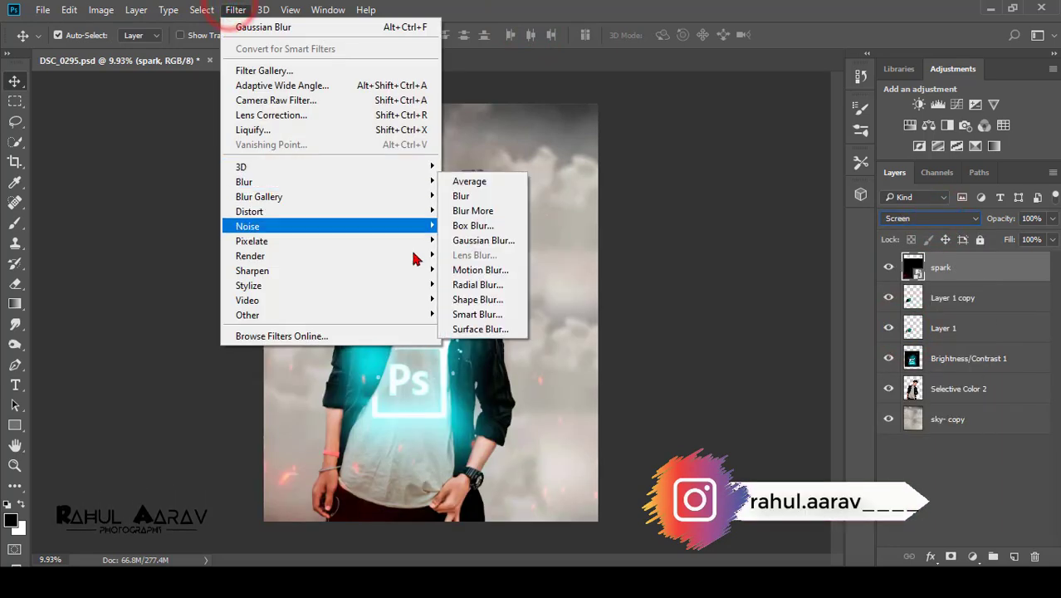
pyautogui.click(471, 242)
pyautogui.click(830, 139)
pyautogui.scroll(5, 495, 273)
pyautogui.scroll(-5, 495, 272)
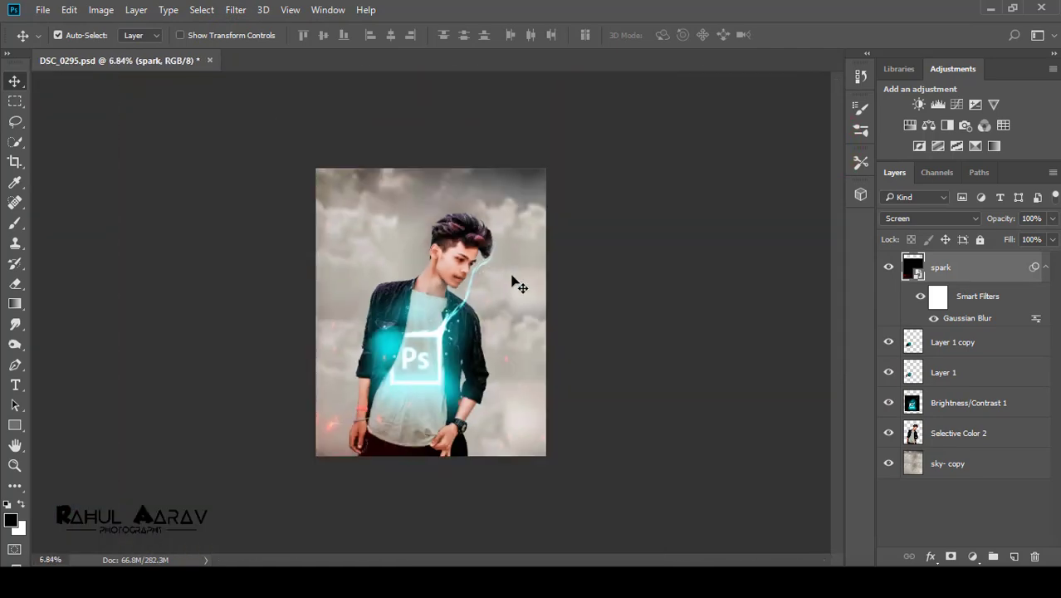
pyautogui.press('ctrl')
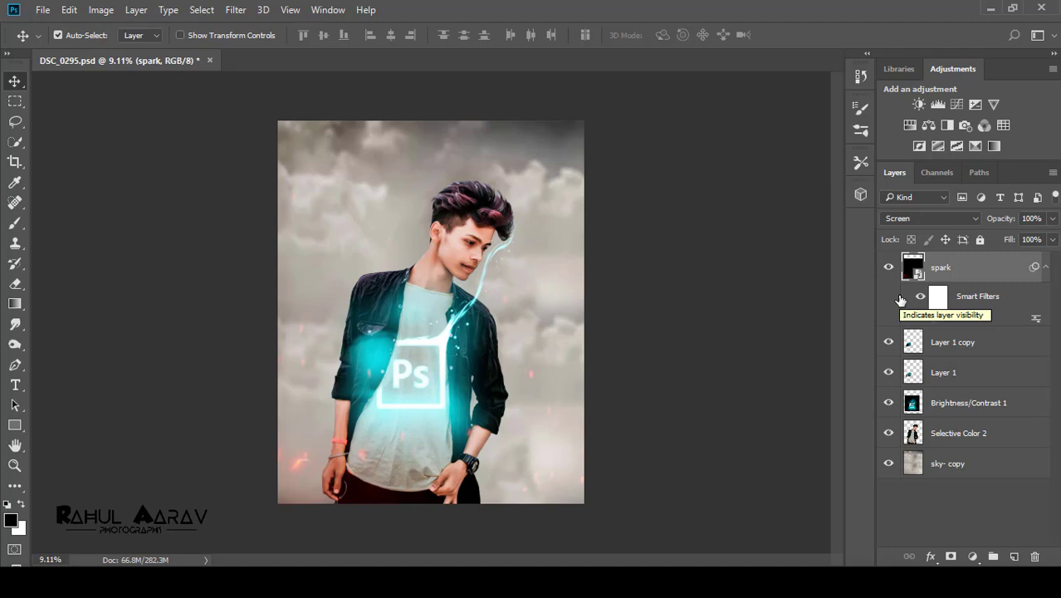
# - Examine the blurred sparks and cyan glow up close around the face and across the whole portrait
pyautogui.press('F10')
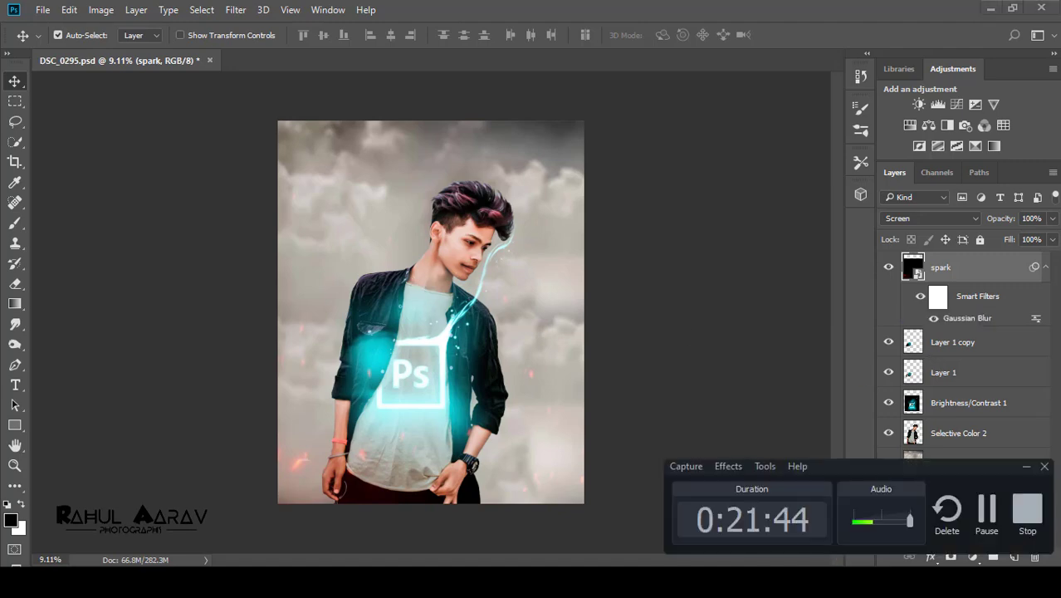
pyautogui.click(1026, 466)
pyautogui.scroll(5, 504, 253)
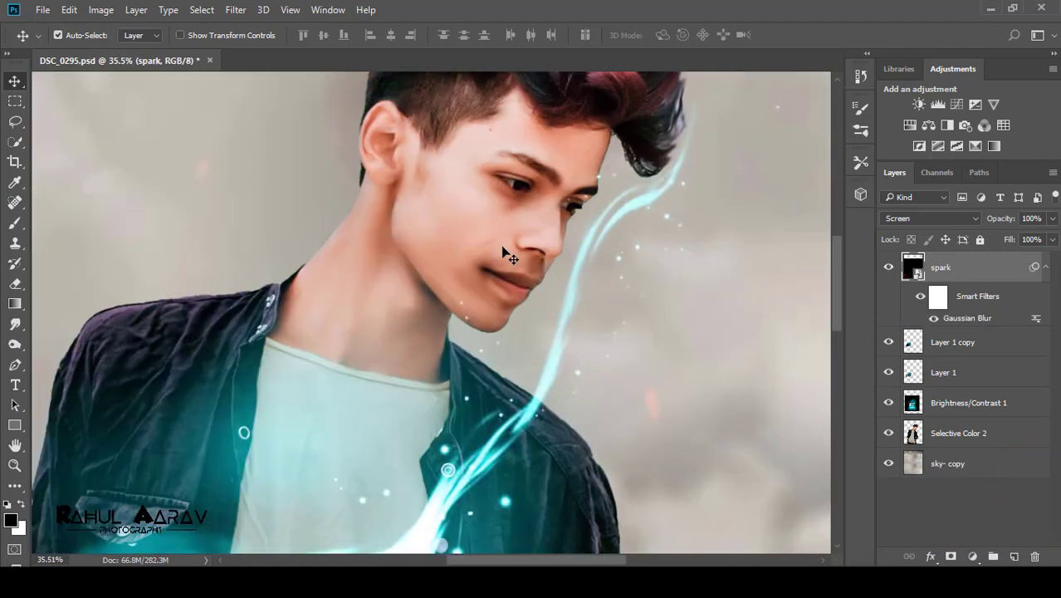
pyautogui.scroll(1, 505, 244)
pyautogui.scroll(-8, 509, 249)
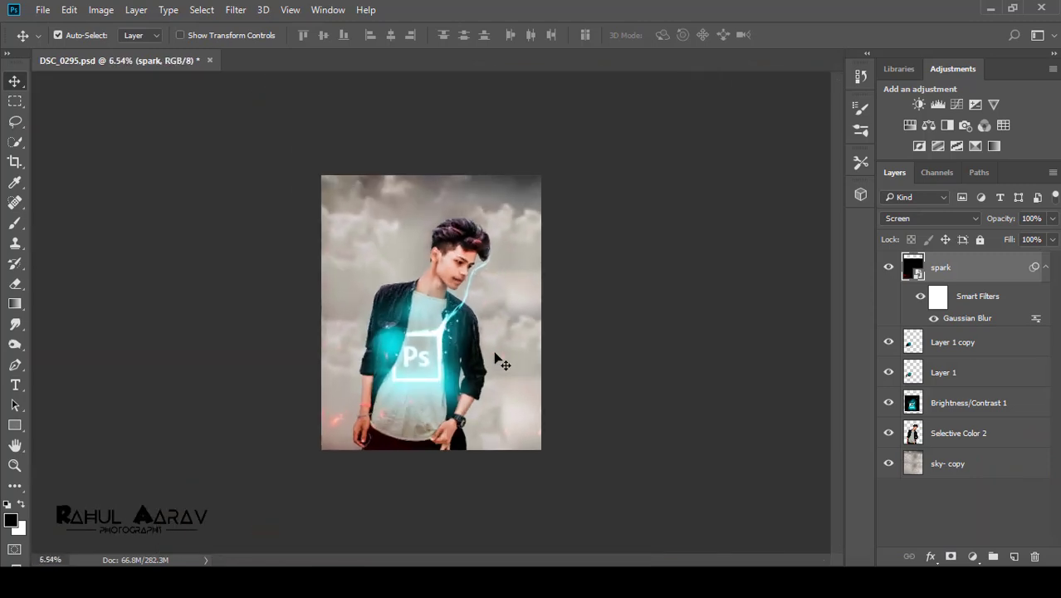
pyautogui.scroll(4, 429, 427)
pyautogui.scroll(-4, 429, 419)
pyautogui.scroll(2, 438, 388)
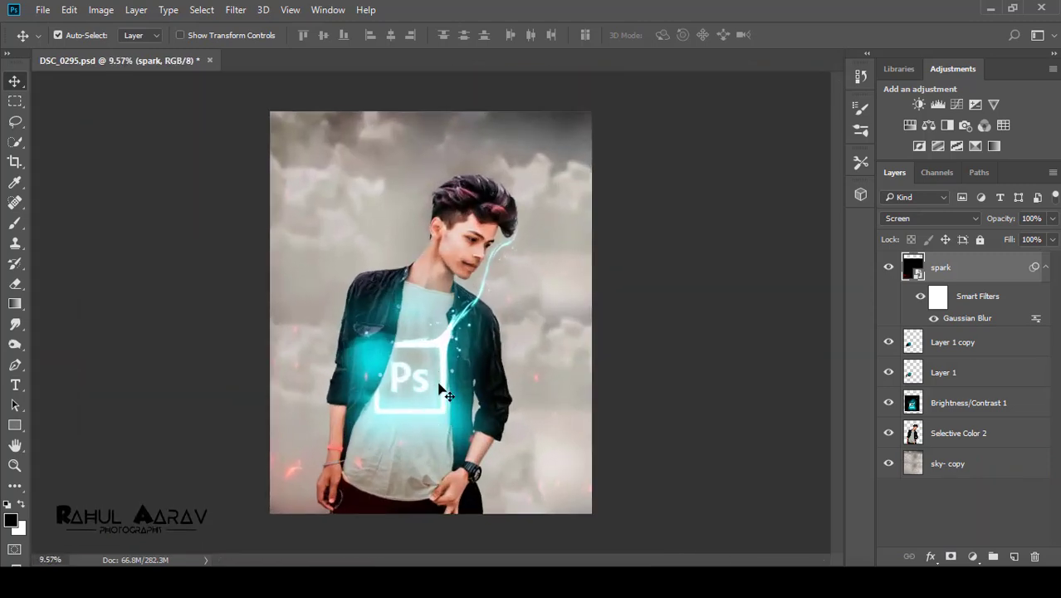
# - Rasterize the spark layer so its Gaussian Blur becomes part of the pixels
pyautogui.rightClick(977, 279)
pyautogui.click(673, 341)
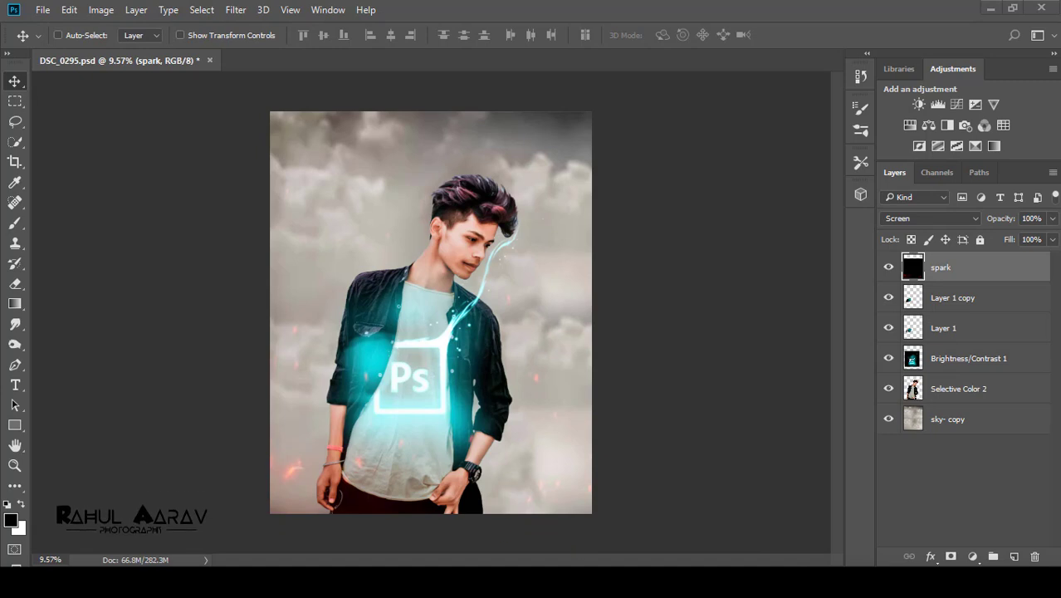
pyautogui.click(830, 582)
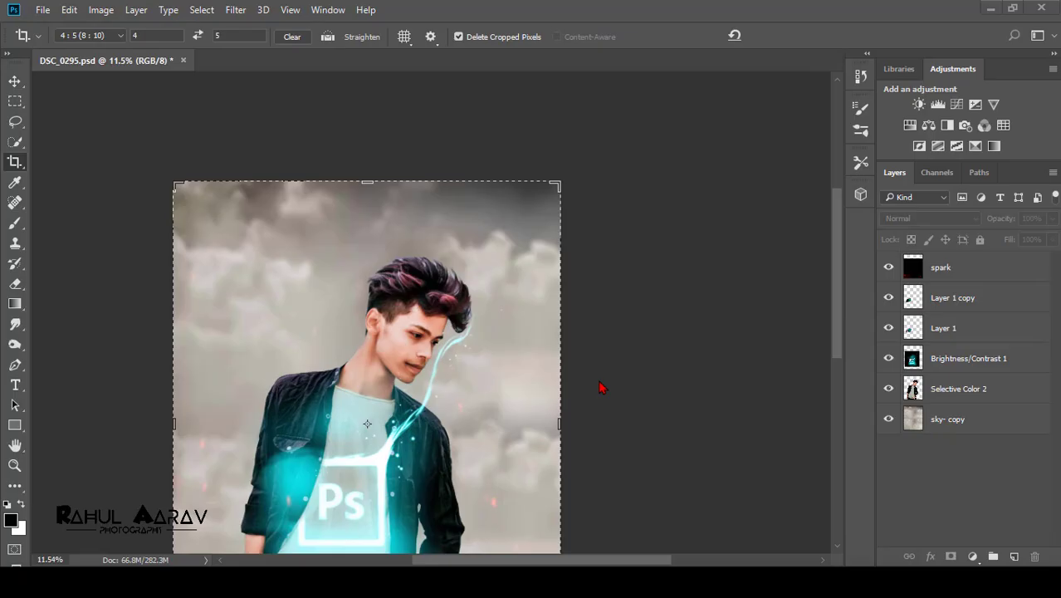
pyautogui.hotkey('ctrl', '-')
pyautogui.scroll(-3, 476, 342)
pyautogui.click(658, 449)
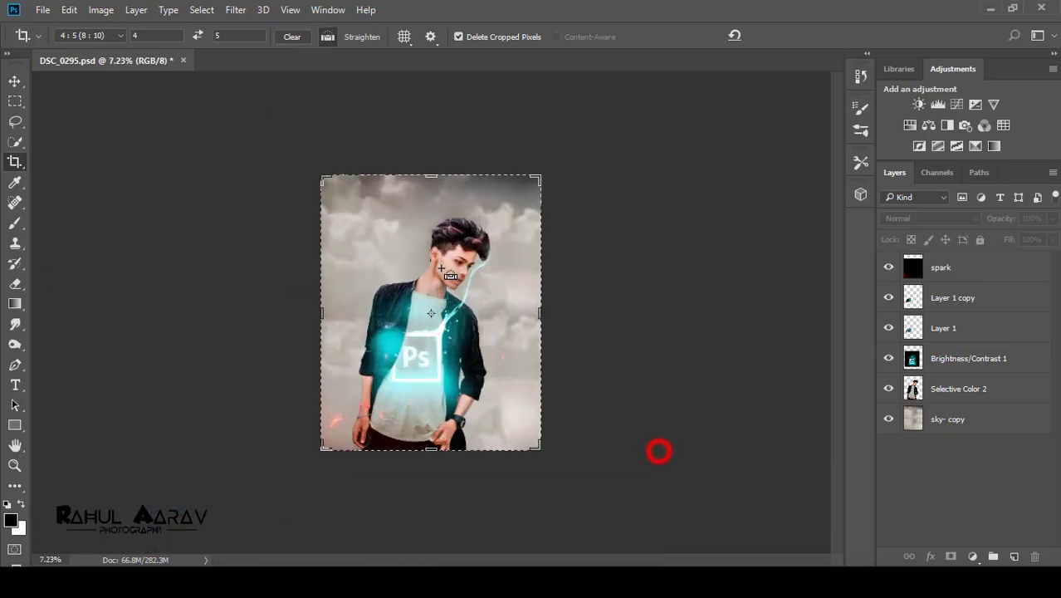
pyautogui.scroll(6, 659, 450)
pyautogui.click(10, 85)
pyautogui.scroll(-1, 509, 302)
# - Merge duplicates of all the layers into one new layer on top and hide the original layers
pyautogui.click(999, 273)
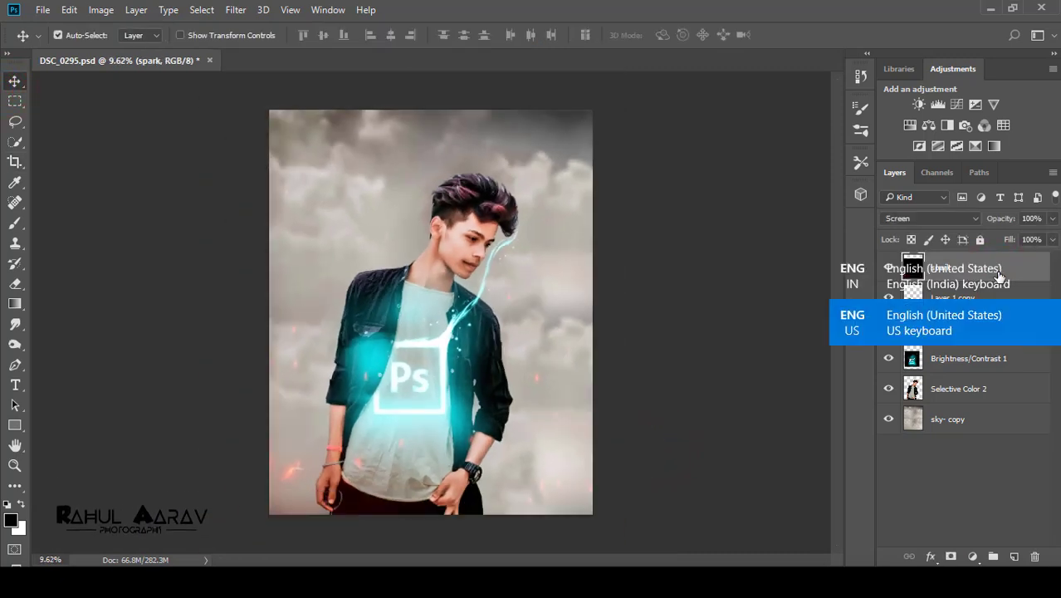
pyautogui.click(969, 419)
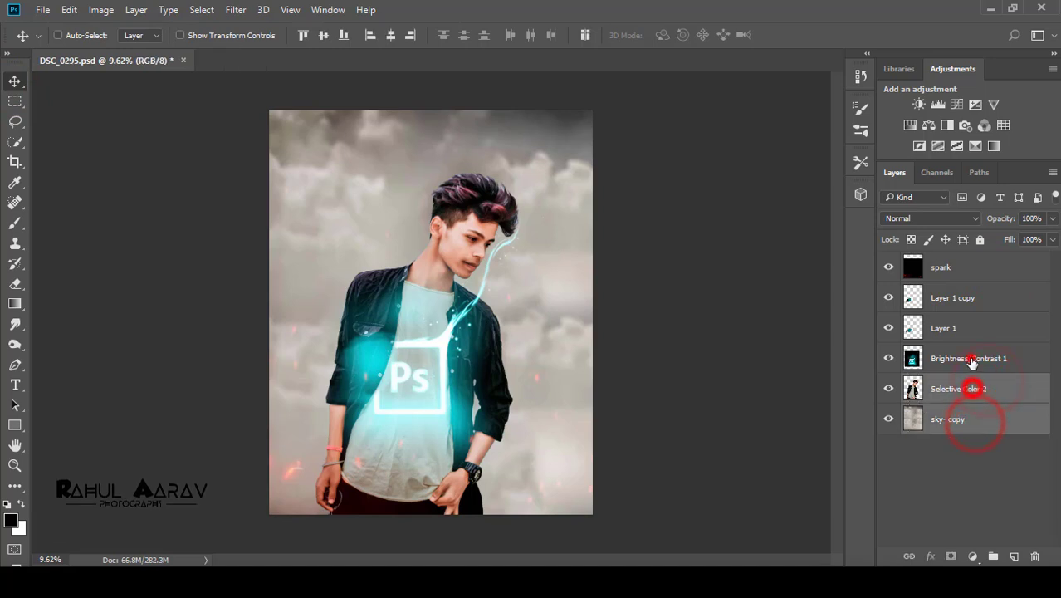
pyautogui.keyDown('shift'); pyautogui.click(950, 275); pyautogui.keyUp('shift')
pyautogui.hotkey('ctrl', 'j')
pyautogui.rightClick(953, 301)
pyautogui.click(705, 526)
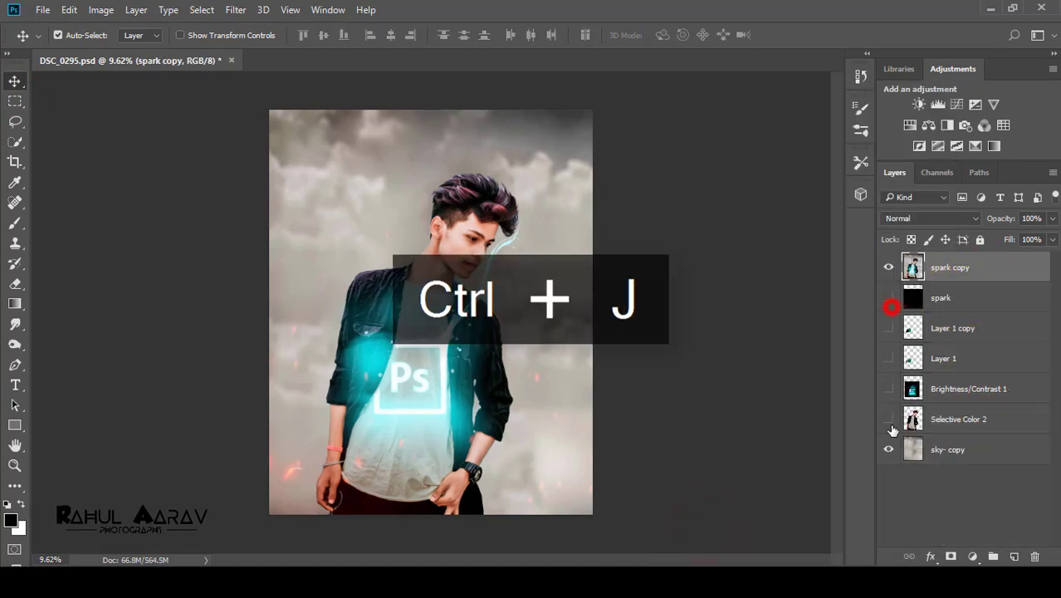
# - Darken the bottom, top, left and right edges of the merged portrait with black-to-transparent linear gradients
pyautogui.click(15, 283)
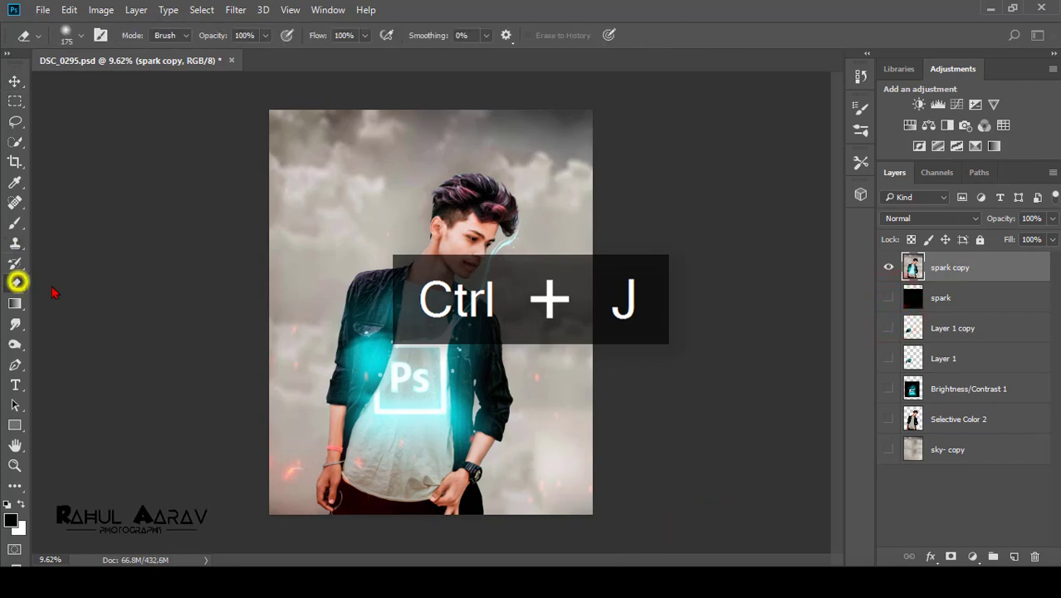
pyautogui.click(15, 303)
pyautogui.moveTo(423, 525); pyautogui.dragTo(423, 524)
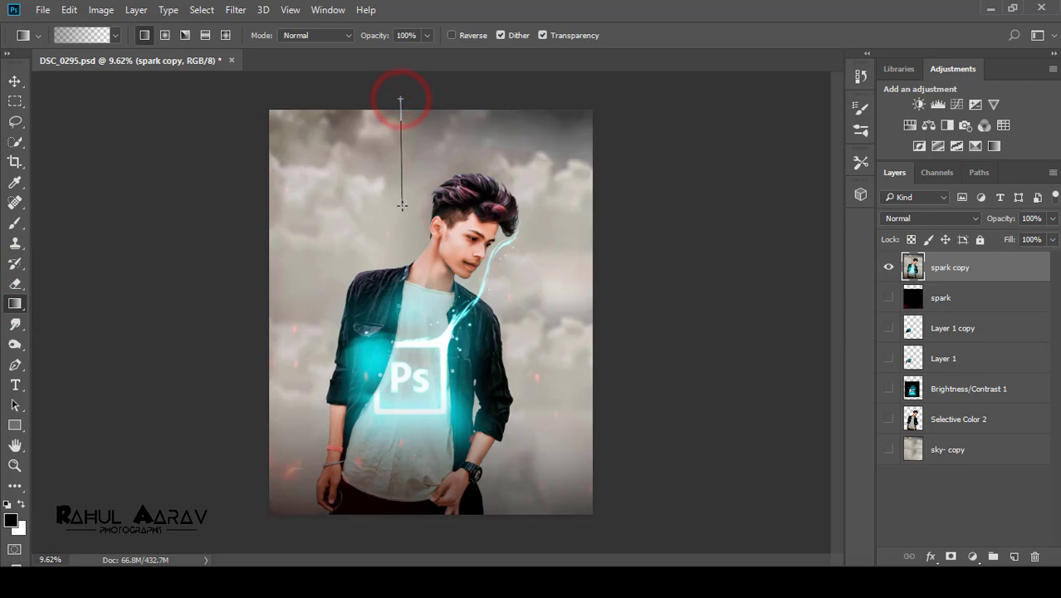
pyautogui.moveTo(402, 205); pyautogui.dragTo(402, 206)
pyautogui.moveTo(254, 293); pyautogui.dragTo(334, 293)
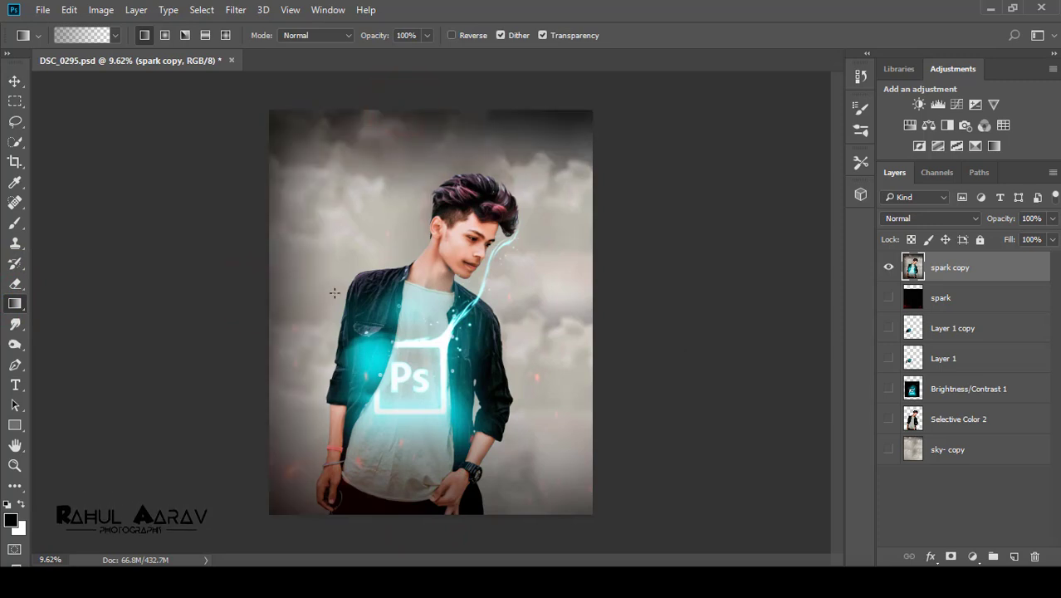
pyautogui.moveTo(613, 313); pyautogui.dragTo(613, 313)
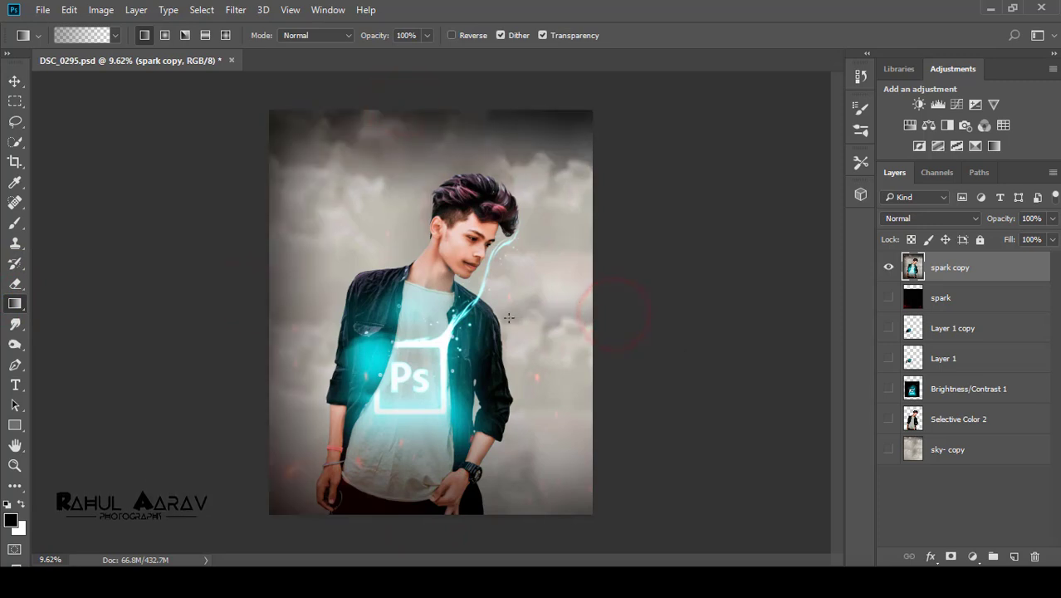
pyautogui.click(14, 80)
pyautogui.click(236, 9)
pyautogui.click(261, 97)
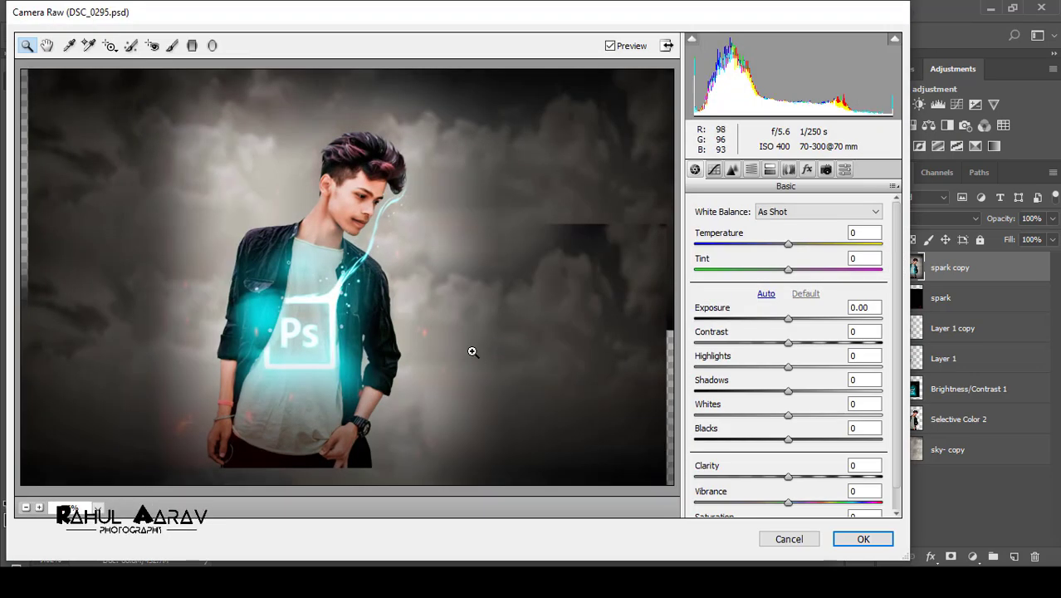
pyautogui.click(790, 539)
# - Flatten the image, discarding the hidden layers, and undo the flattening
pyautogui.rightClick(955, 264)
pyautogui.click(719, 546)
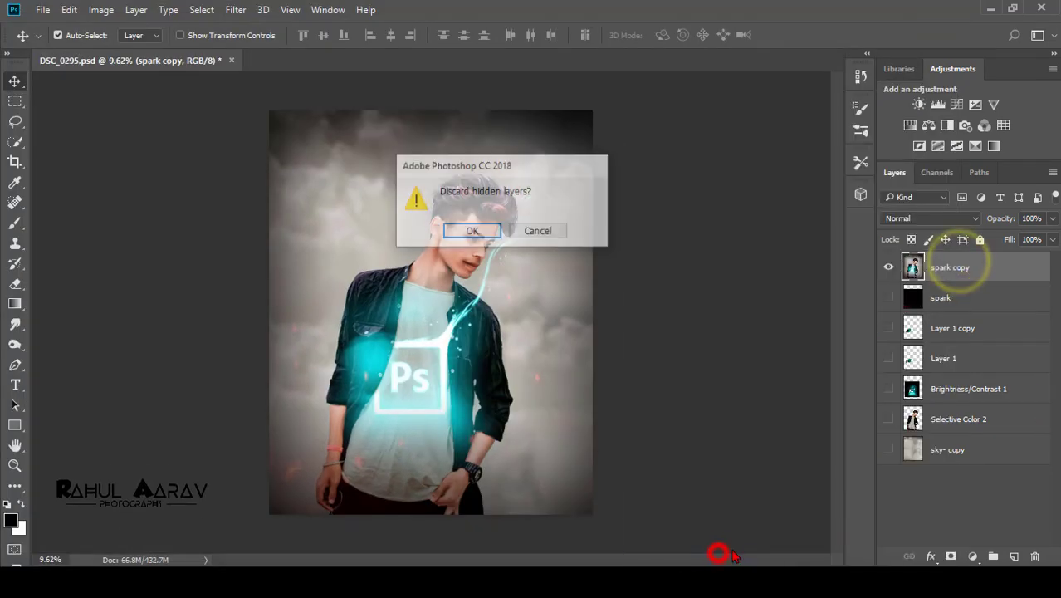
pyautogui.click(470, 233)
pyautogui.click(69, 9)
pyautogui.click(118, 44)
# - Try clipping the merged spark copy layer to the layer beneath it and undo that
pyautogui.rightClick(982, 267)
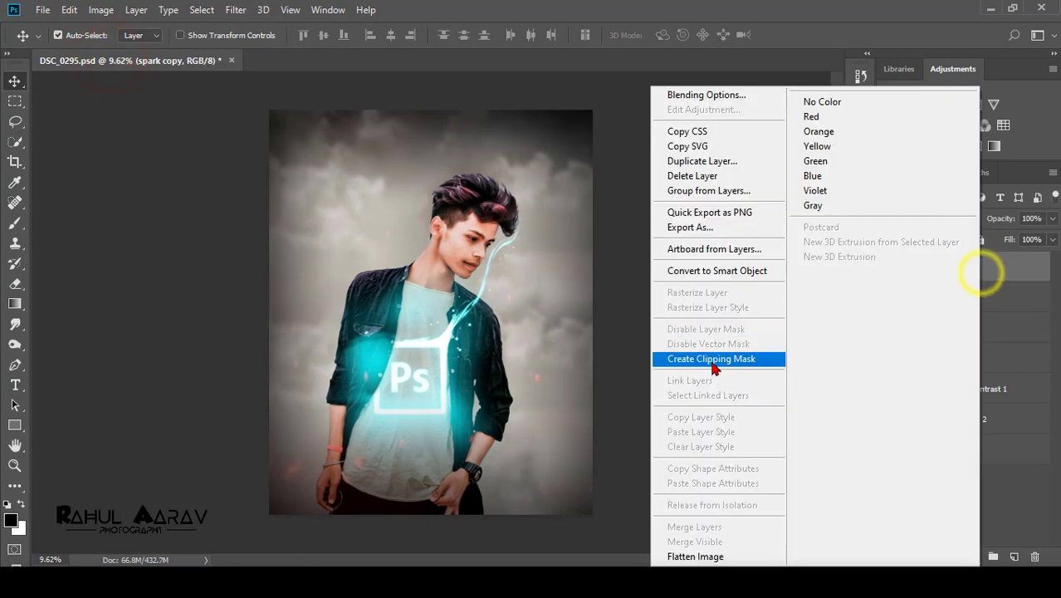
pyautogui.click(711, 360)
pyautogui.click(69, 10)
pyautogui.click(117, 45)
pyautogui.rightClick(1022, 265)
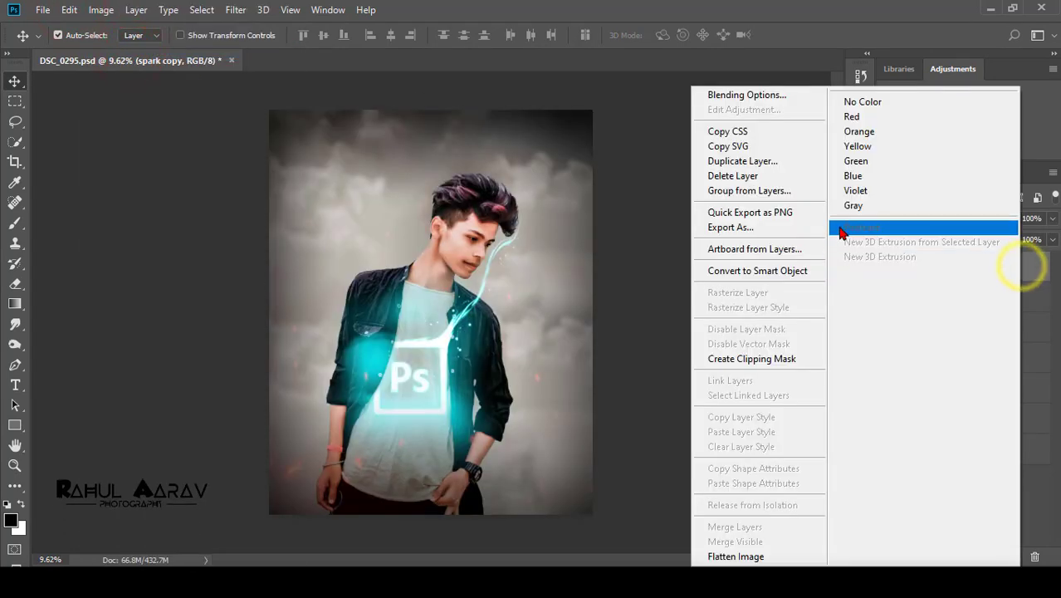
pyautogui.press('Escape')
# - Save the document and flatten it into a single background layer, discarding the hidden layers
pyautogui.hotkey('ctrl', 's')
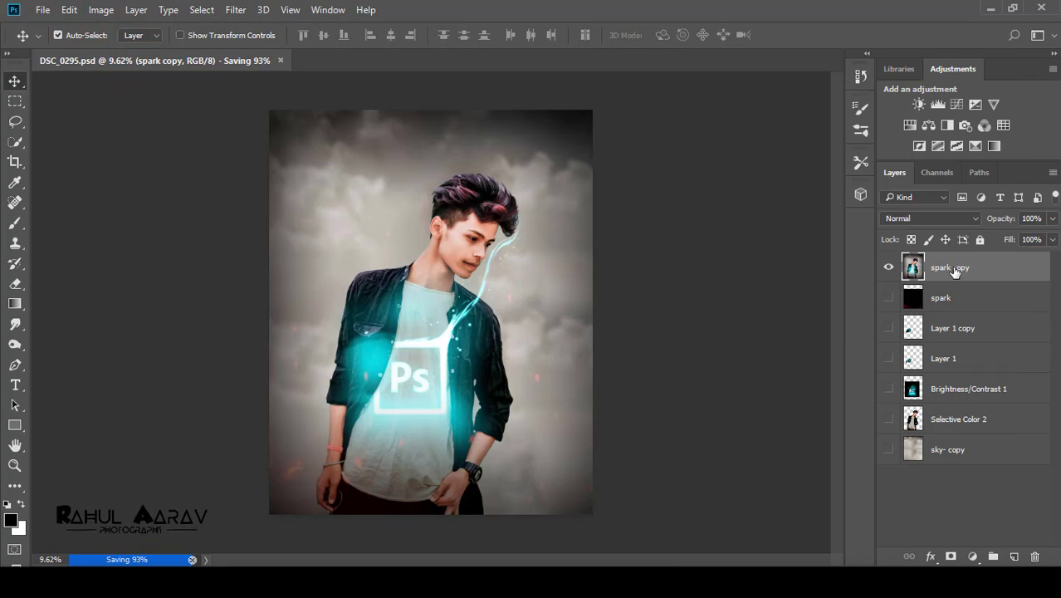
pyautogui.rightClick(956, 269)
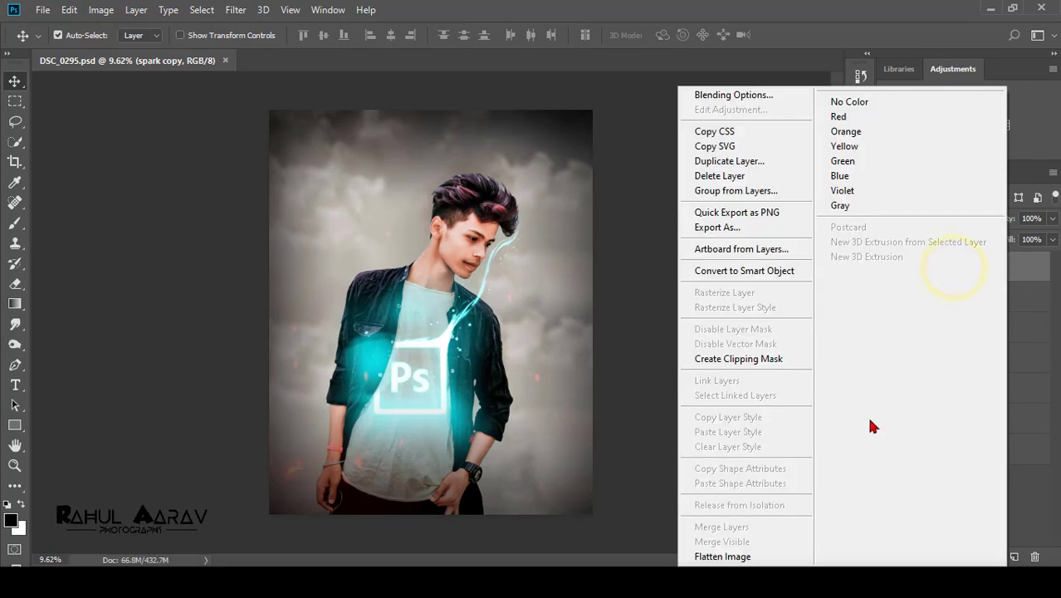
pyautogui.click(759, 562)
pyautogui.press('Return')
# - Start the Camera Raw filter and set the Oranges luminance to +33 and the Oranges saturation to +28
pyautogui.click(236, 9)
pyautogui.click(244, 99)
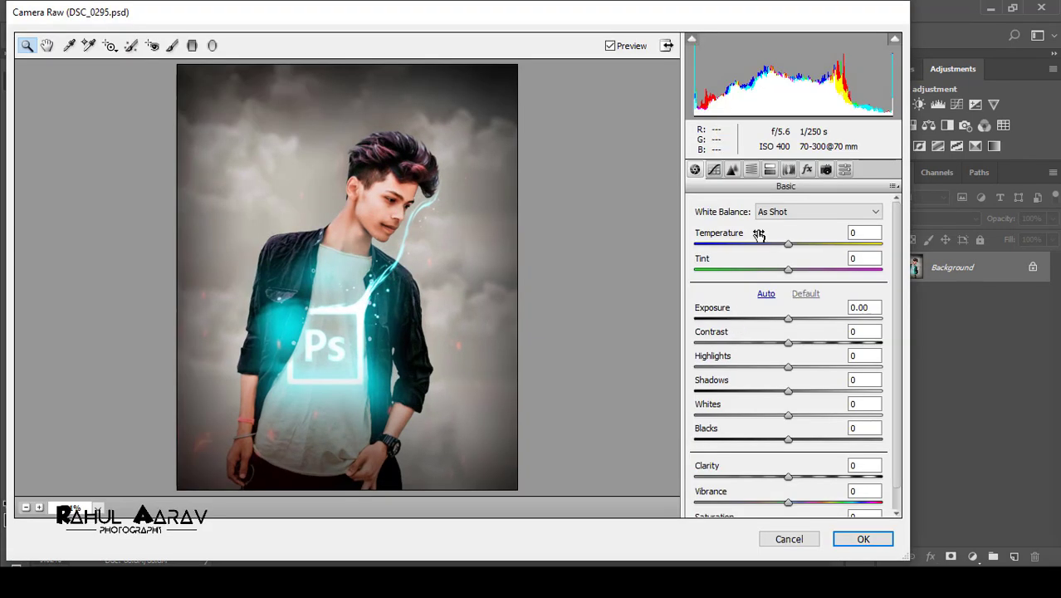
pyautogui.click(750, 169)
pyautogui.click(784, 228)
pyautogui.moveTo(793, 304); pyautogui.dragTo(822, 311)
pyautogui.click(738, 228)
# - Shift the HSL hues, setting Greens to +100, Aquas to -42 and Blues to -100
pyautogui.click(701, 228)
pyautogui.moveTo(792, 360); pyautogui.dragTo(885, 357)
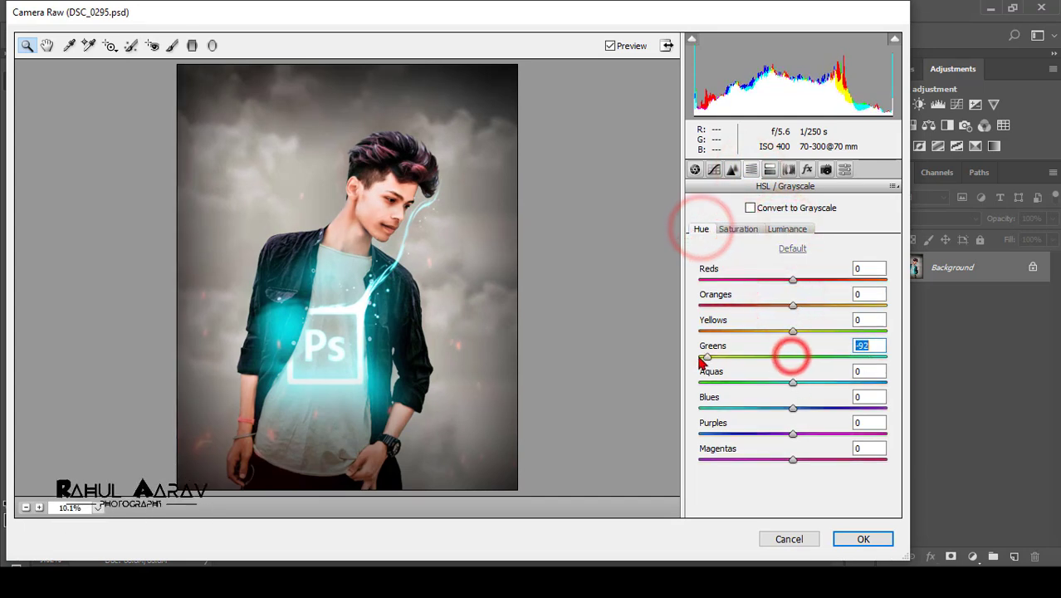
pyautogui.moveTo(800, 381); pyautogui.dragTo(855, 382)
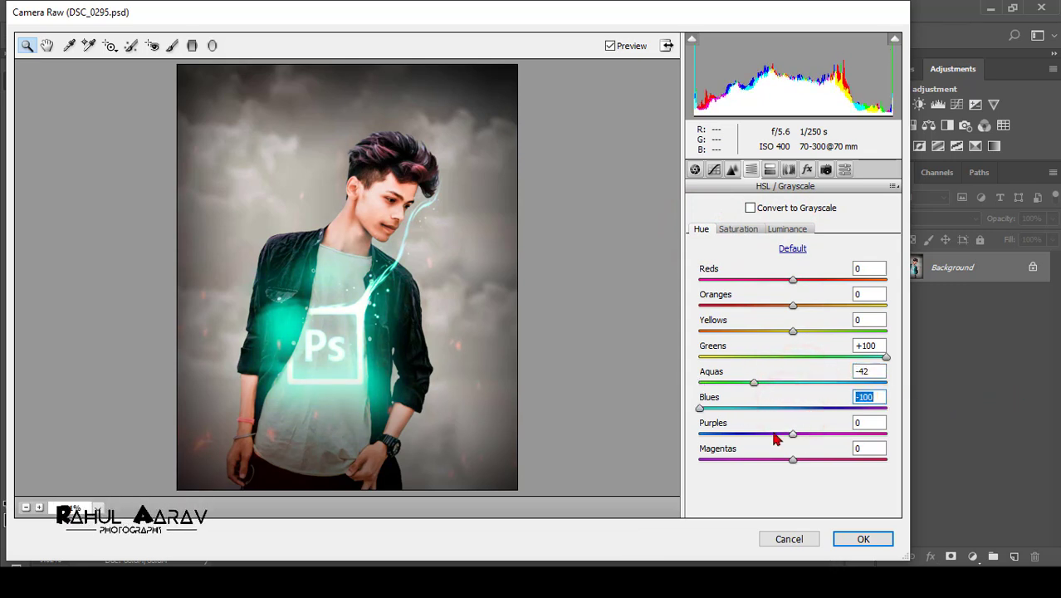
# - Raise the Aquas saturation to +100 and try different Blues saturation levels
pyautogui.click(728, 228)
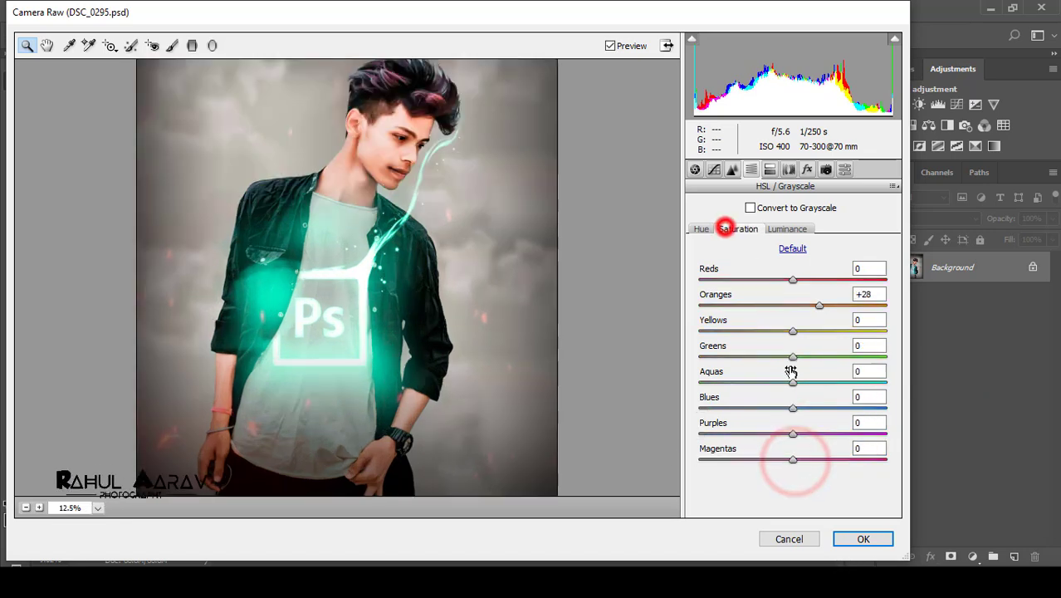
pyautogui.moveTo(793, 381); pyautogui.dragTo(695, 378)
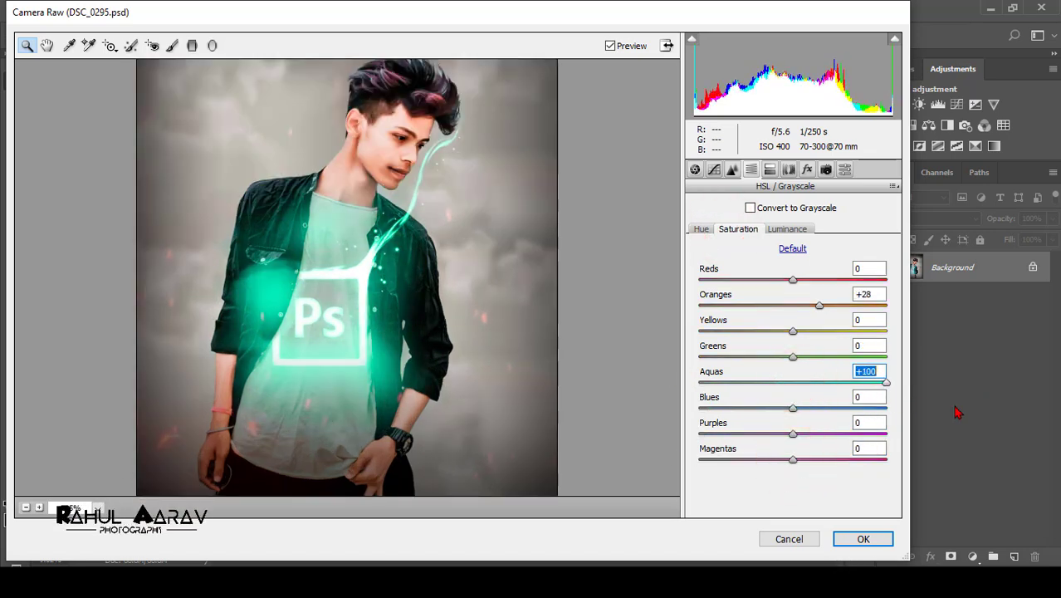
pyautogui.moveTo(657, 394); pyautogui.dragTo(943, 424)
pyautogui.moveTo(788, 407); pyautogui.dragTo(933, 435)
pyautogui.click(790, 408)
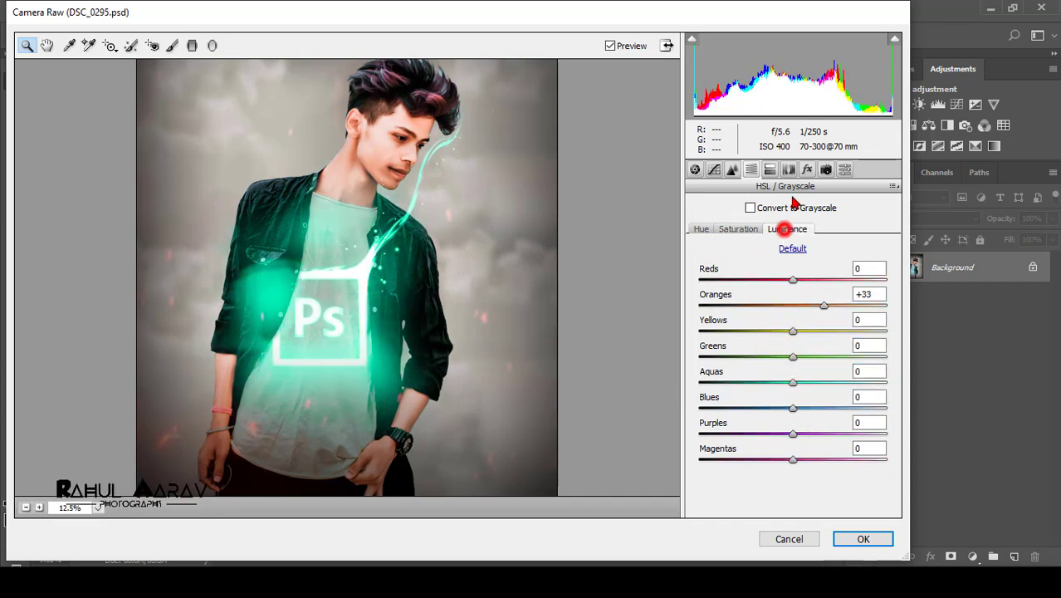
# - Add a post-crop vignette with an amount of -28 and check it on the whole image
pyautogui.click(806, 170)
pyautogui.moveTo(792, 370); pyautogui.dragTo(765, 369)
pyautogui.click(26, 506)
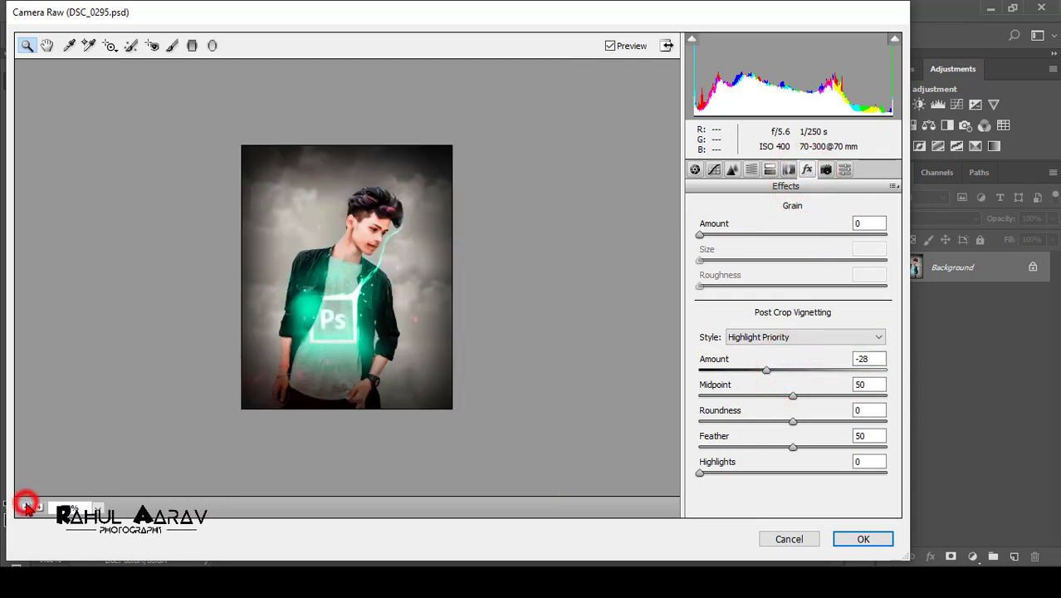
pyautogui.click(39, 508)
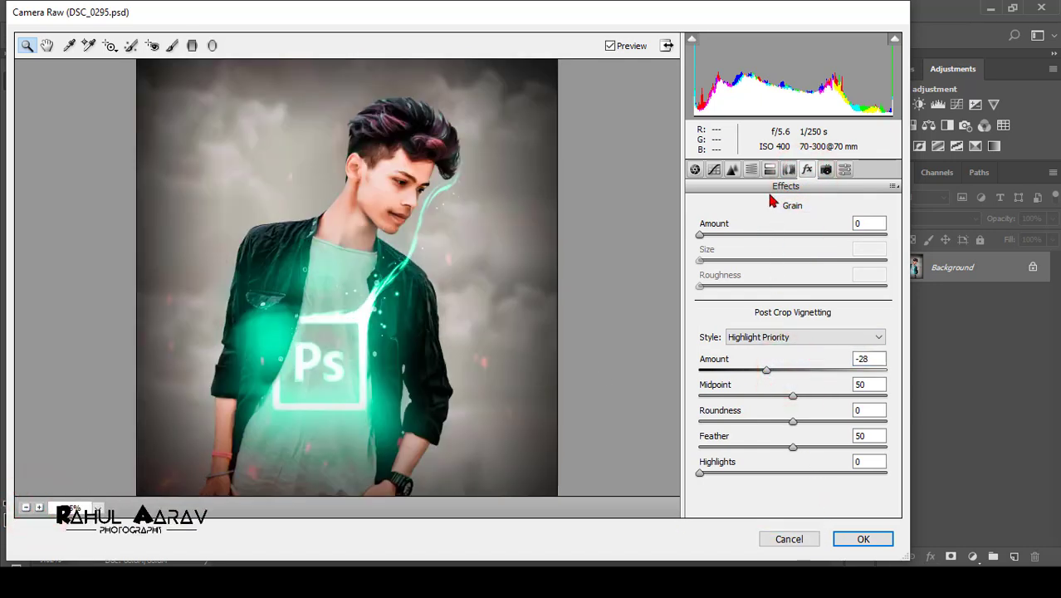
# - Set the luminance noise reduction to about 7
pyautogui.click(731, 169)
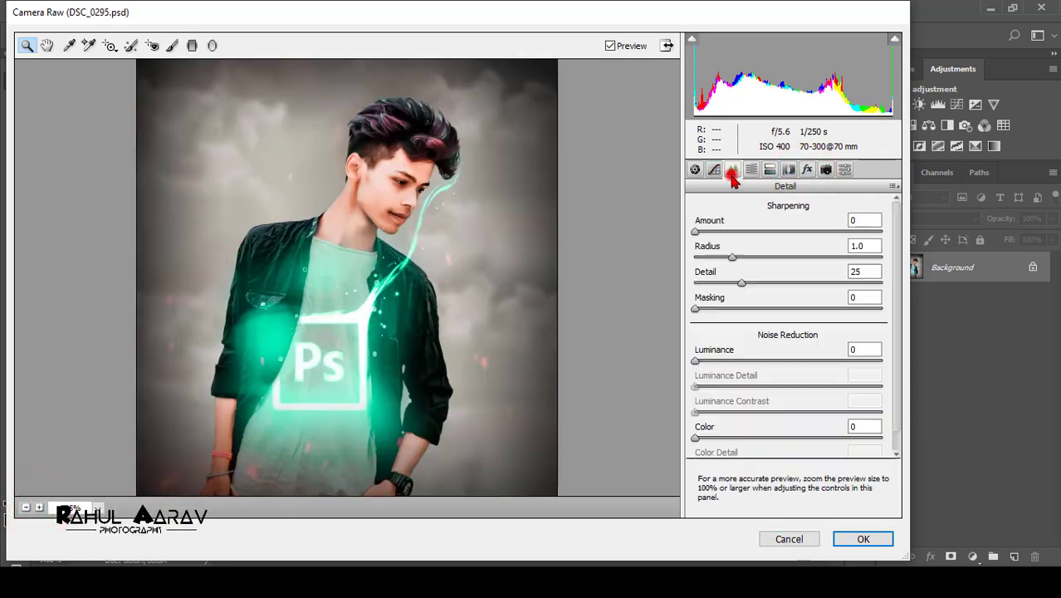
pyautogui.click(738, 360)
pyautogui.click(703, 387)
pyautogui.click(704, 360)
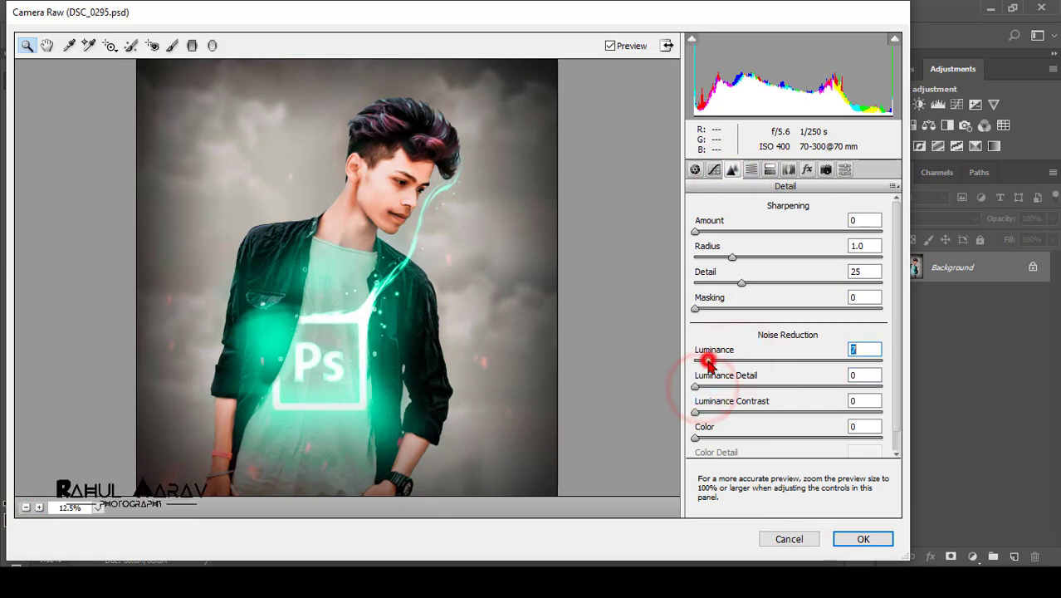
# - Raise the highlights to +22 and apply the Camera Raw adjustments
pyautogui.click(695, 169)
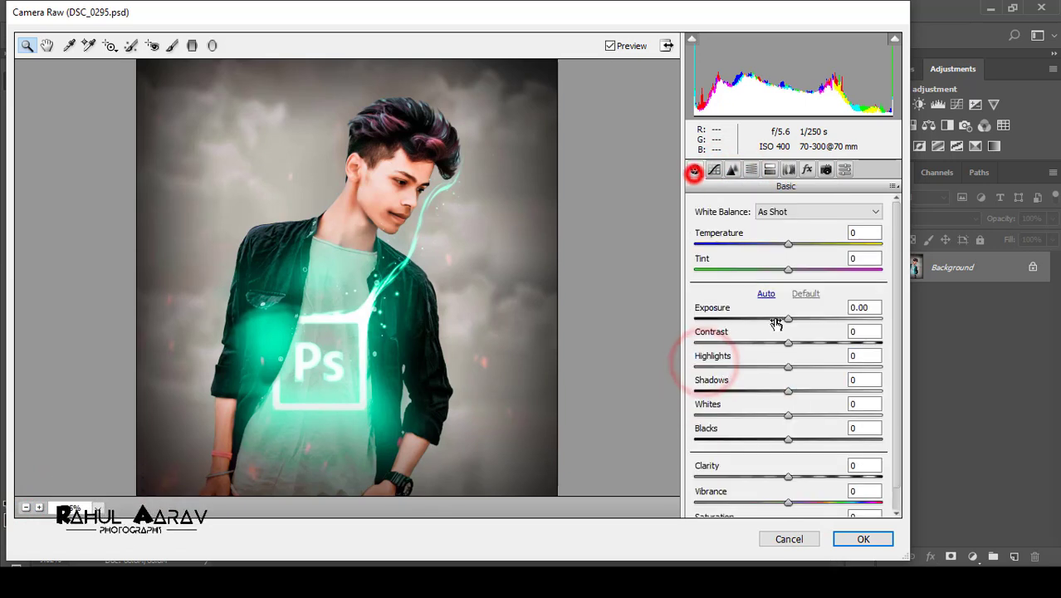
pyautogui.click(788, 366)
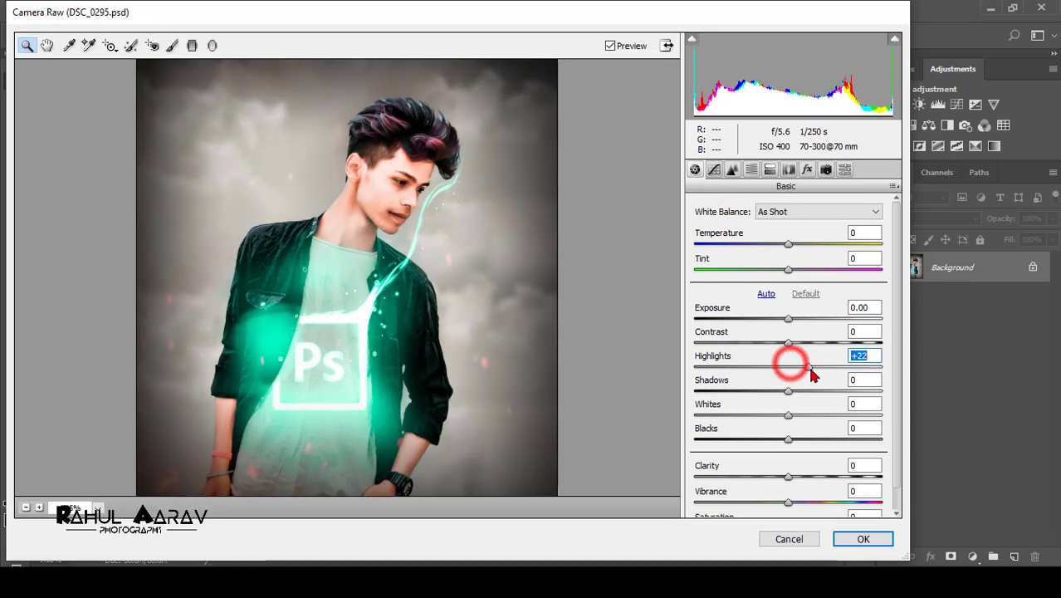
pyautogui.click(855, 539)
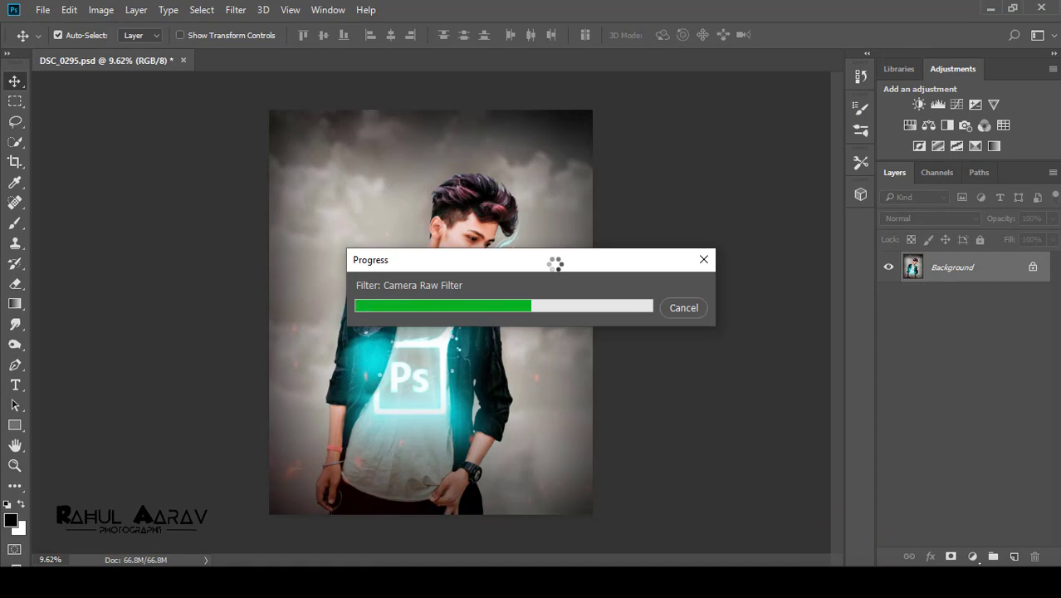
# - Set the placed smoke layer's blend mode to Screen and apply its placement
pyautogui.click(902, 218)
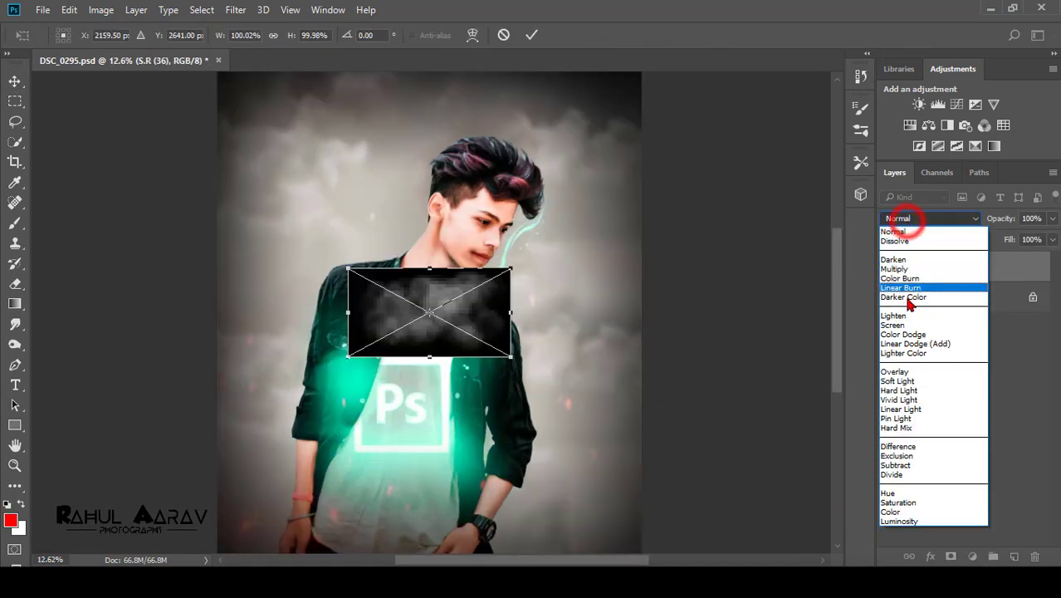
pyautogui.click(903, 327)
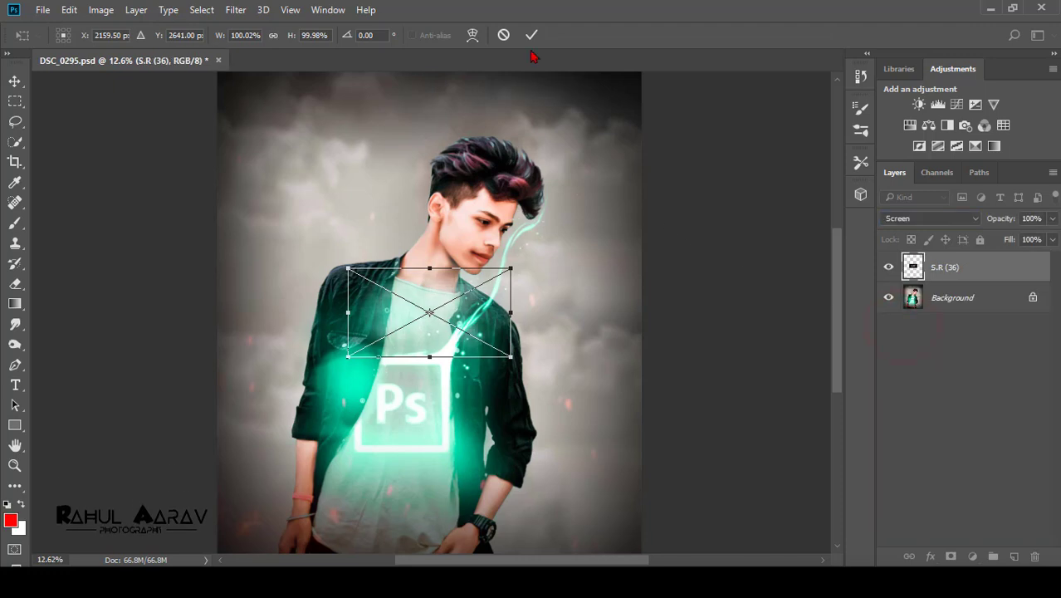
pyautogui.click(529, 36)
pyautogui.scroll(-3, 273, 203)
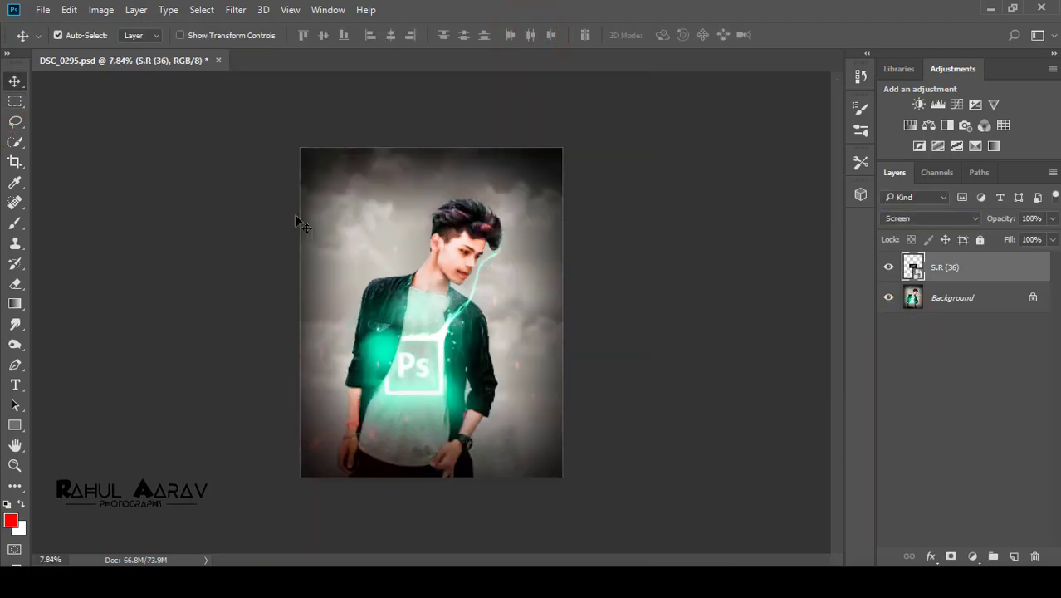
# - Move the smoke to the portrait's lower-left corner, enlarge it, and place a duplicate to spread smoke across the lower edge
pyautogui.moveTo(443, 318); pyautogui.dragTo(336, 465)
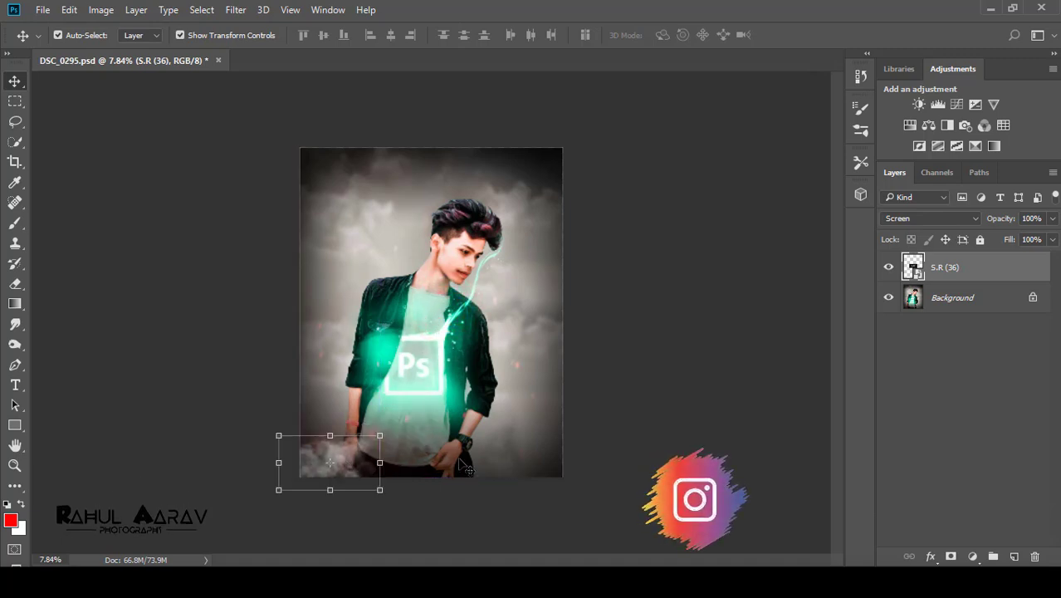
pyautogui.click(379, 436)
pyautogui.moveTo(222, 42); pyautogui.dragTo(399, 508)
pyautogui.moveTo(569, 491); pyautogui.dragTo(514, 488)
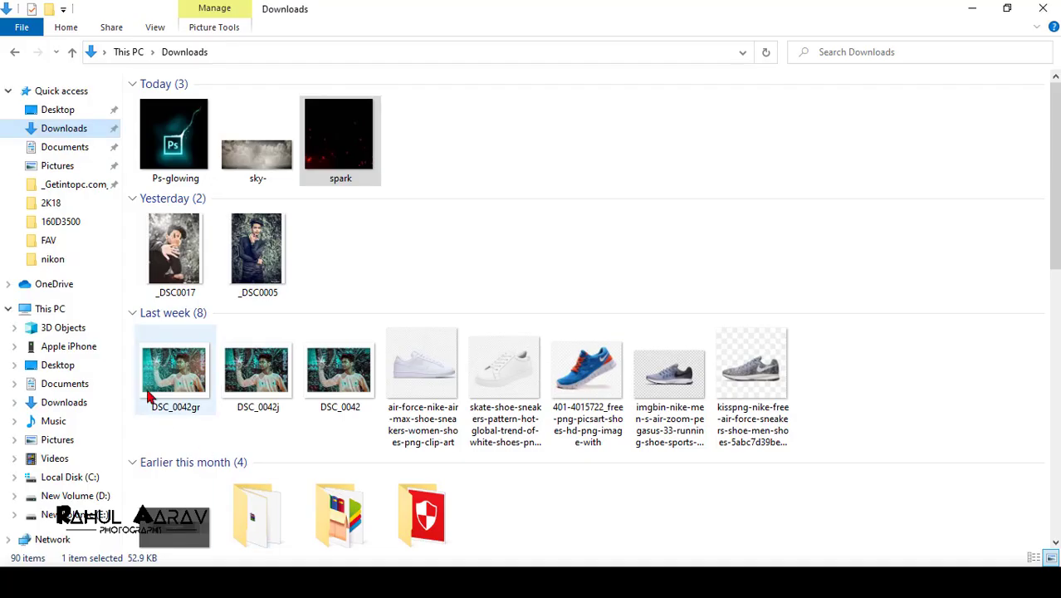
# - Place the spark image from Downloads over the portrait, scale it across the canvas, and set its blend mode to Screen
pyautogui.moveTo(337, 165); pyautogui.dragTo(446, 406)
pyautogui.moveTo(547, 431); pyautogui.dragTo(543, 372)
pyautogui.click(532, 35)
pyautogui.click(235, 9)
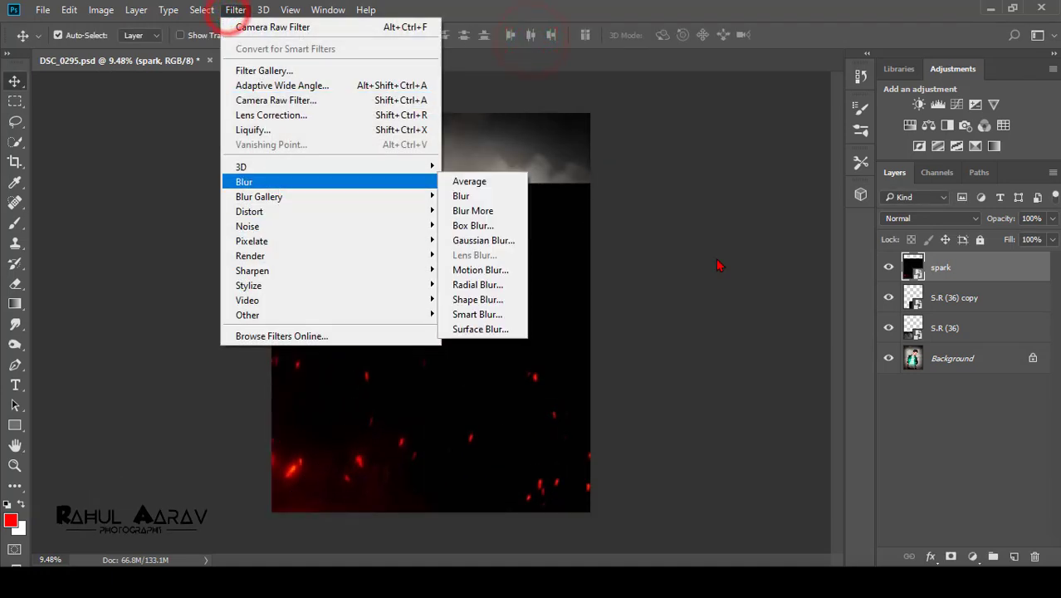
pyautogui.click(926, 218)
pyautogui.click(893, 325)
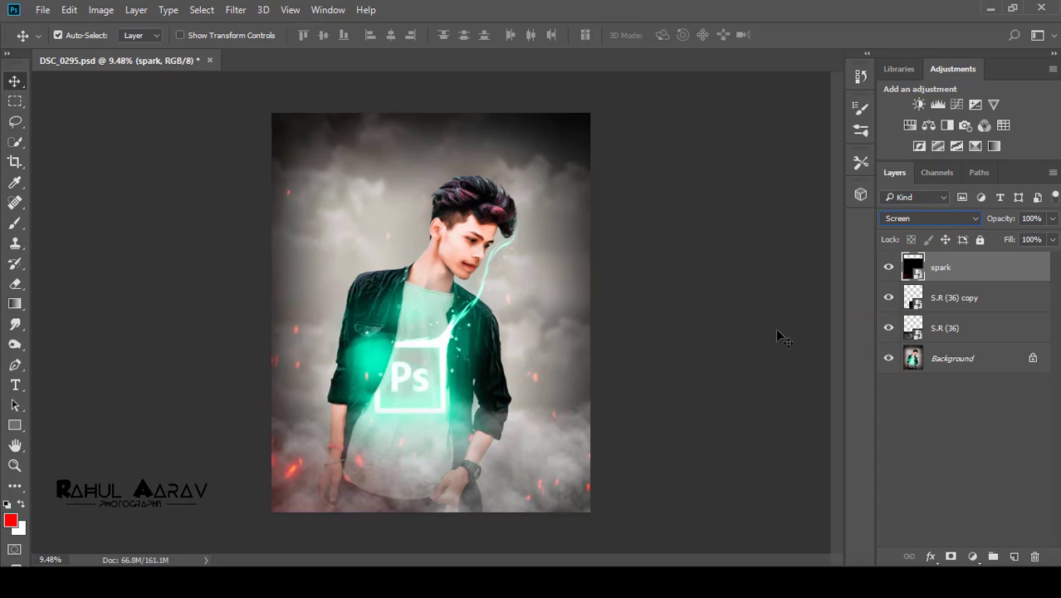
# - Merge all visible layers into the Background and check the combined image
pyautogui.rightClick(992, 272)
pyautogui.click(708, 343)
pyautogui.rightClick(999, 274)
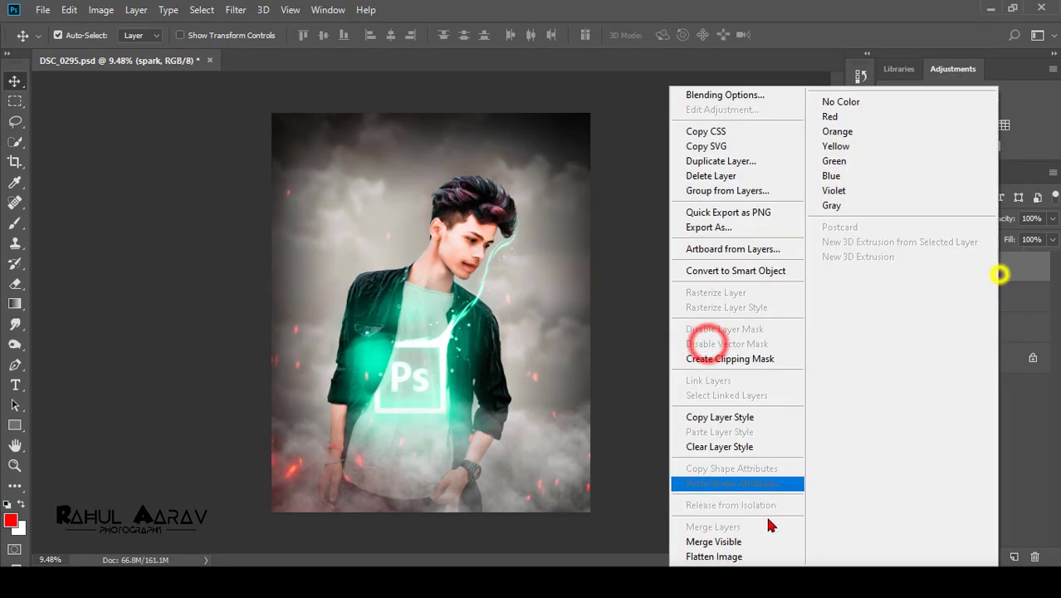
pyautogui.click(722, 541)
pyautogui.scroll(5, 341, 437)
pyautogui.scroll(-4, 332, 448)
pyautogui.scroll(2, 459, 278)
pyautogui.scroll(-3, 459, 278)
pyautogui.scroll(1, 462, 288)
# - Sign the portrait's lower-right corner in white with the photographer's signature brush at 700 px and check the finished image
pyautogui.click(24, 225)
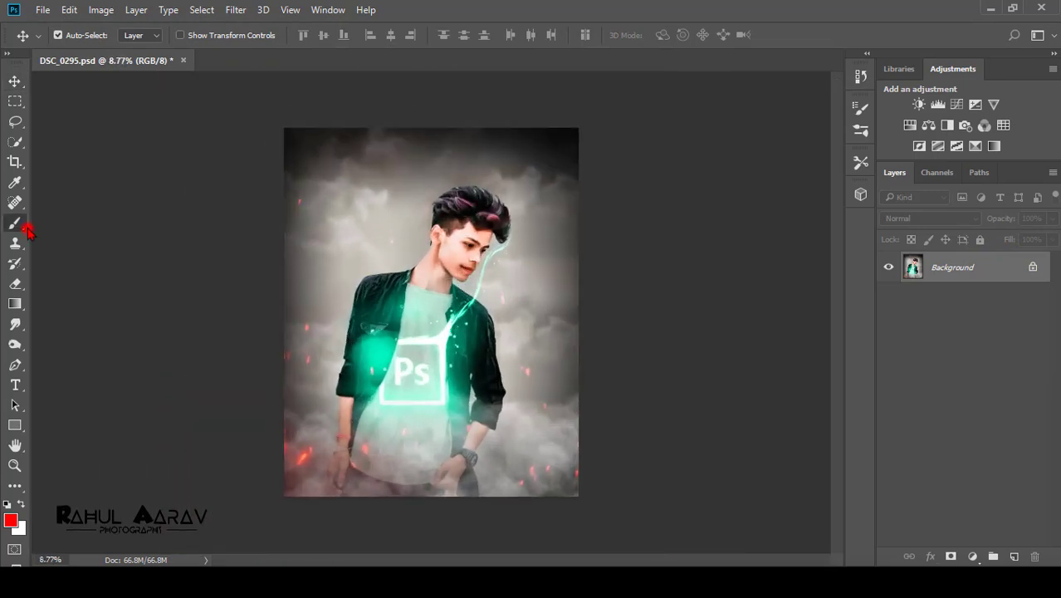
pyautogui.click(74, 38)
pyautogui.scroll(-5, 353, 399)
pyautogui.doubleClick(173, 384)
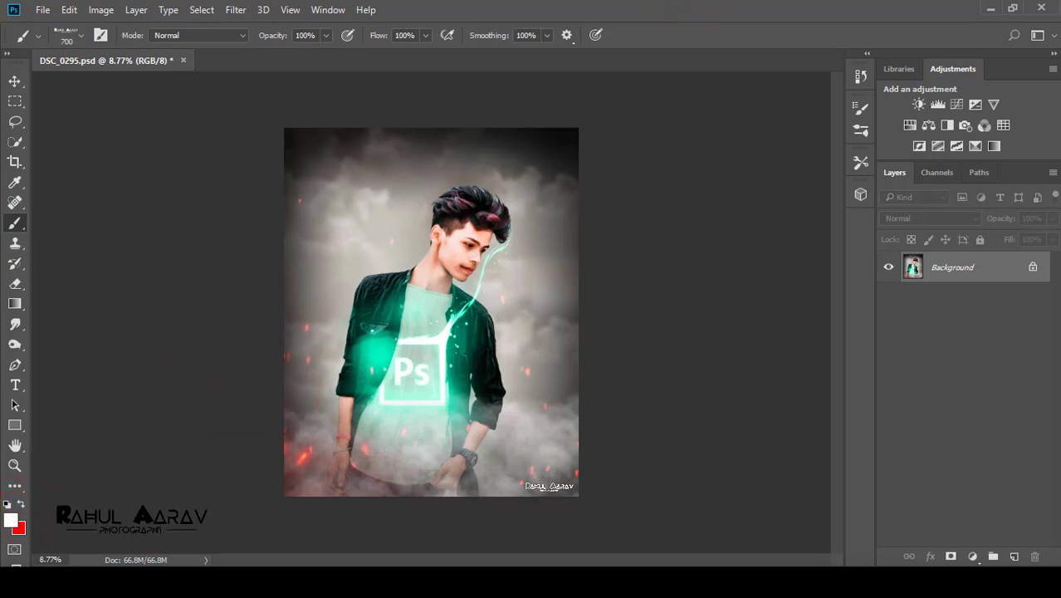
pyautogui.scroll(-2, 615, 450)
pyautogui.scroll(17, 548, 365)
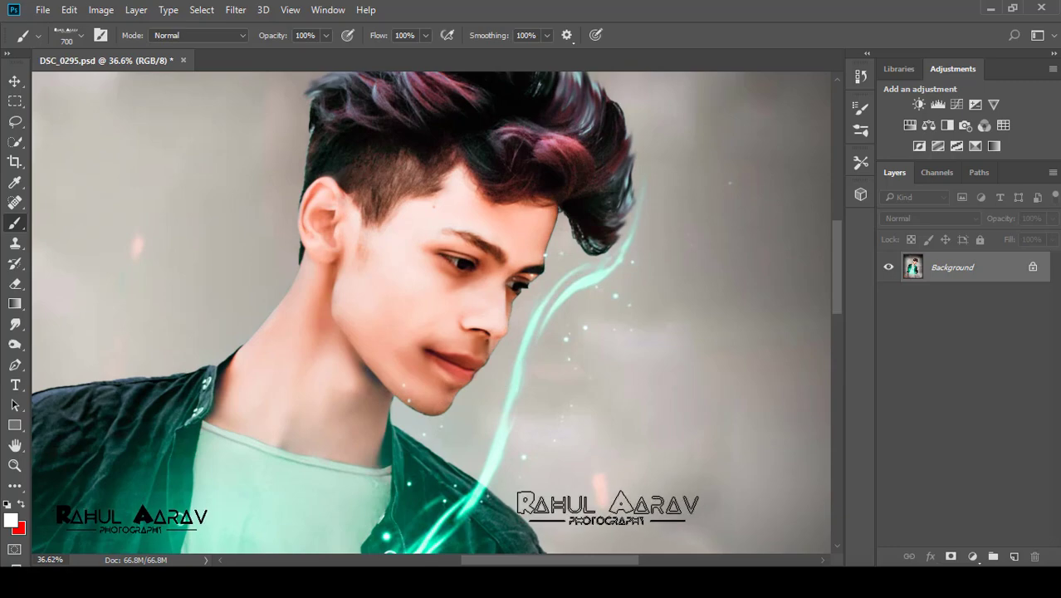
pyautogui.scroll(-14, 603, 498)
pyautogui.scroll(1, 601, 492)
pyautogui.press('v')
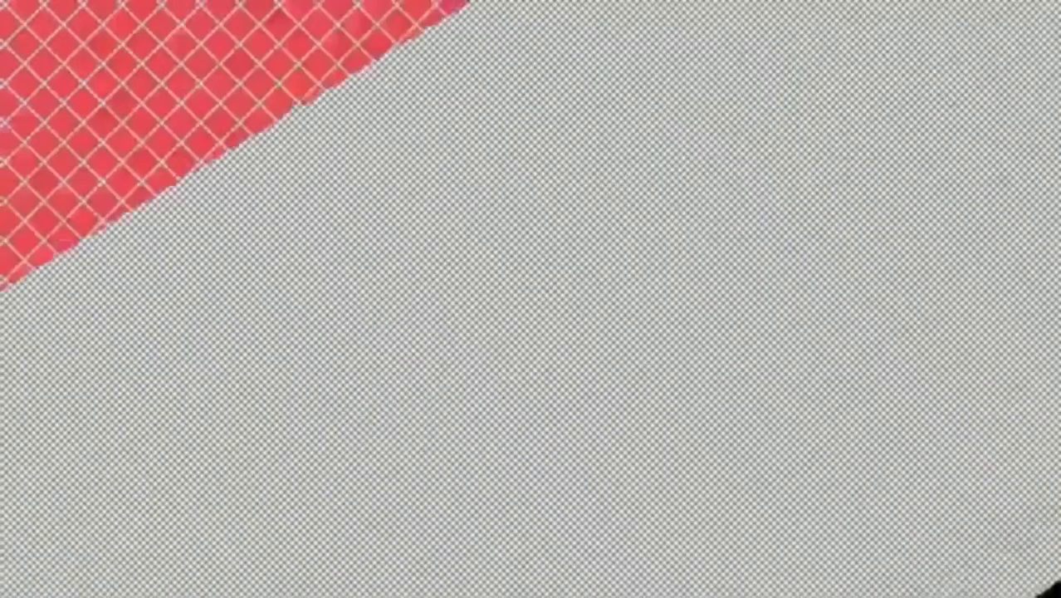